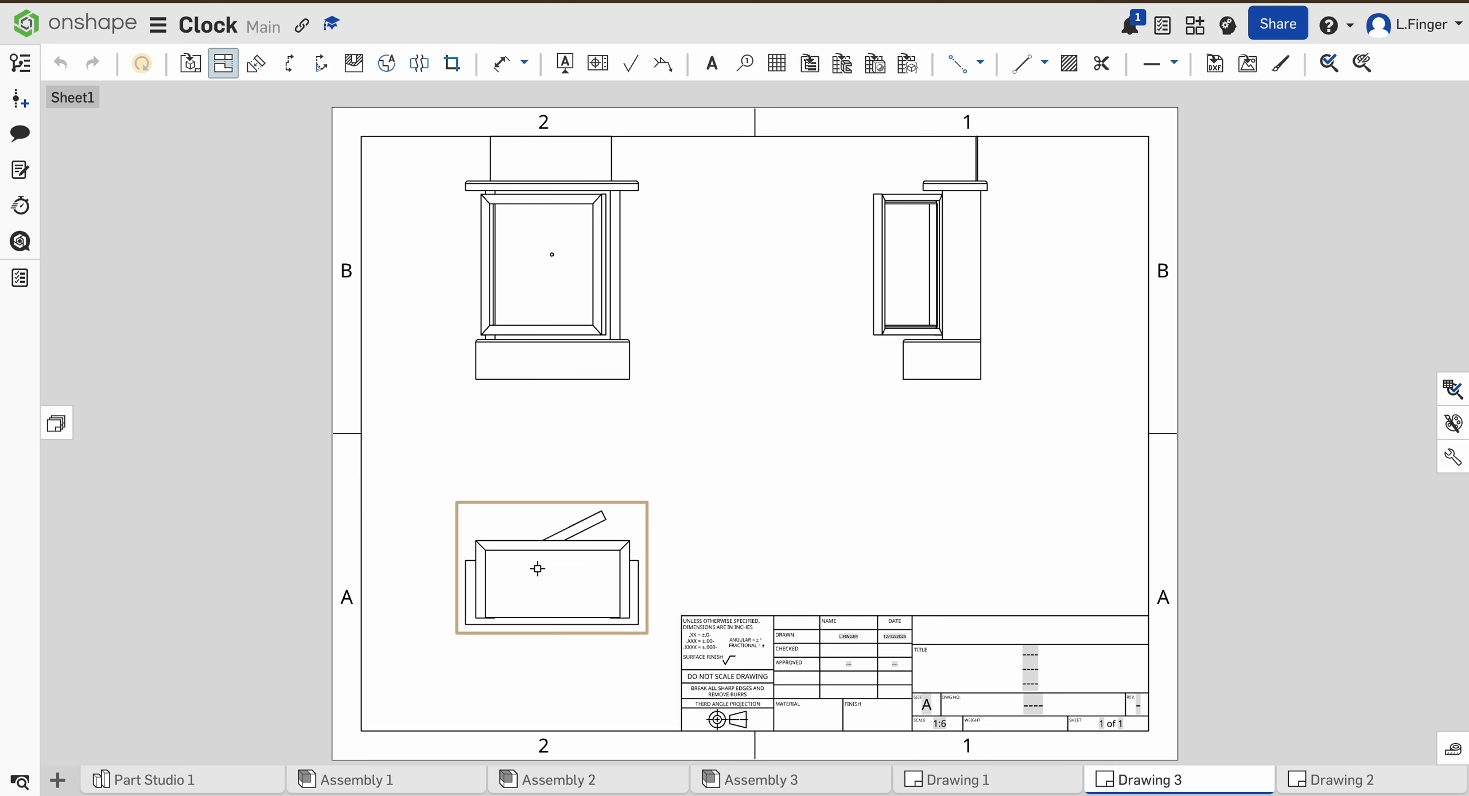
- Project an isometric view of the clock from the front view and place it beneath the side view
left_click(256, 65)
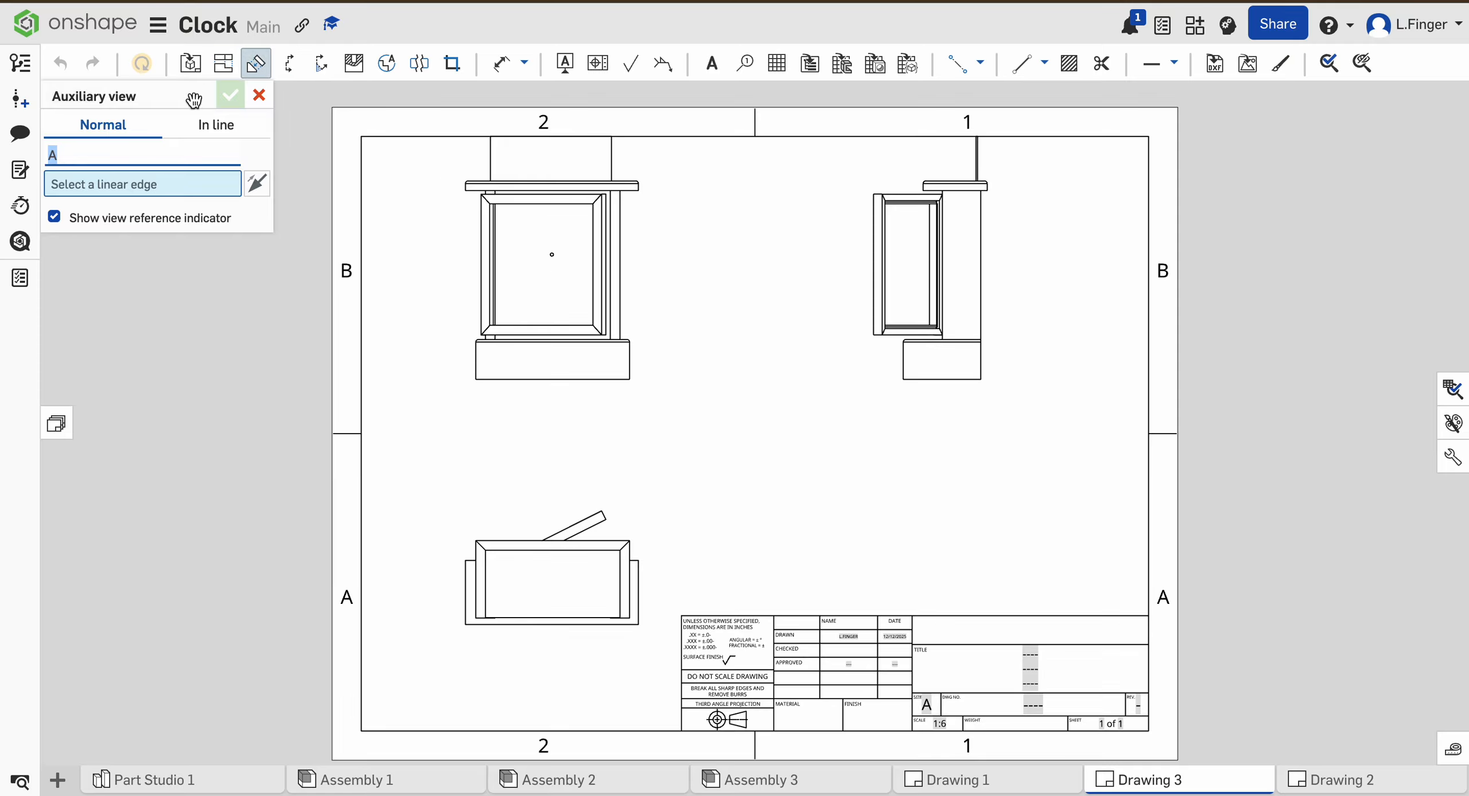
left_click(222, 64)
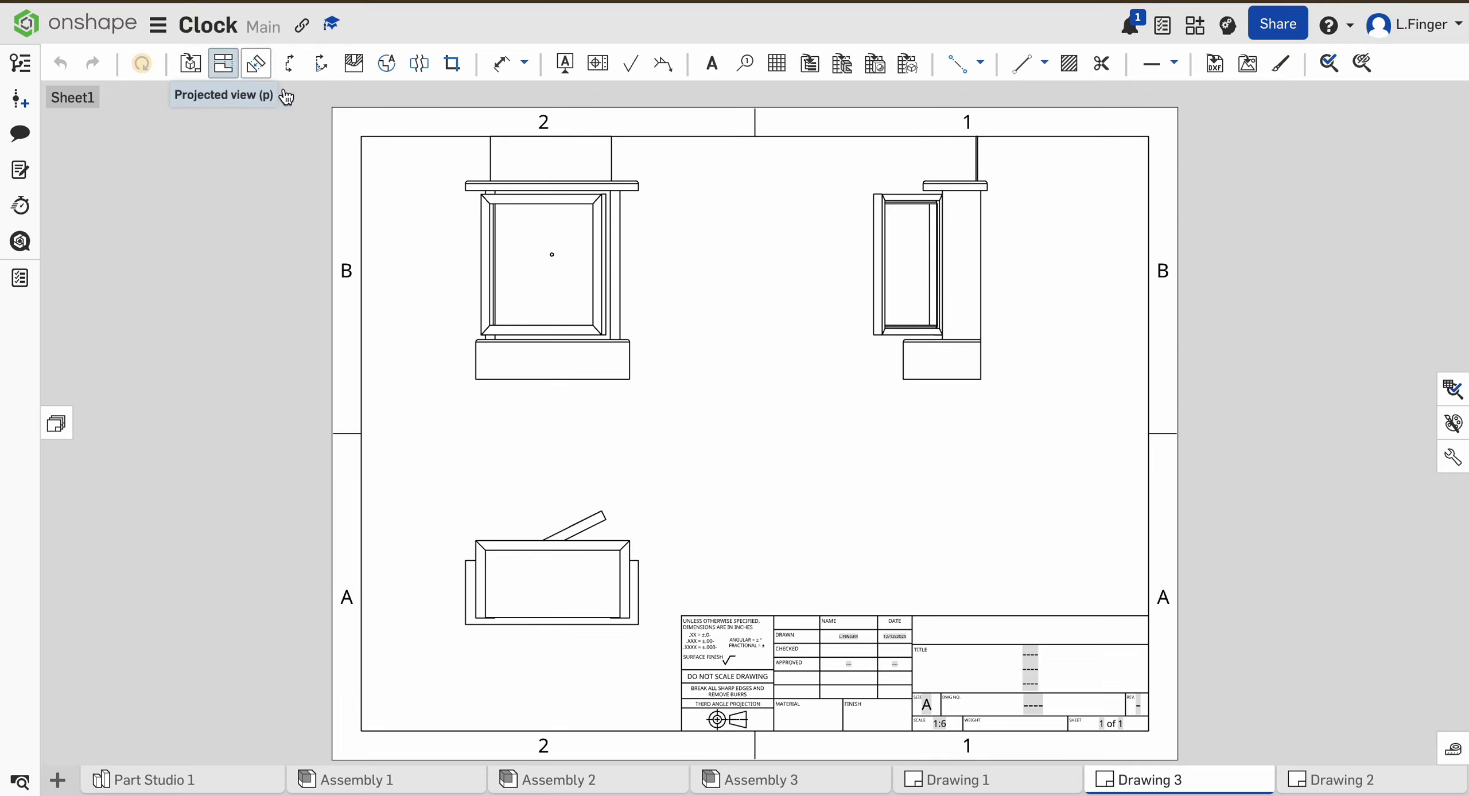
left_click(509, 248)
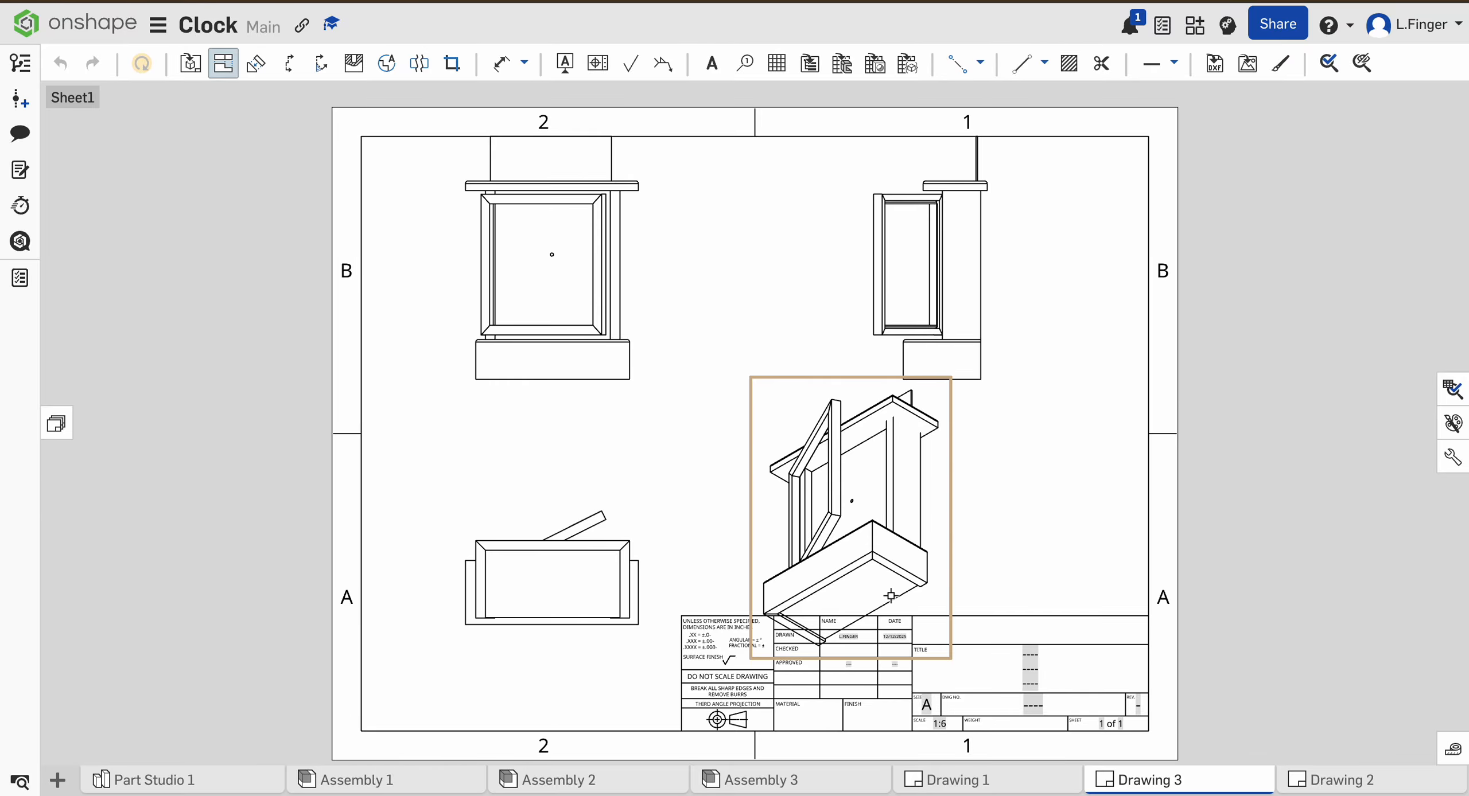
- Set the text height of the drafter's name in the title block's DRAWN row to 0.0603
scroll(848, 670, "up", 10)
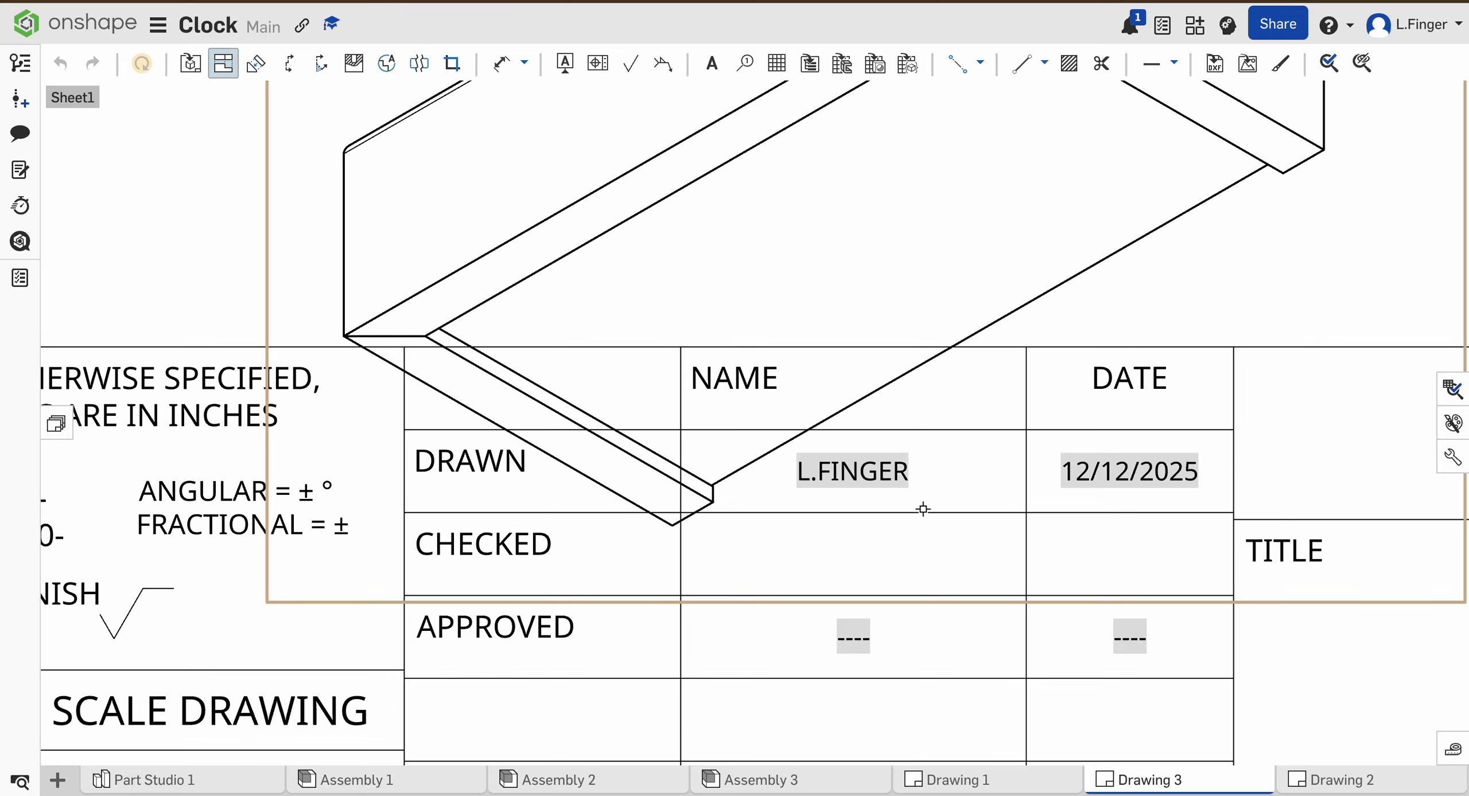
left_click(893, 475)
double_click(885, 476)
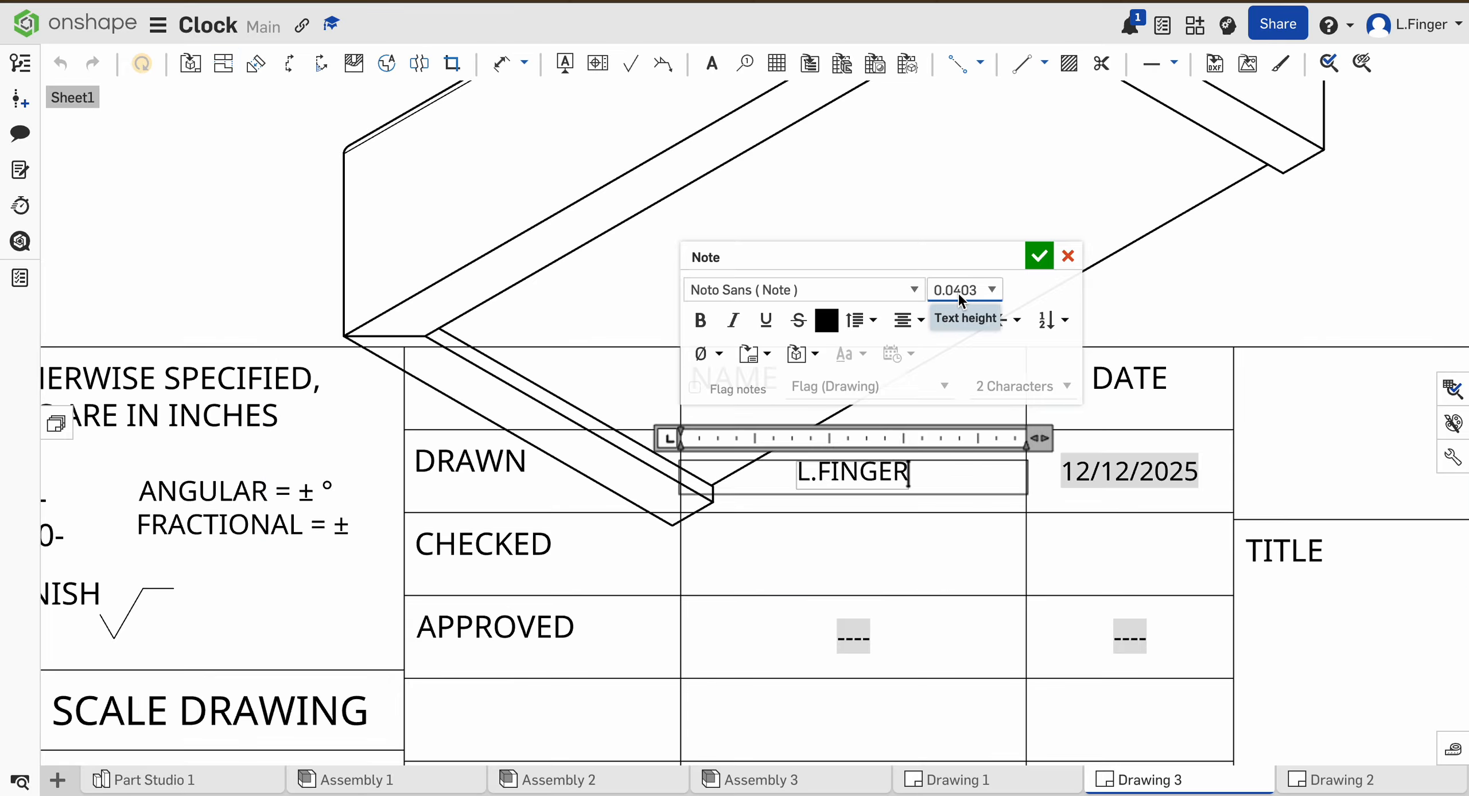
key("BackSpace")
type("6")
key("Return")
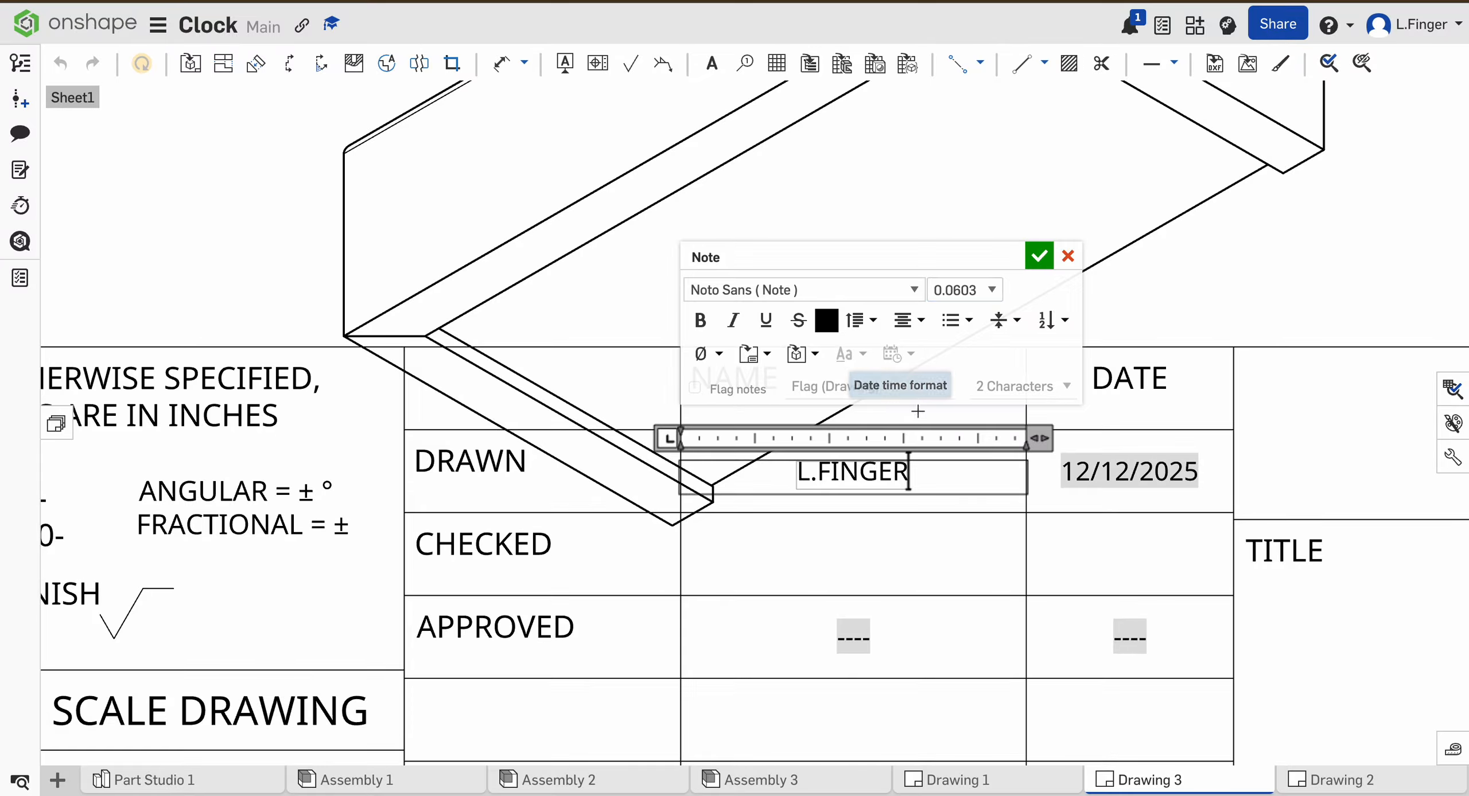
left_click(889, 471)
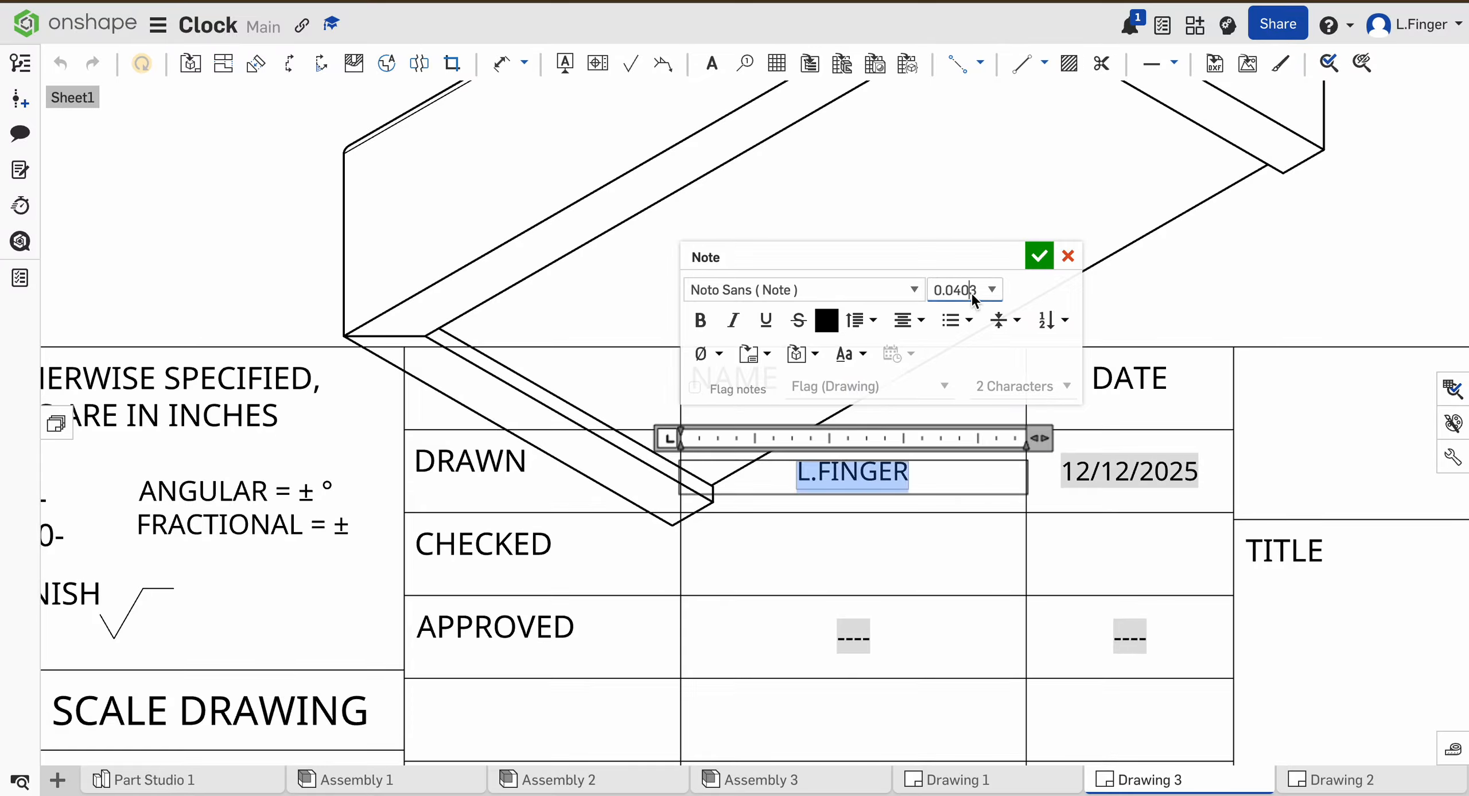
key("BackSpace")
type("6")
key("Return")
left_click(1038, 257)
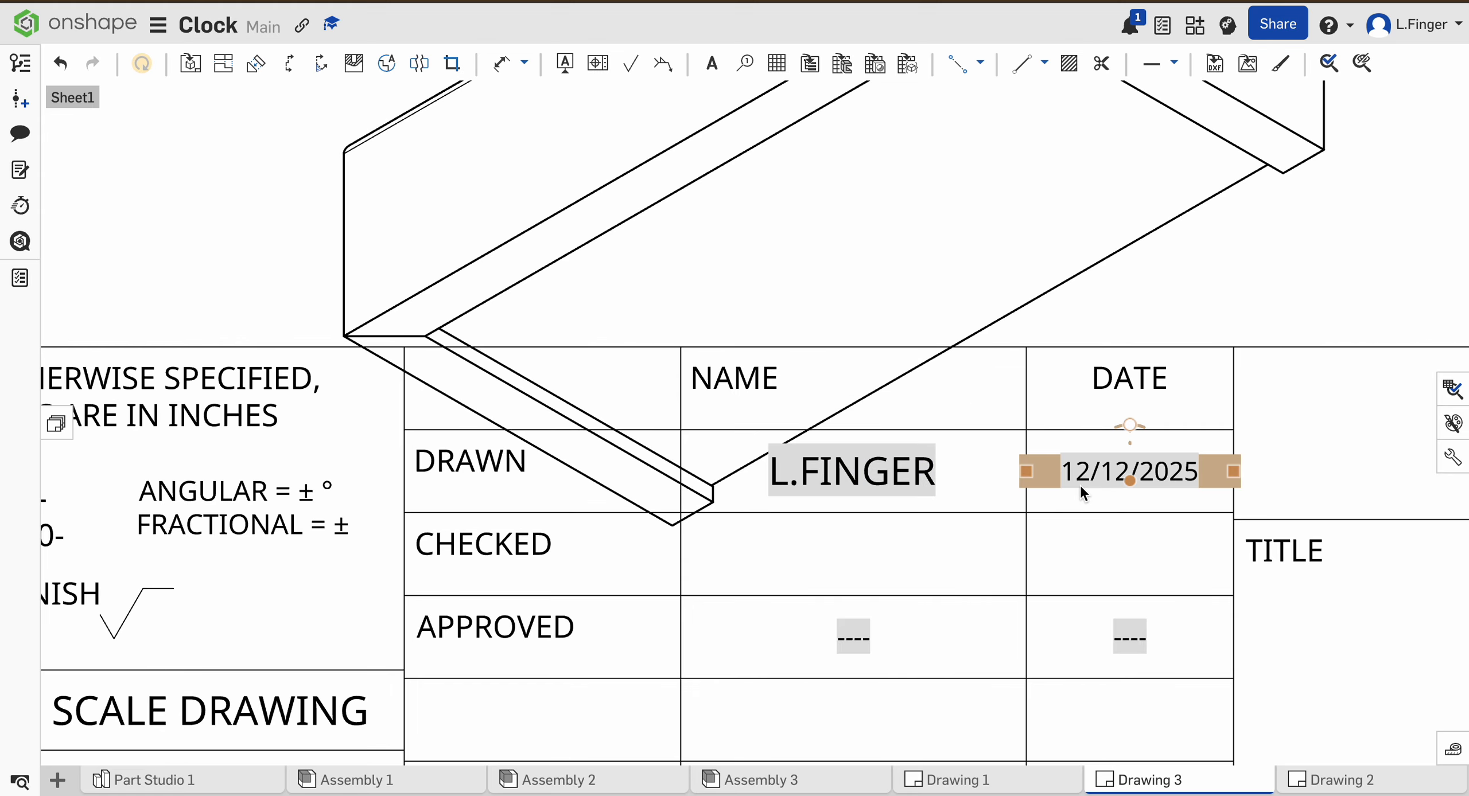
- Enter "MFP Clock" in the middle line of the title block's TITLE field
scroll(1080, 485, "down", 5)
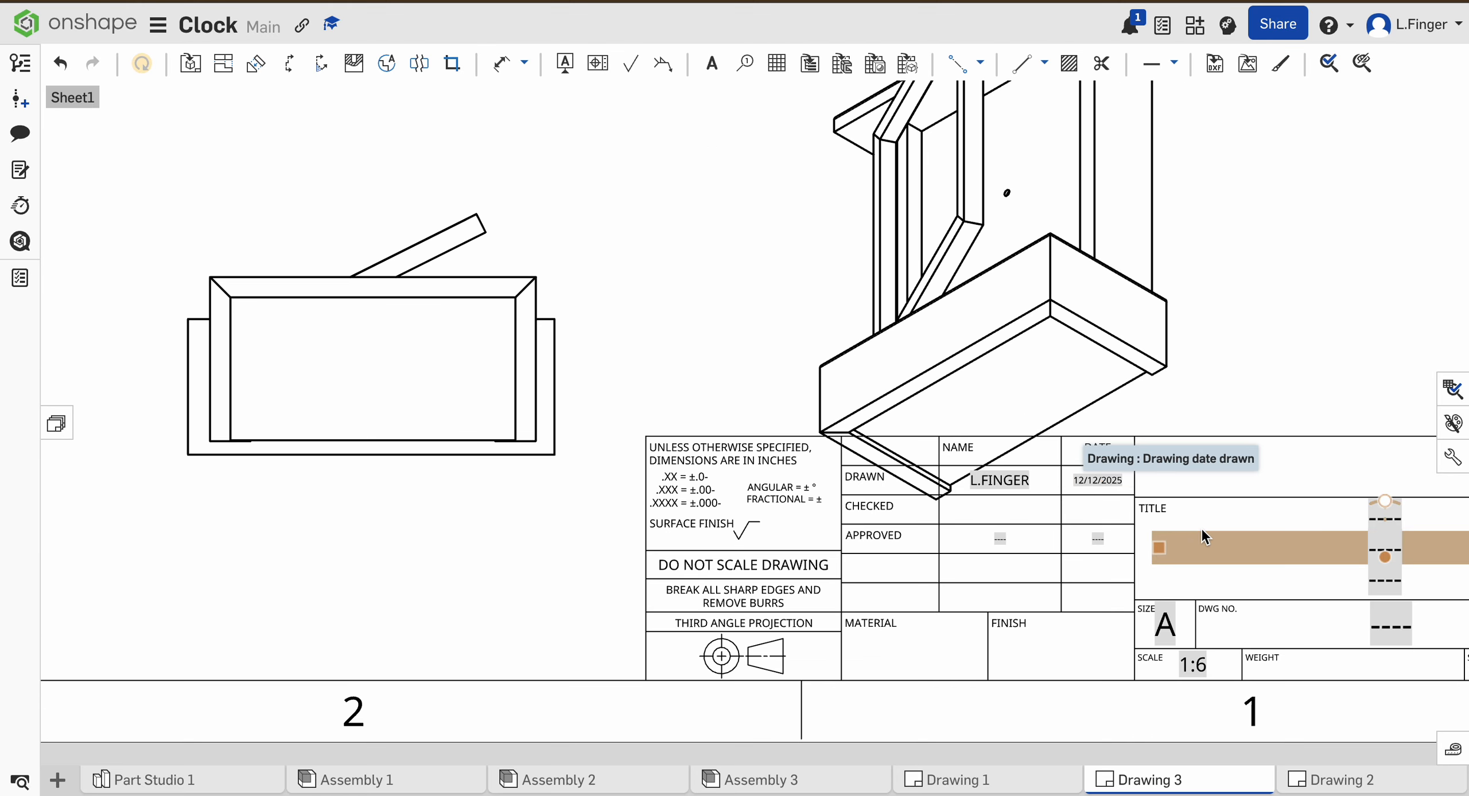
double_click(1244, 538)
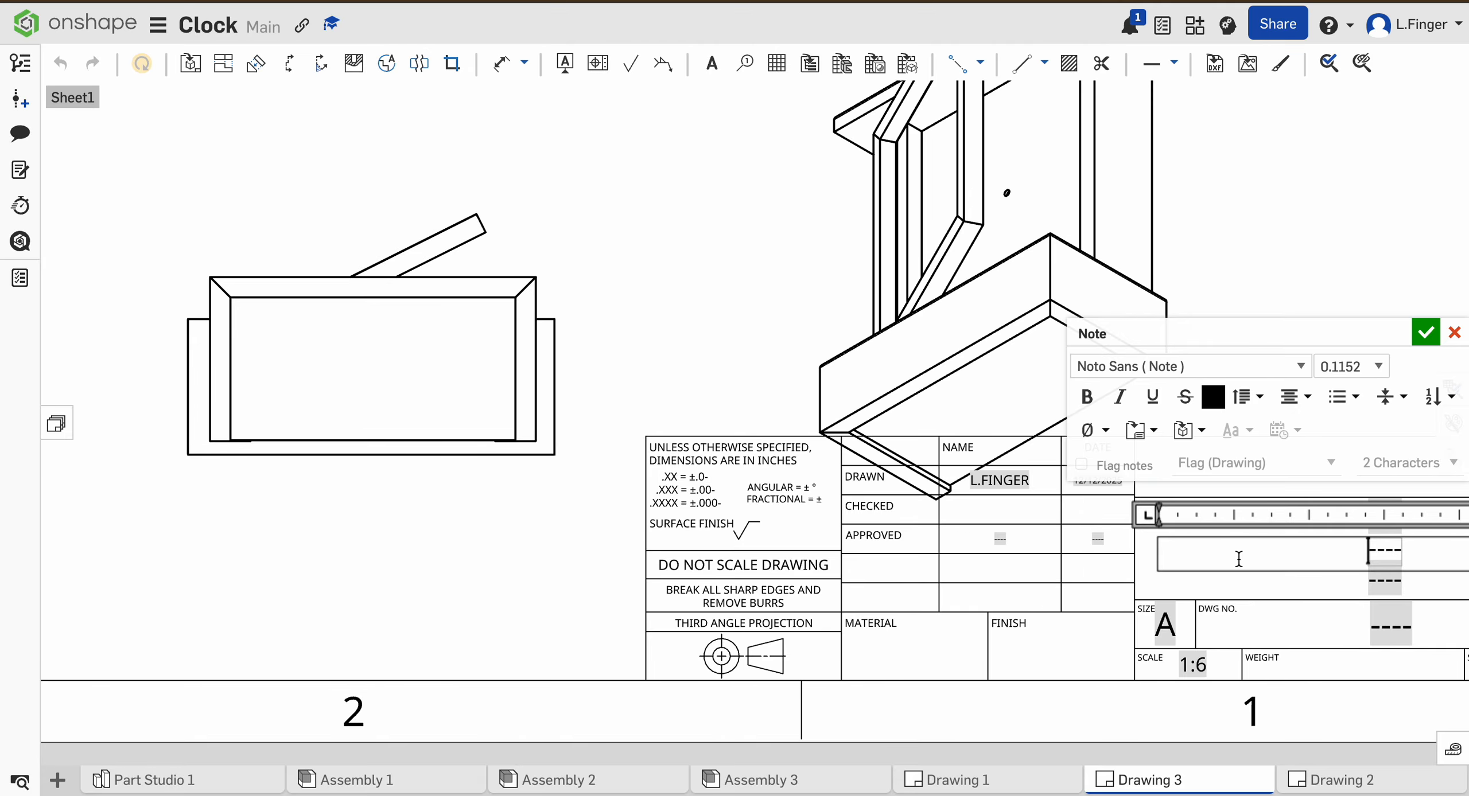
type("MFP Clock")
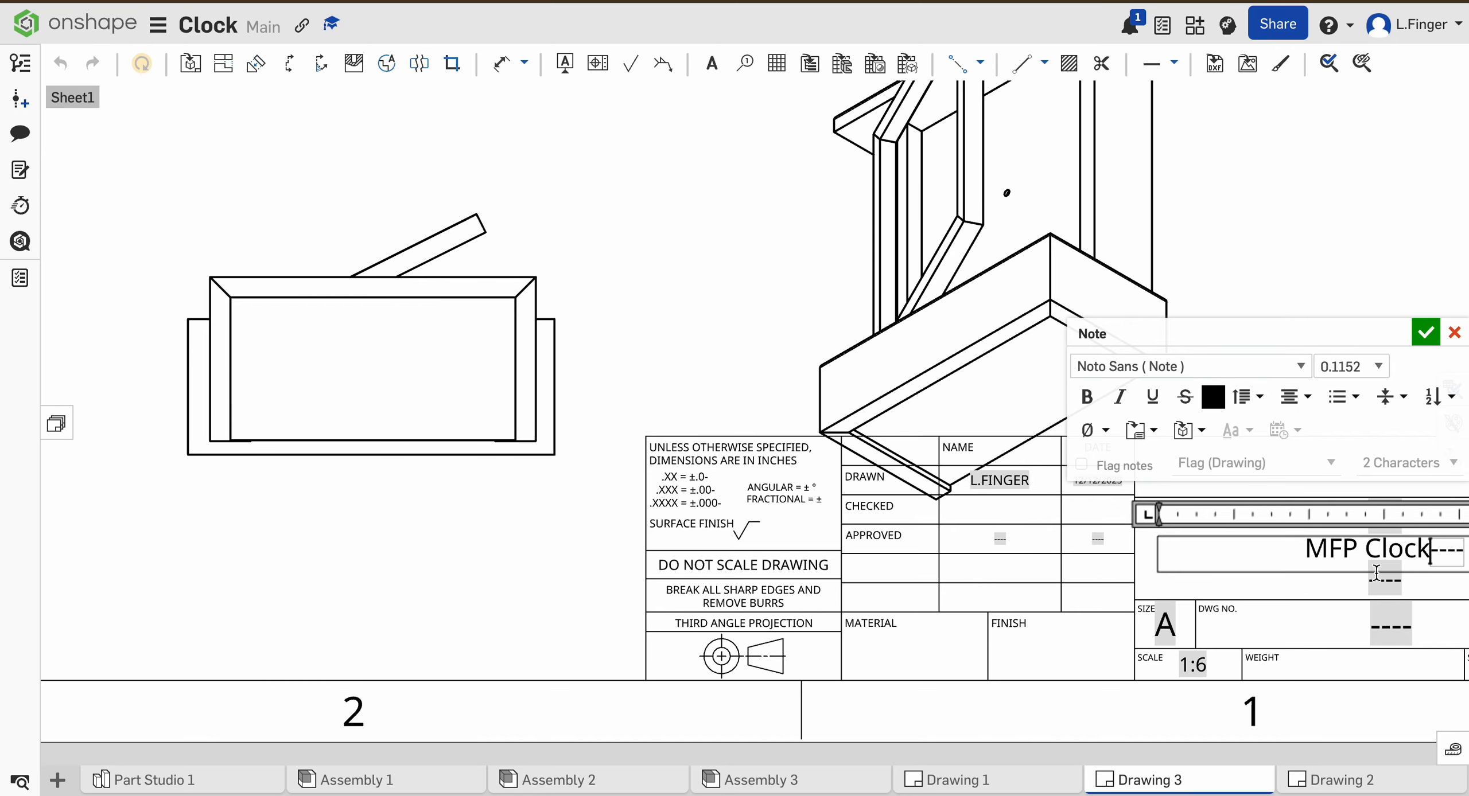
left_click(1417, 332)
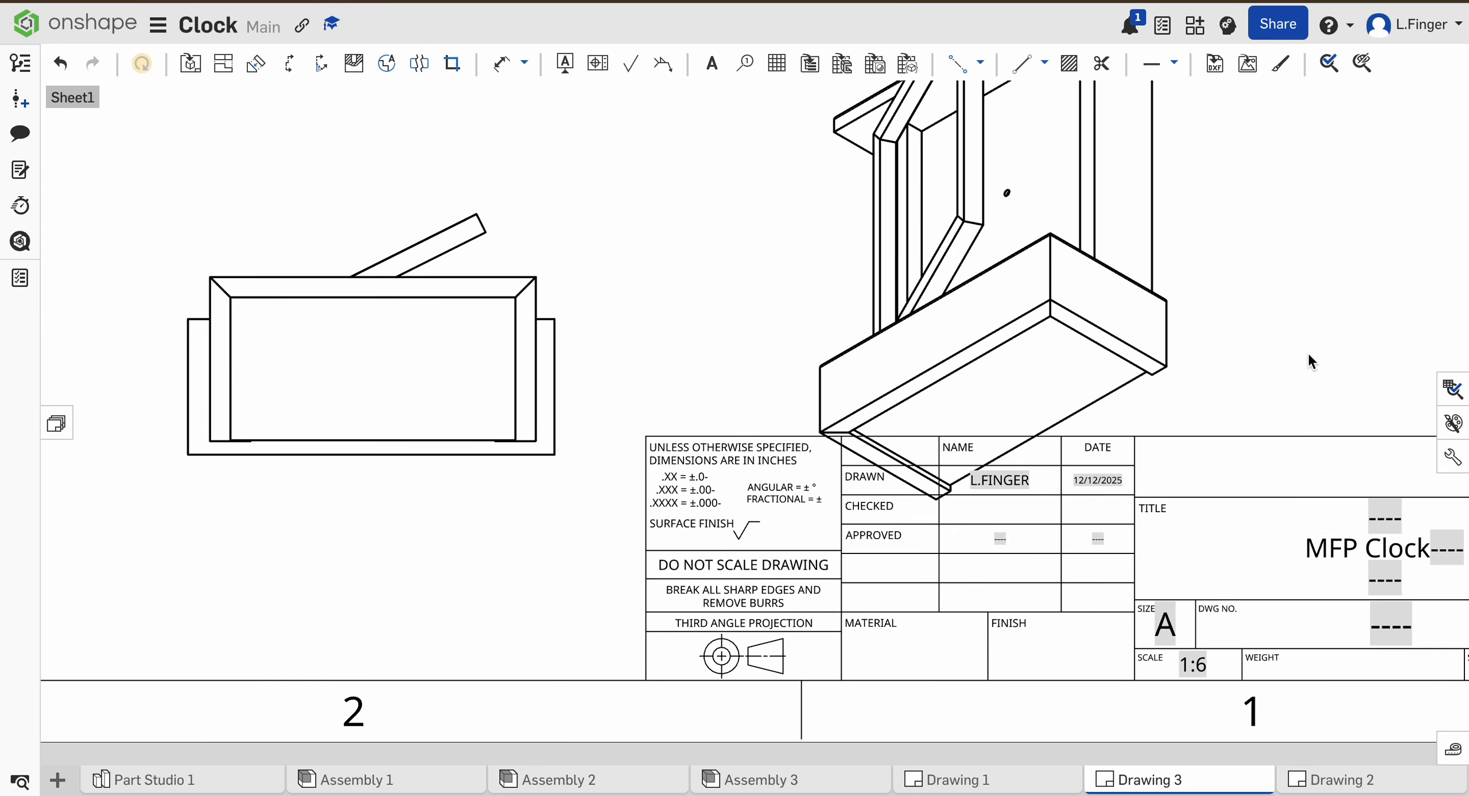
- Dimension the width of the clock's base in the front view, placing the dimension below the base
scroll(1306, 355, "down", 4)
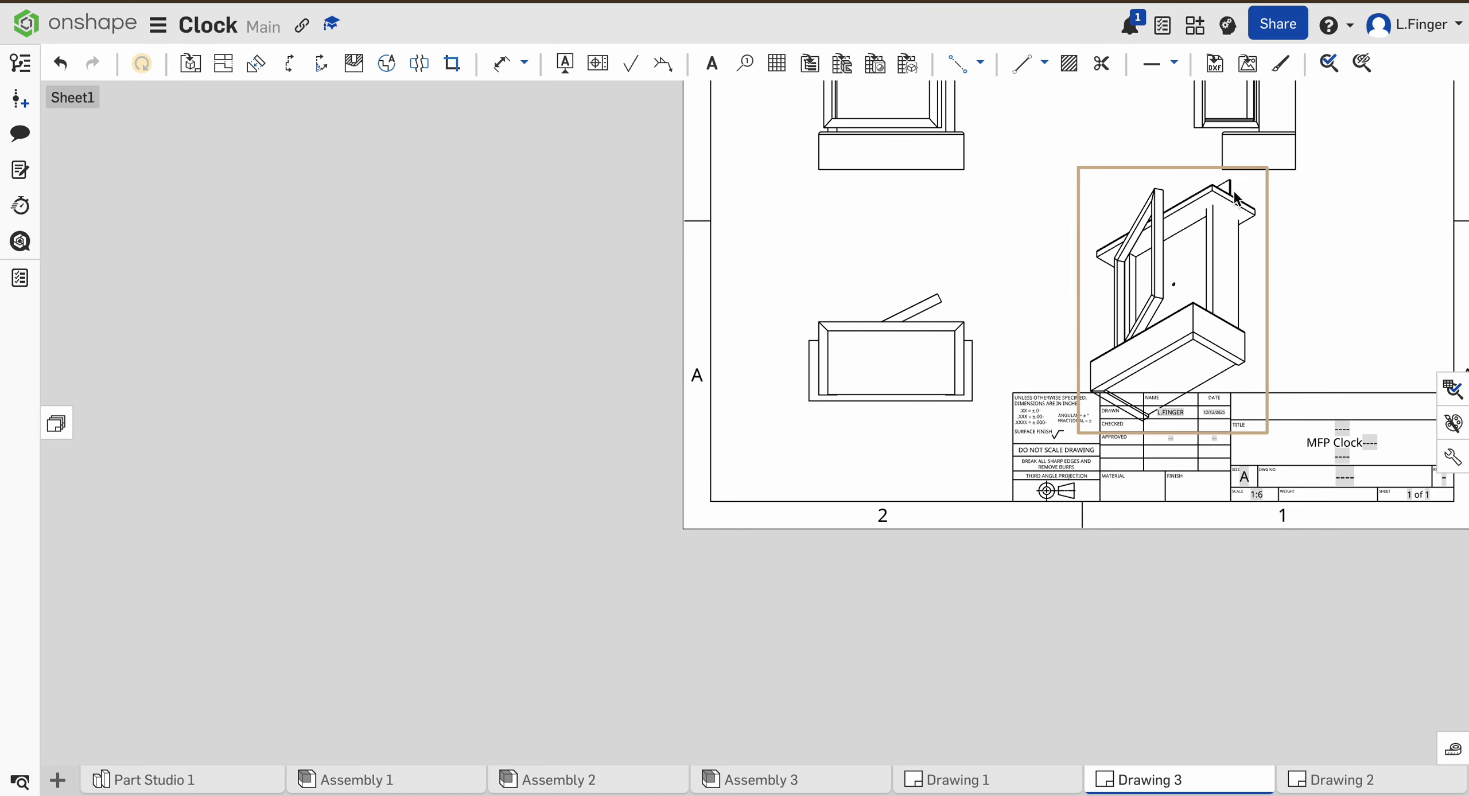
scroll(1031, 274, "down", 5)
scroll(650, 546, "up", 1)
scroll(651, 546, "down", 4)
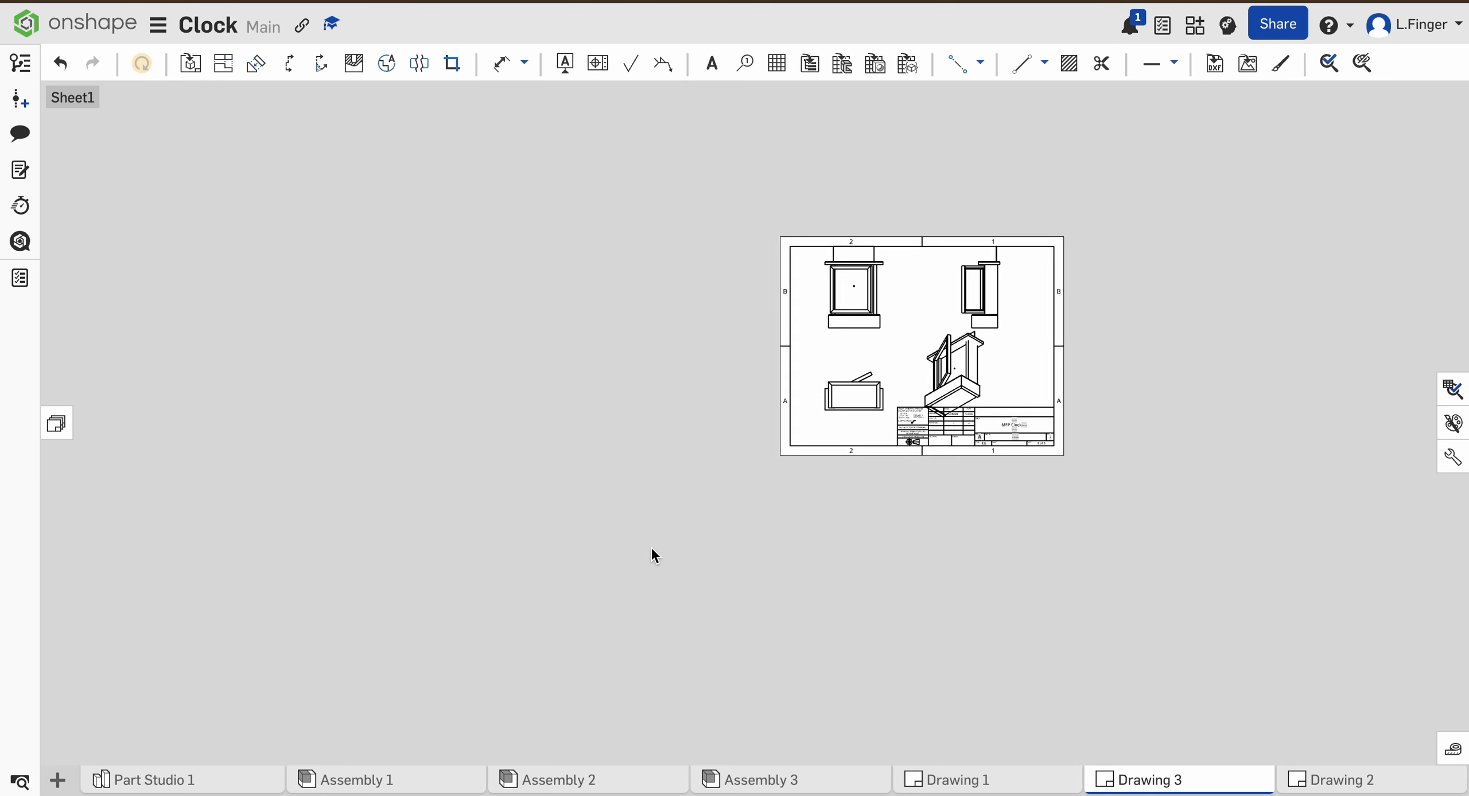
scroll(651, 549, "down", 3)
scroll(771, 449, "up", 4)
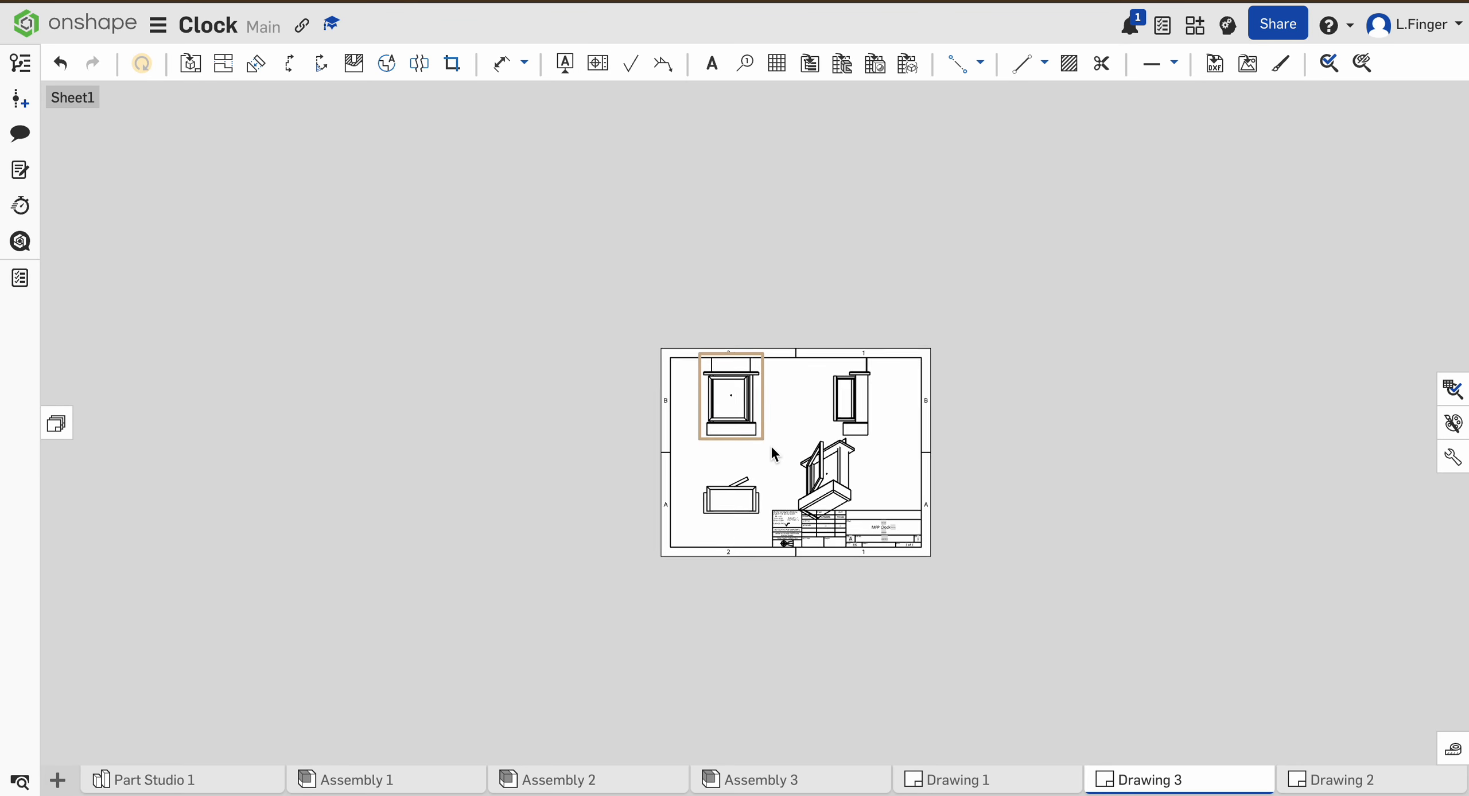
scroll(770, 444, "up", 4)
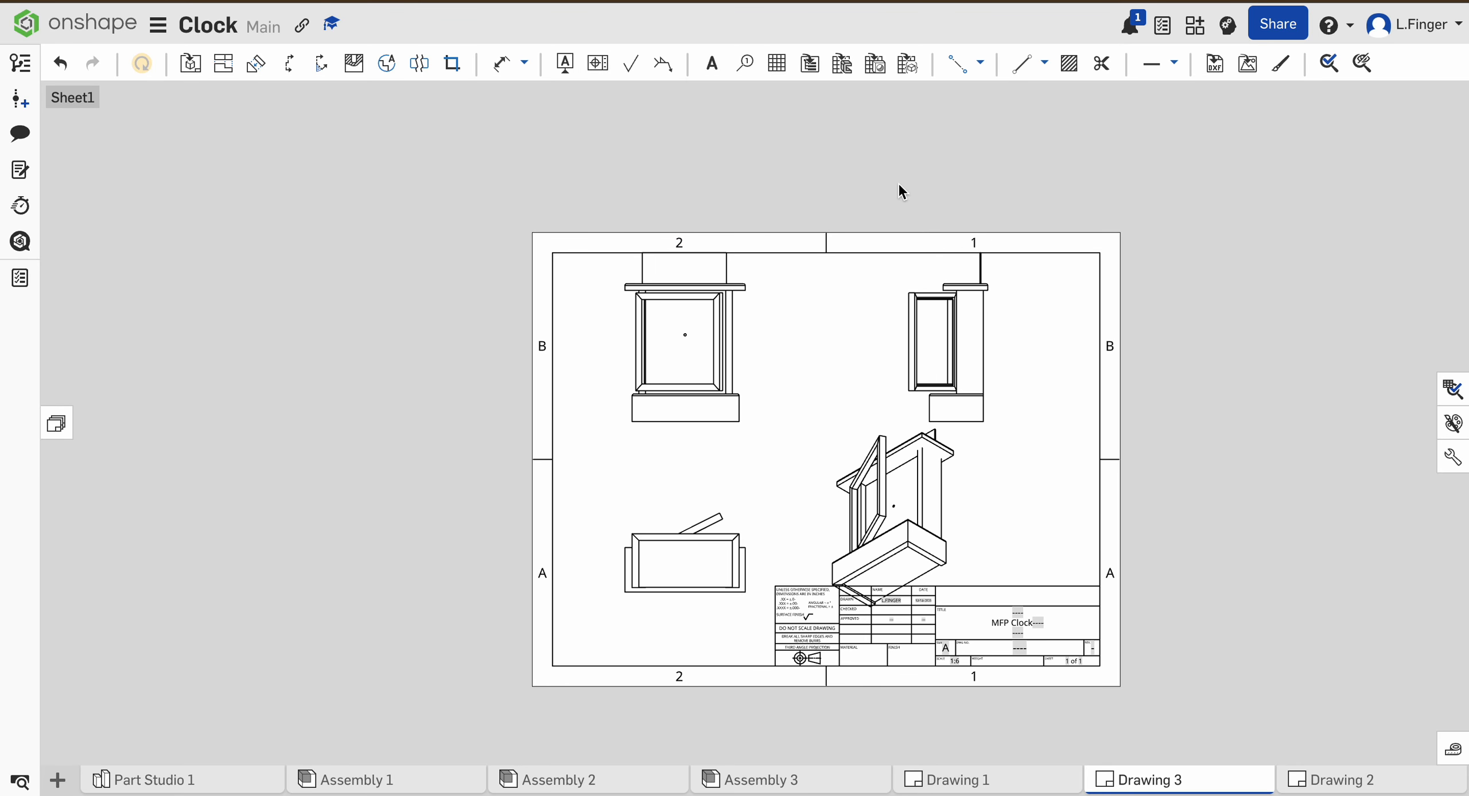
left_click(503, 67)
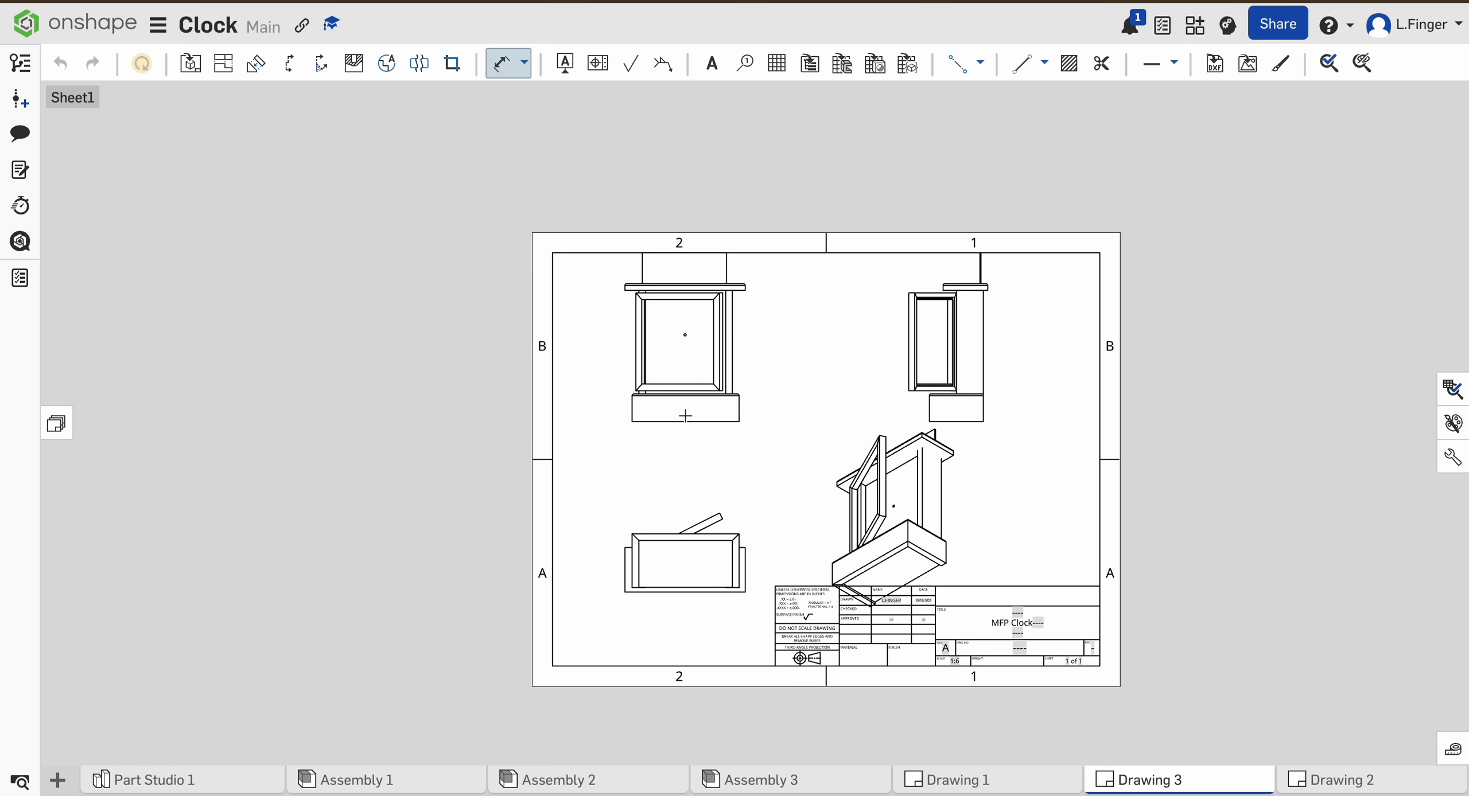
scroll(685, 416, "up", 3)
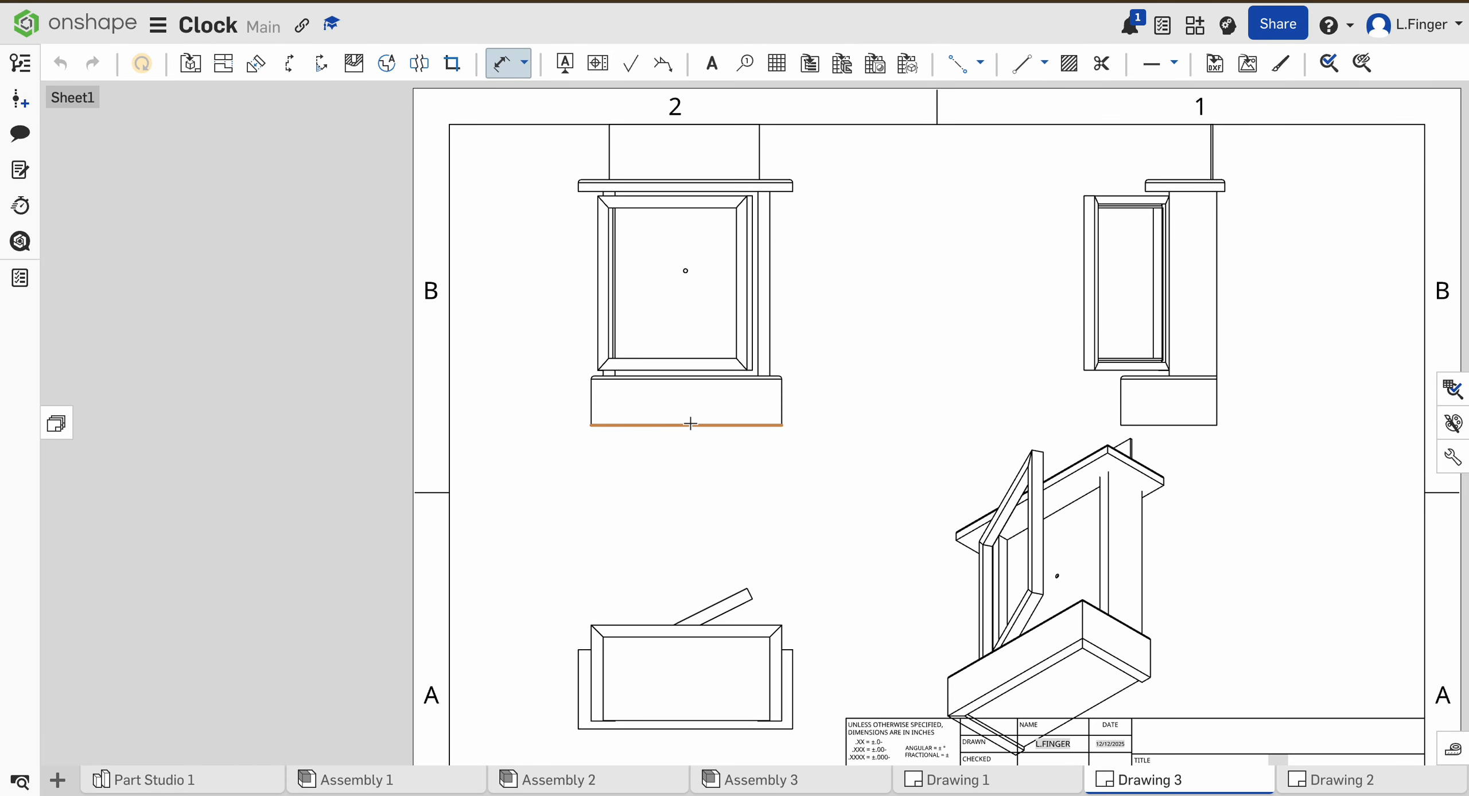
left_click(687, 426)
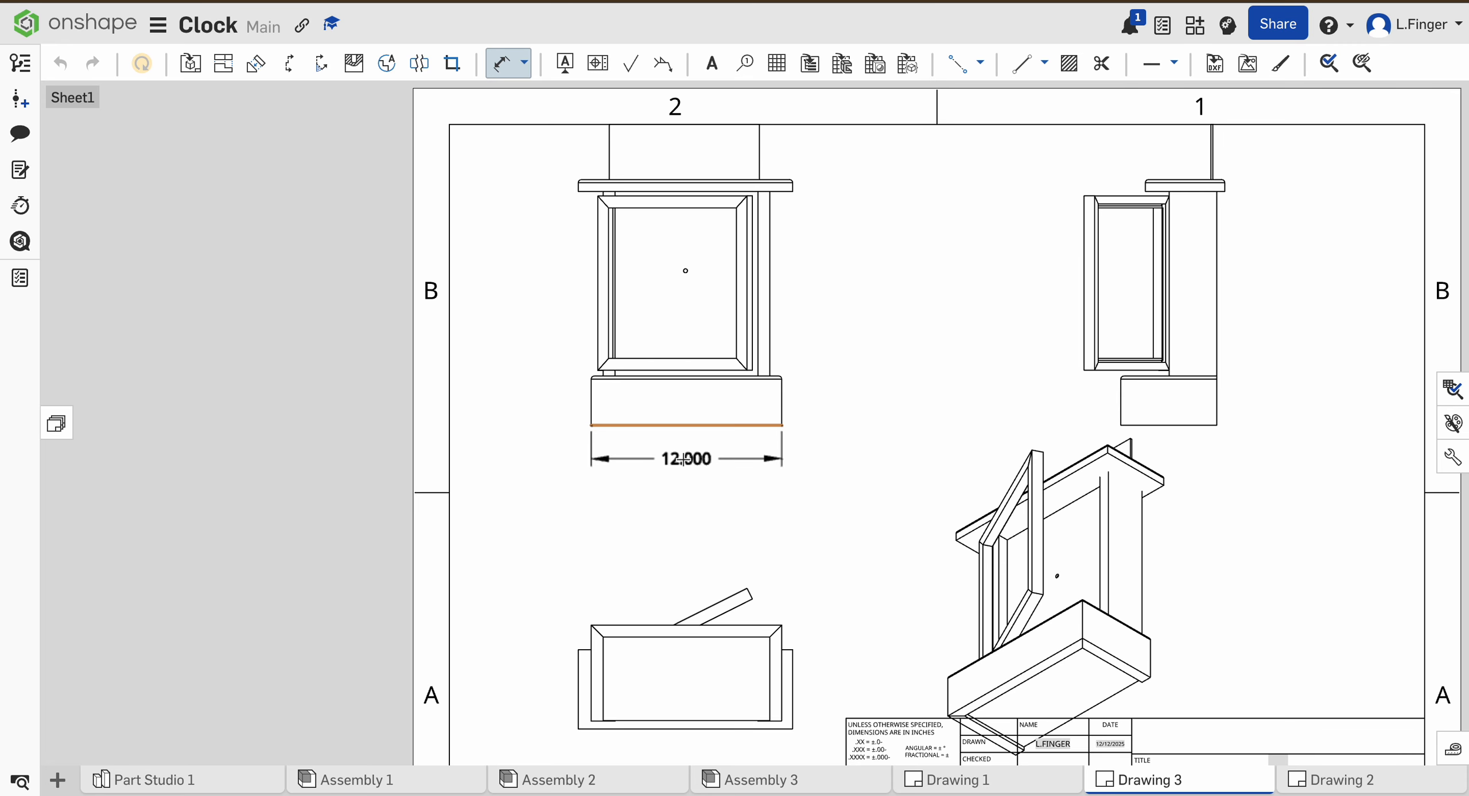
left_click(686, 462)
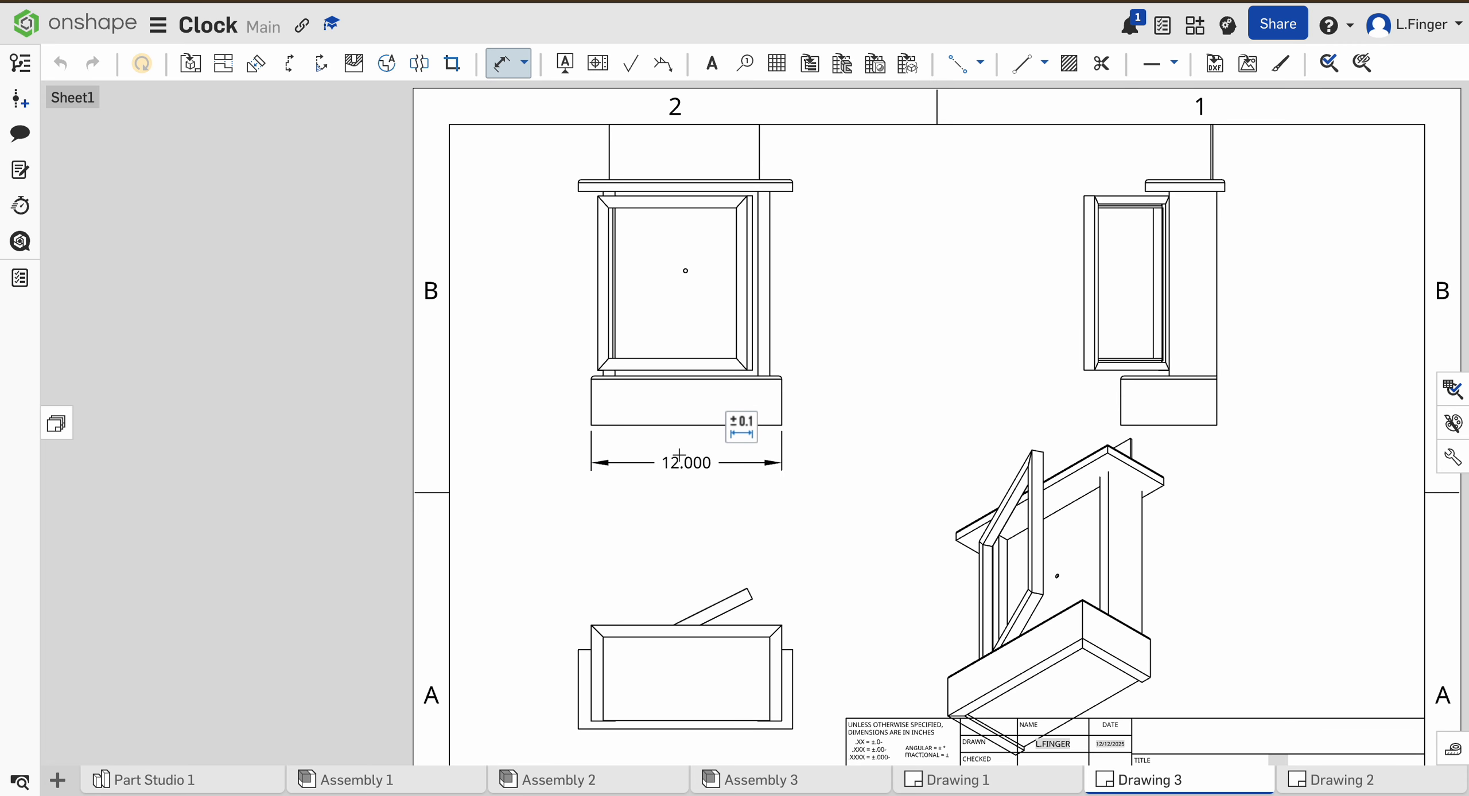
- Dimension the full width of the clock's top board in the front view, placing the dimension above it
scroll(578, 190, "up", 5)
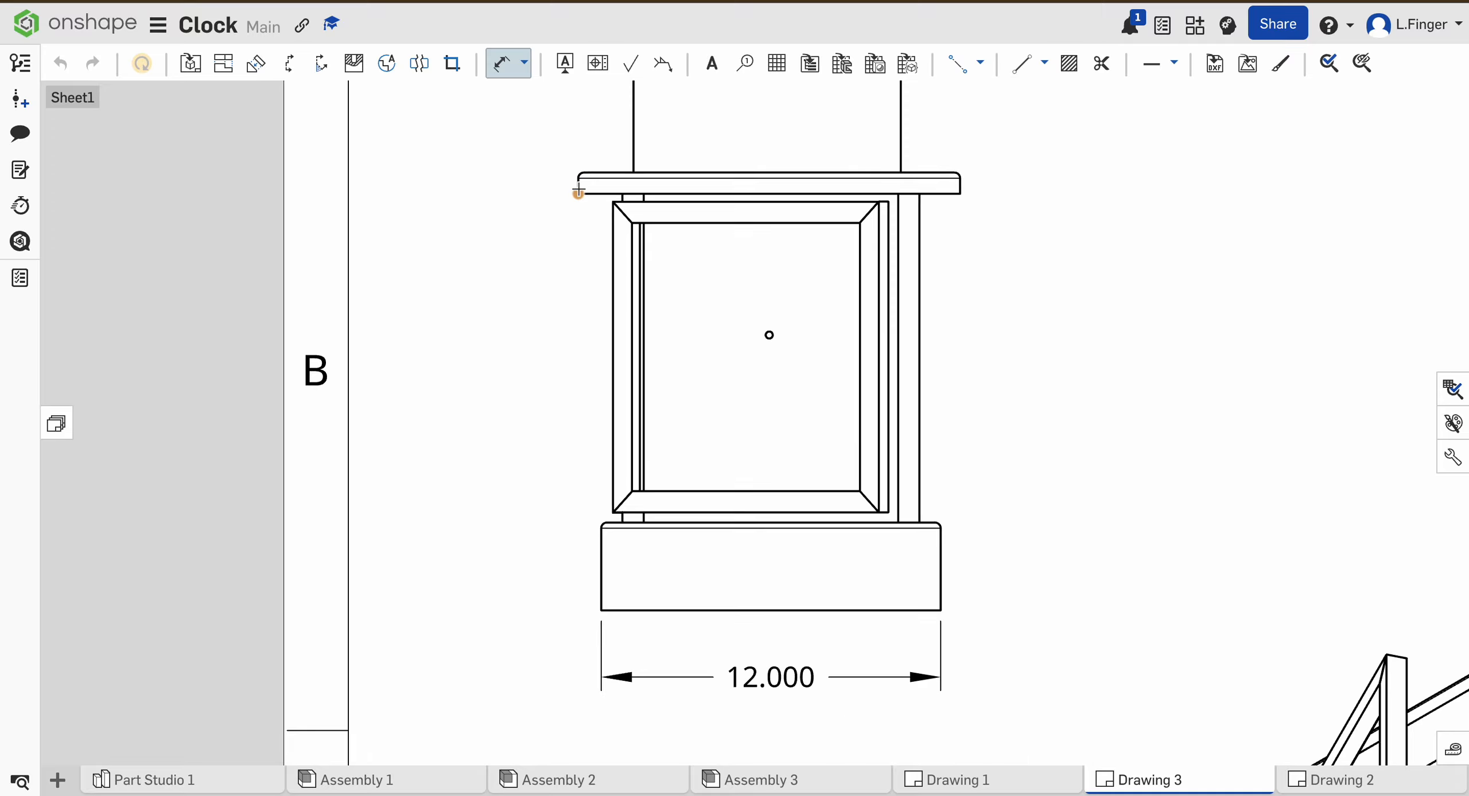
left_click(577, 183)
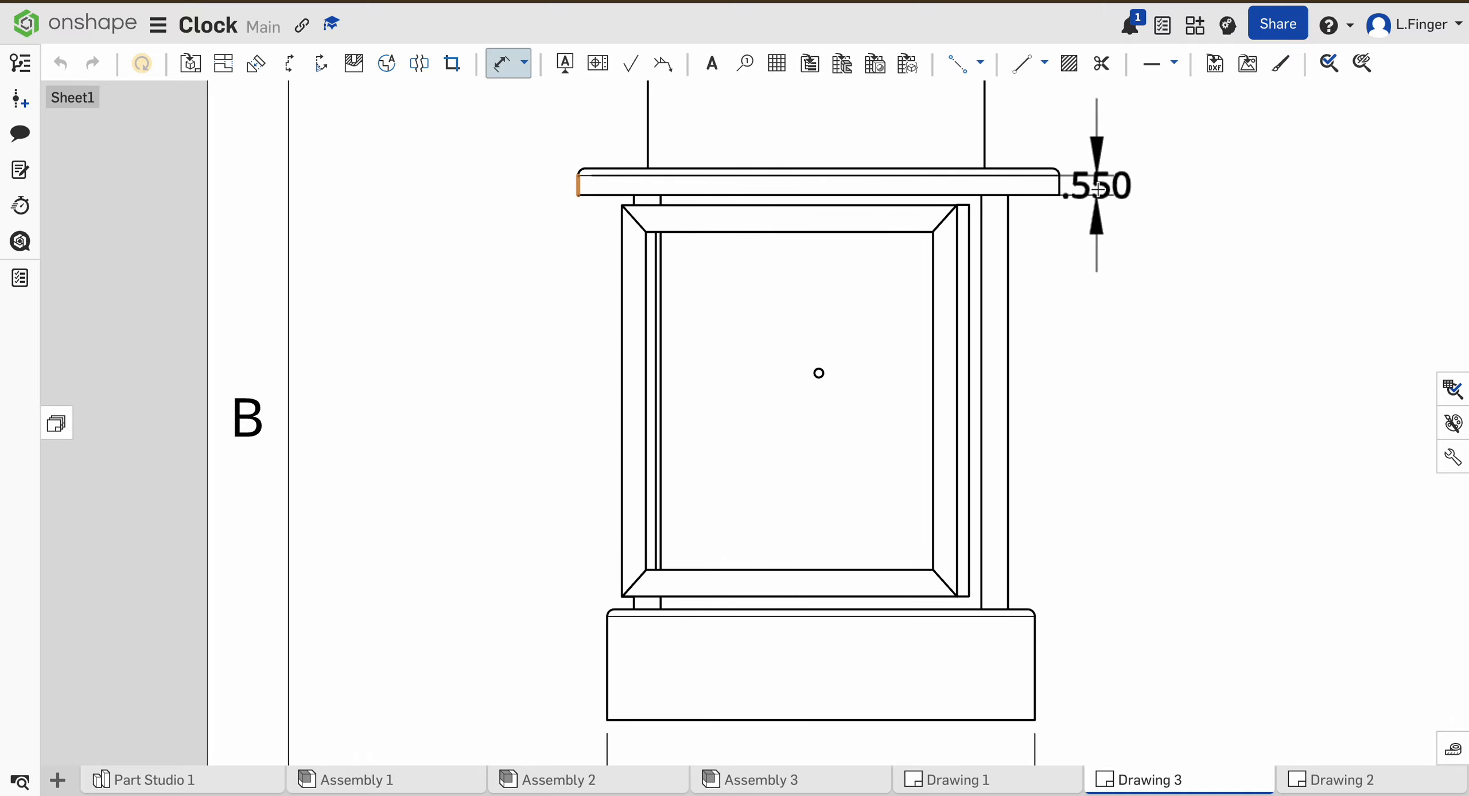
left_click(1058, 184)
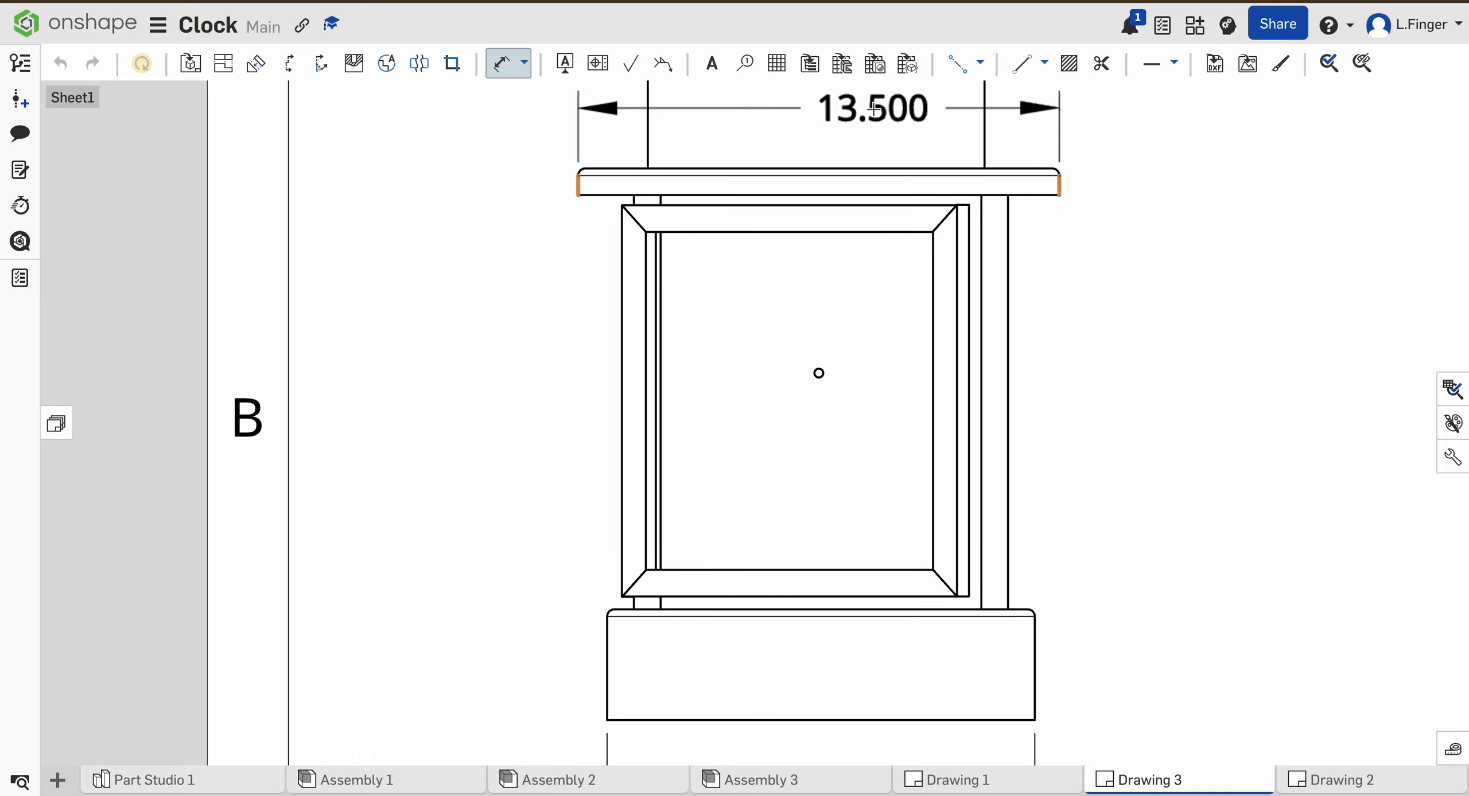
left_click(853, 110)
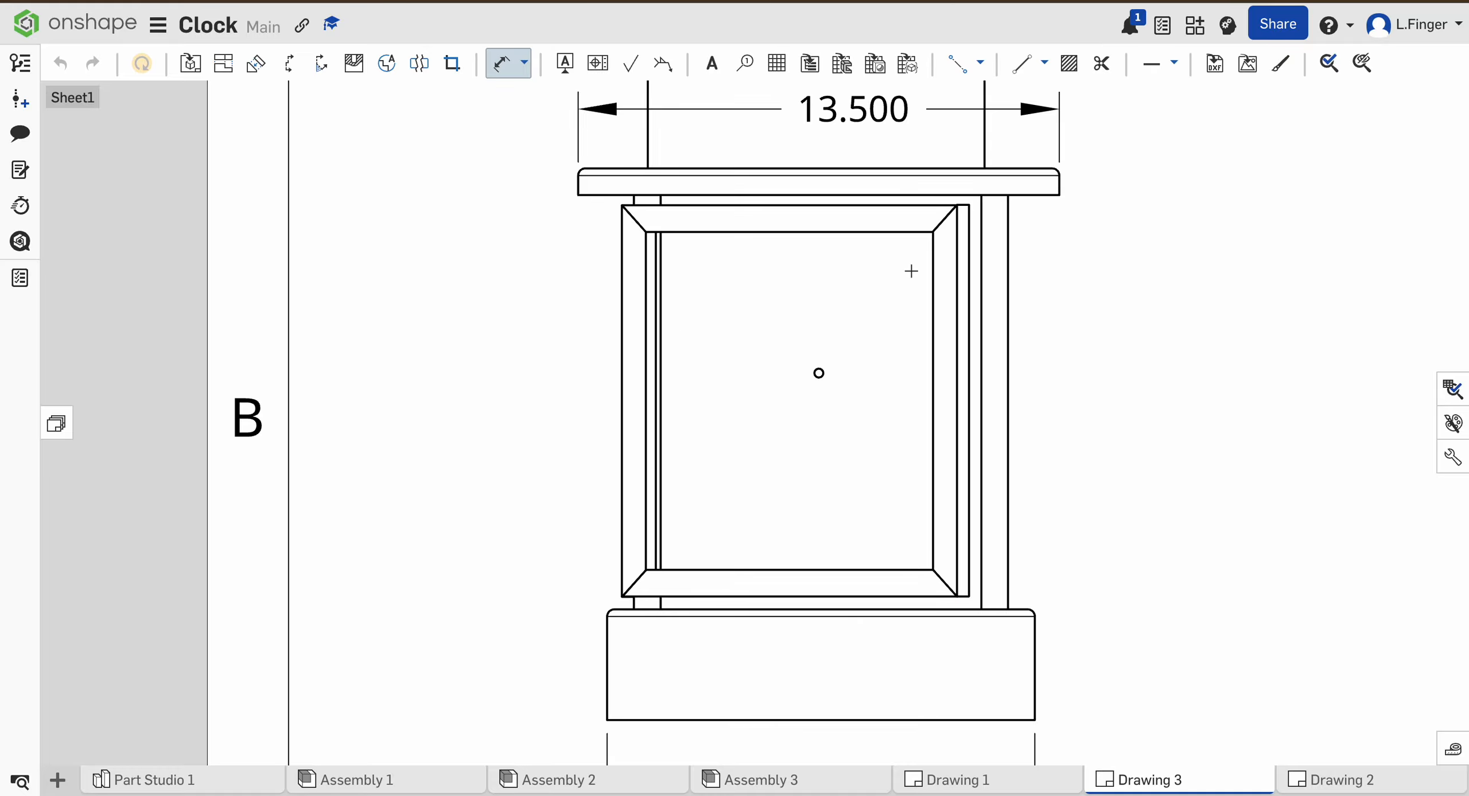
left_click(623, 273)
left_click(957, 284)
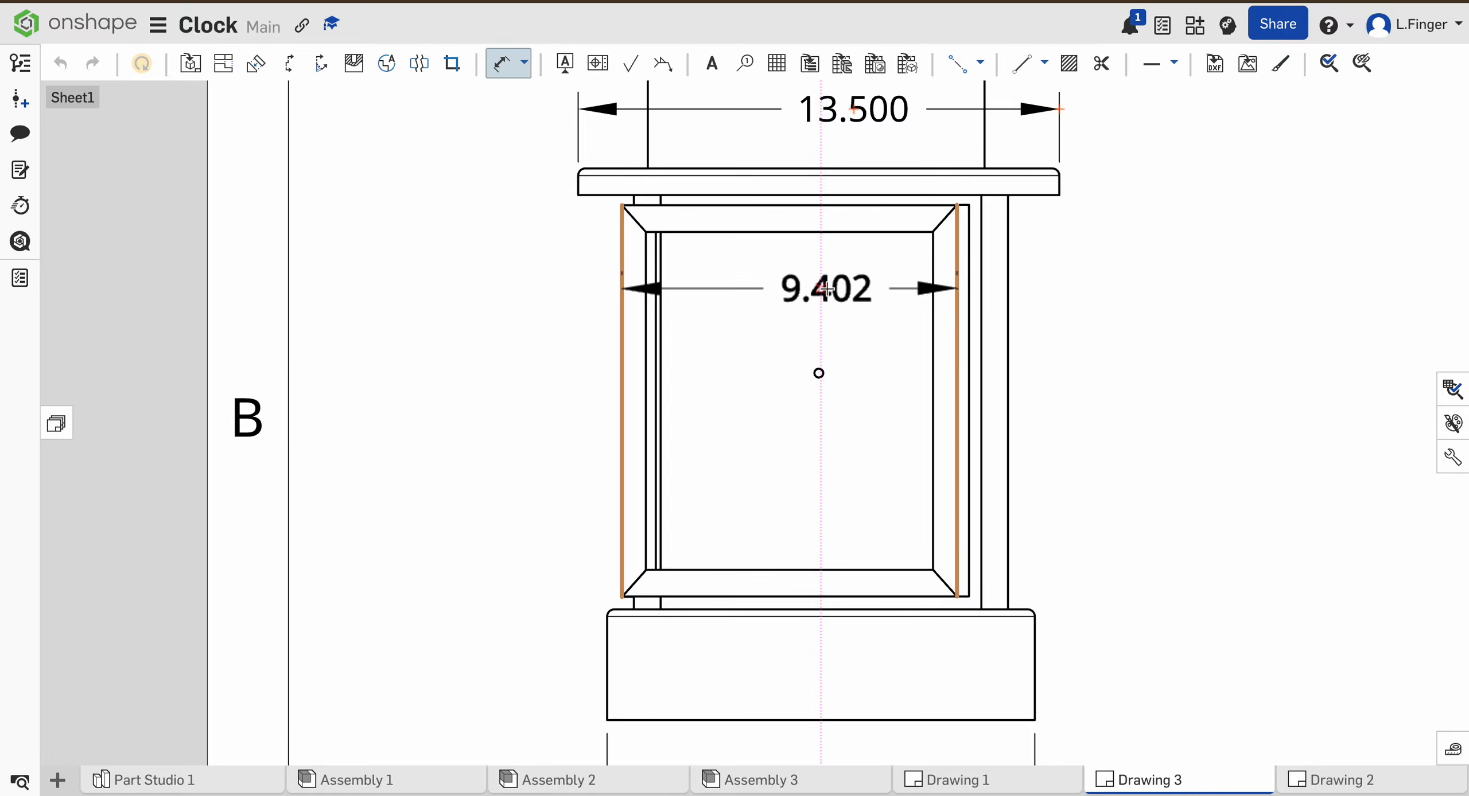
key("Escape")
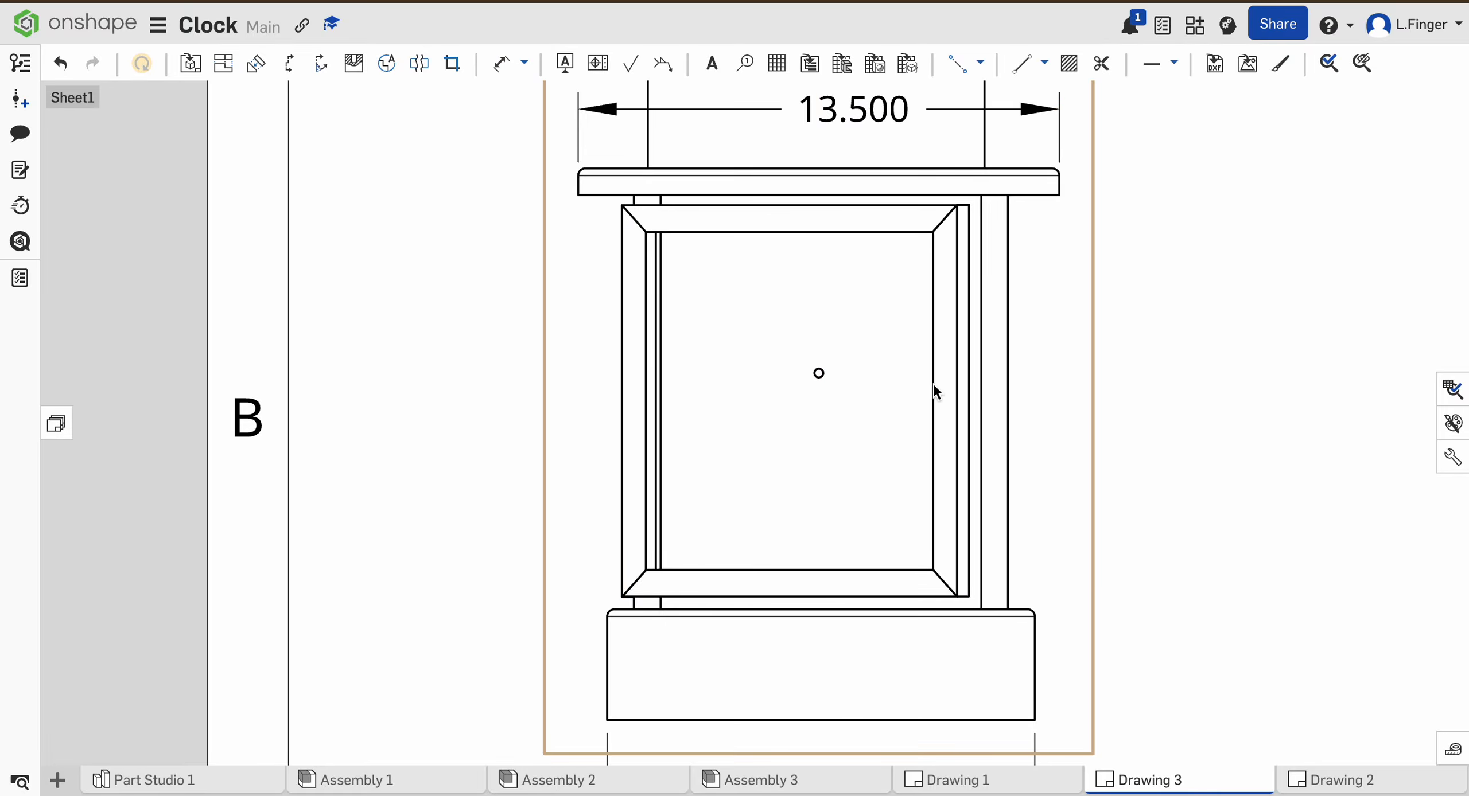
- Dimension the side view's height from the base's bottom edge to the top board's upper edge, placing it on the door side
scroll(933, 383, "down", 6)
scroll(976, 459, "up", 5)
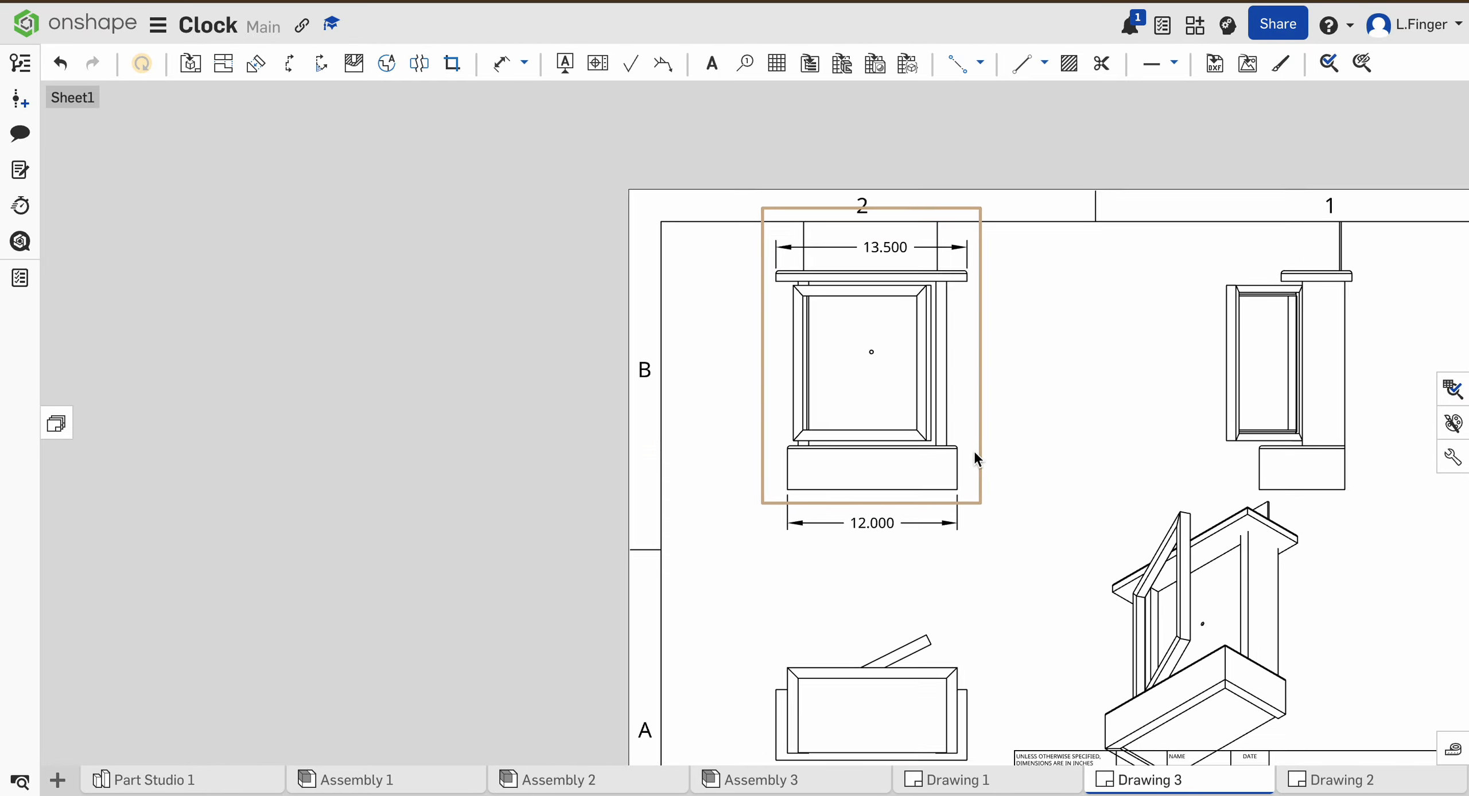
scroll(975, 459, "down", 5)
left_click(499, 66)
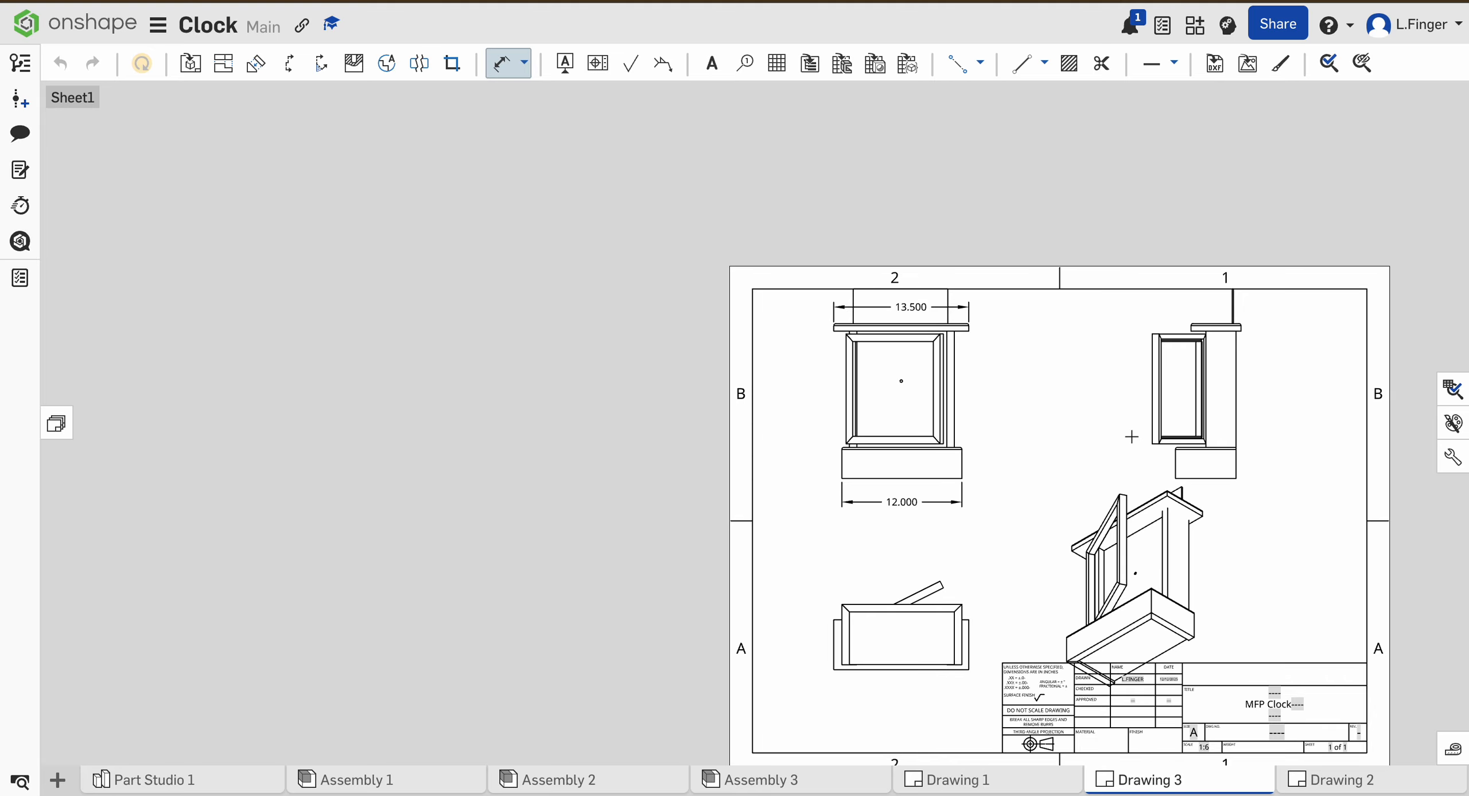
scroll(1132, 437, "up", 6)
scroll(1131, 437, "down", 4)
scroll(1131, 437, "up", 2)
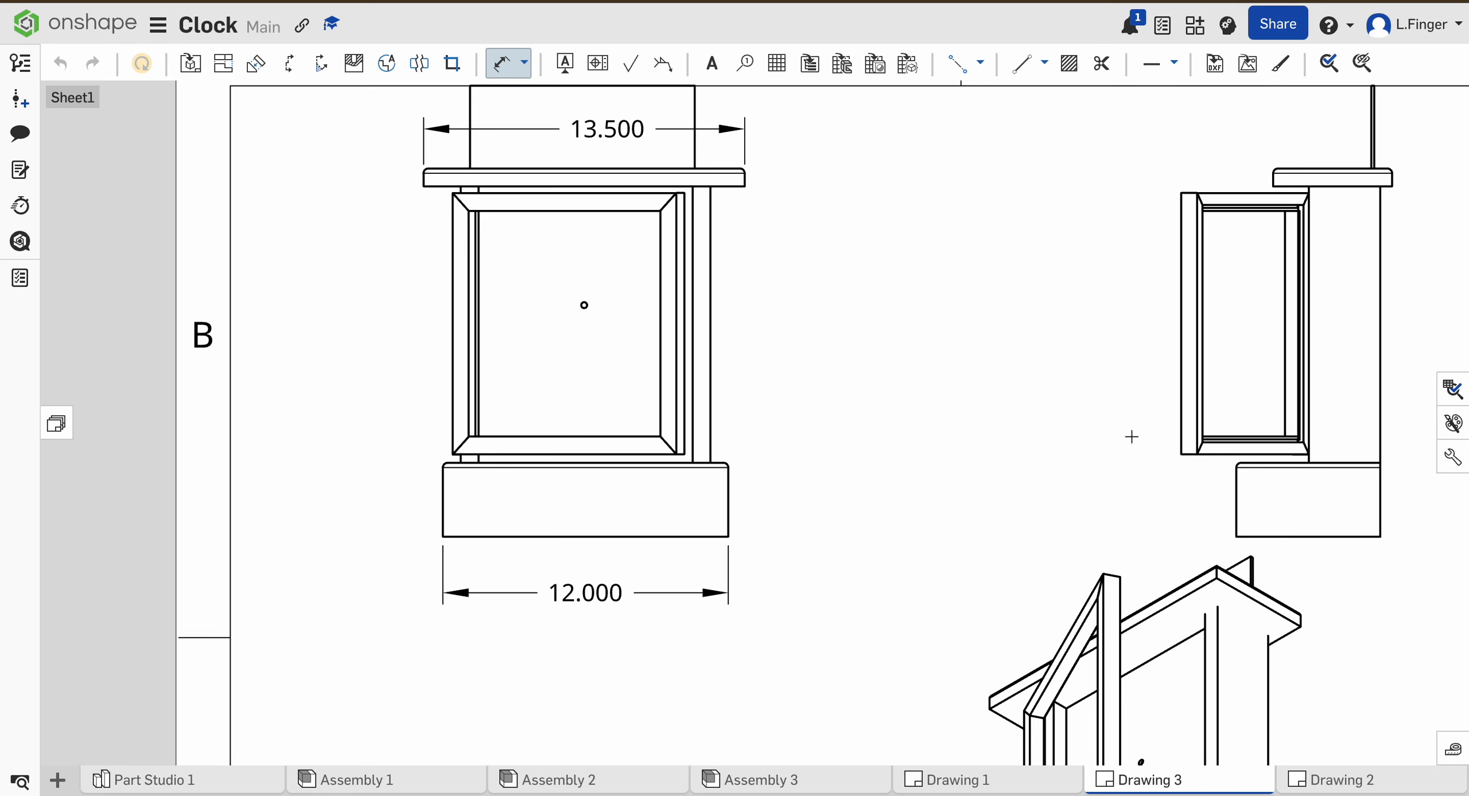
left_click(1320, 537)
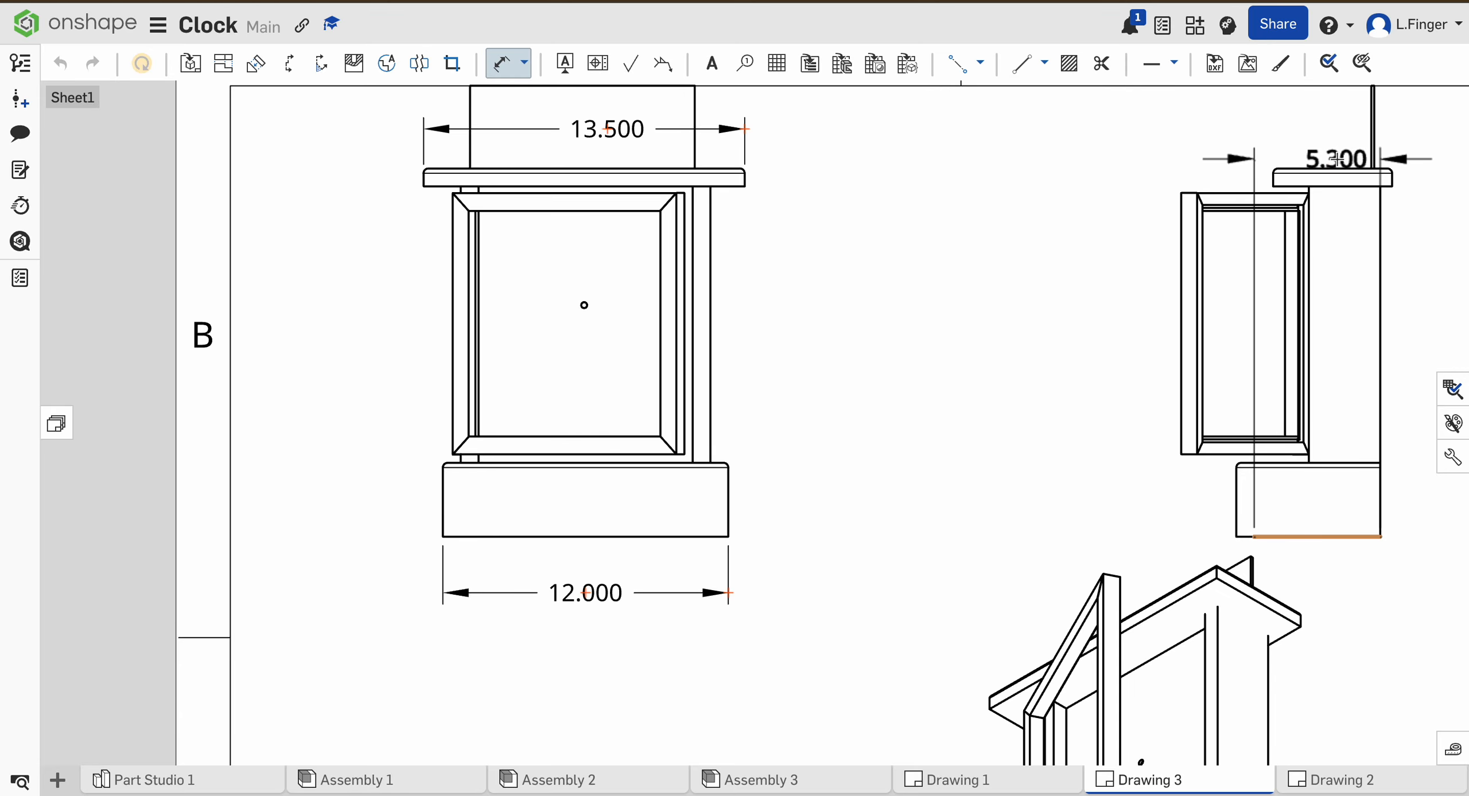
left_click(1337, 168)
left_click(1099, 319)
- Dimension the depths of the base and the top board in the bottom view, placing both dimensions to the left of that view
scroll(868, 498, "down", 5)
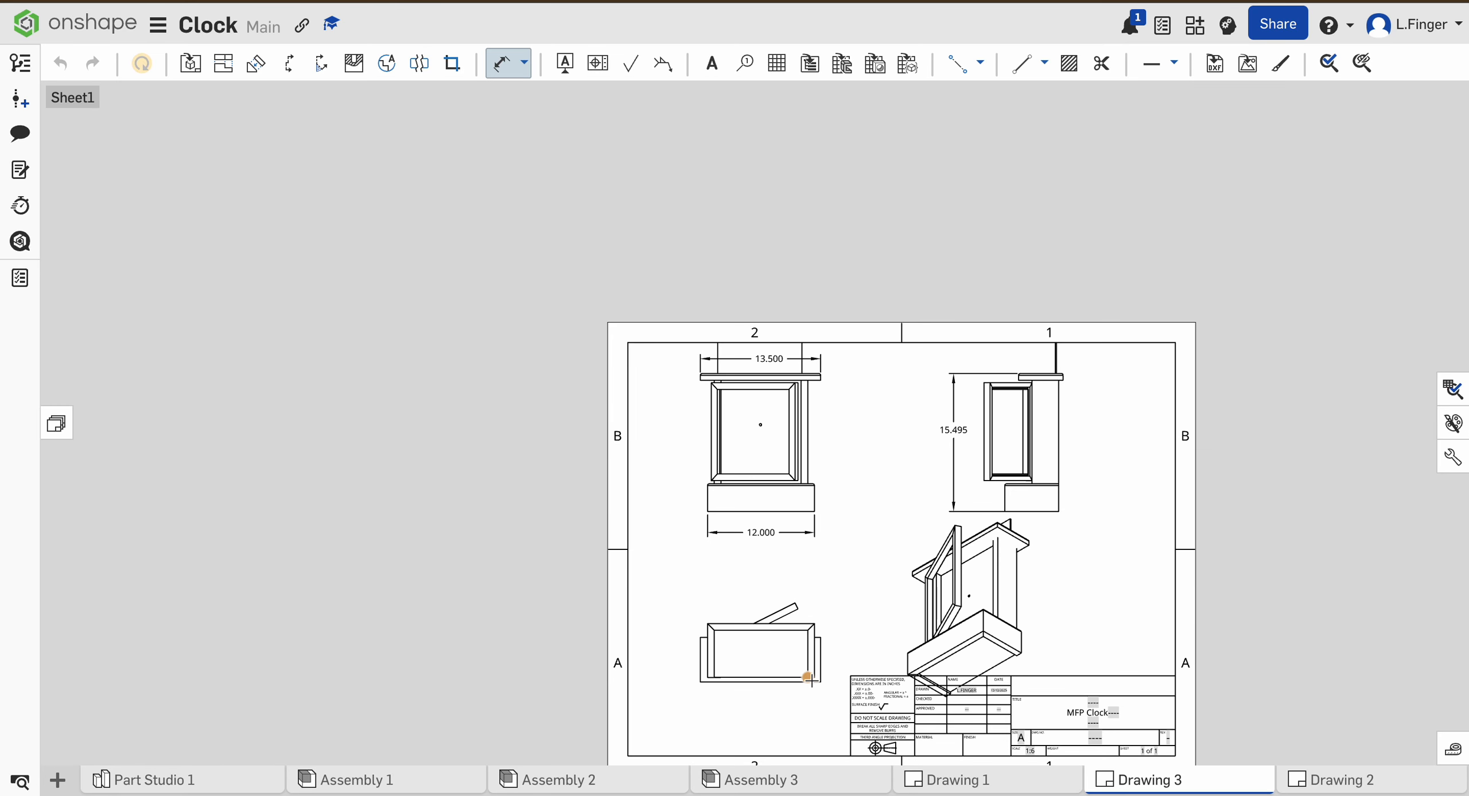
scroll(809, 679, "up", 4)
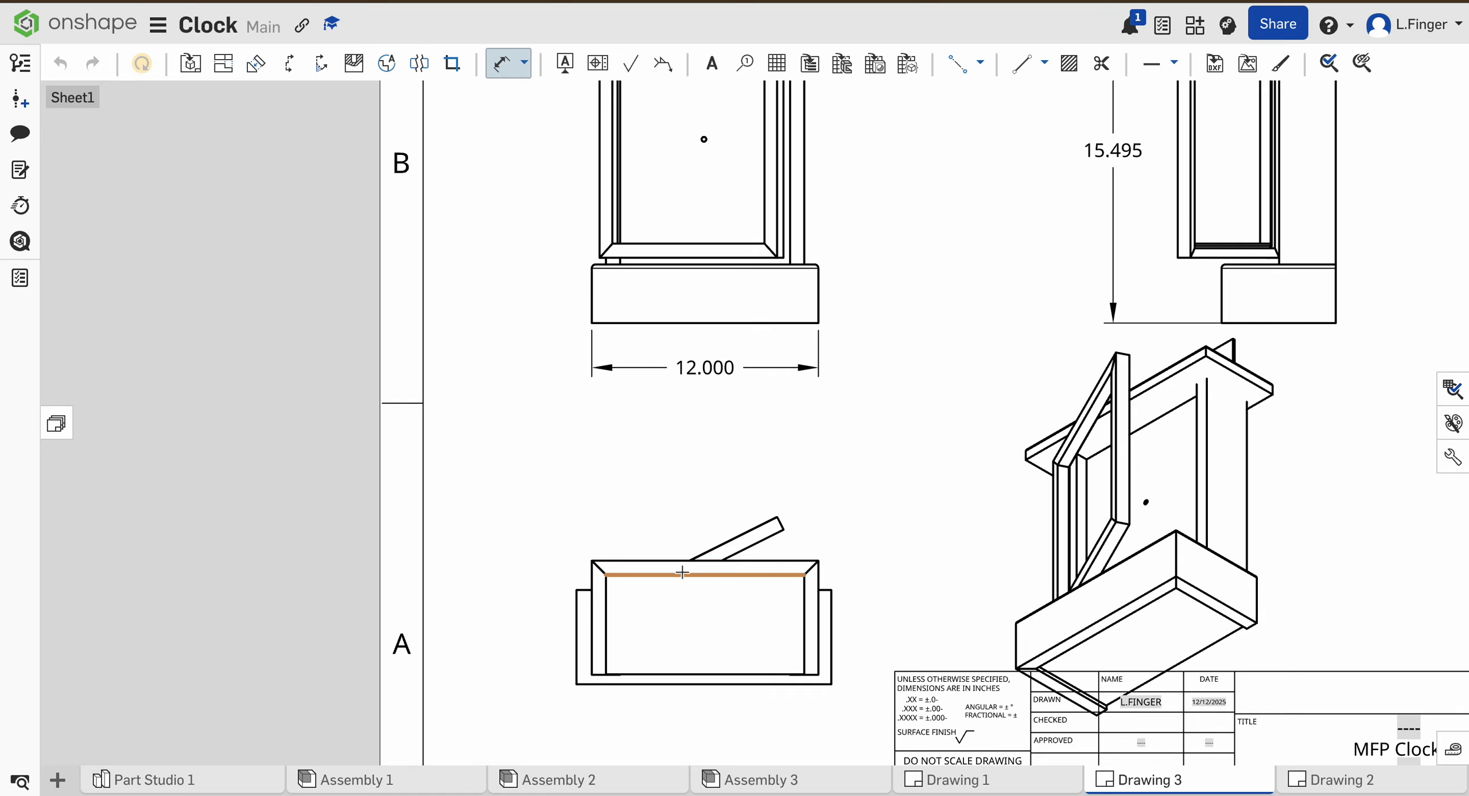
left_click(592, 615)
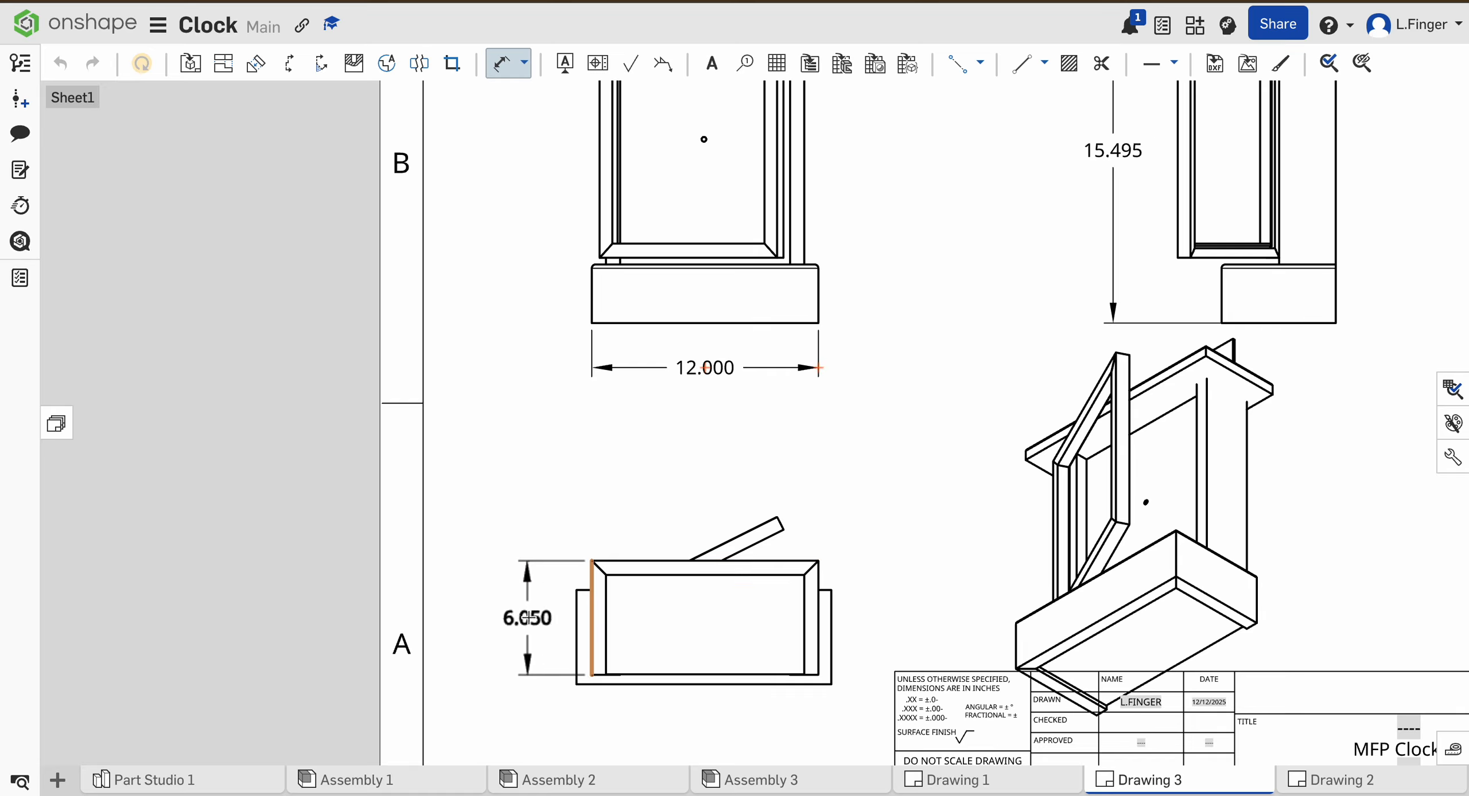
left_click(567, 630)
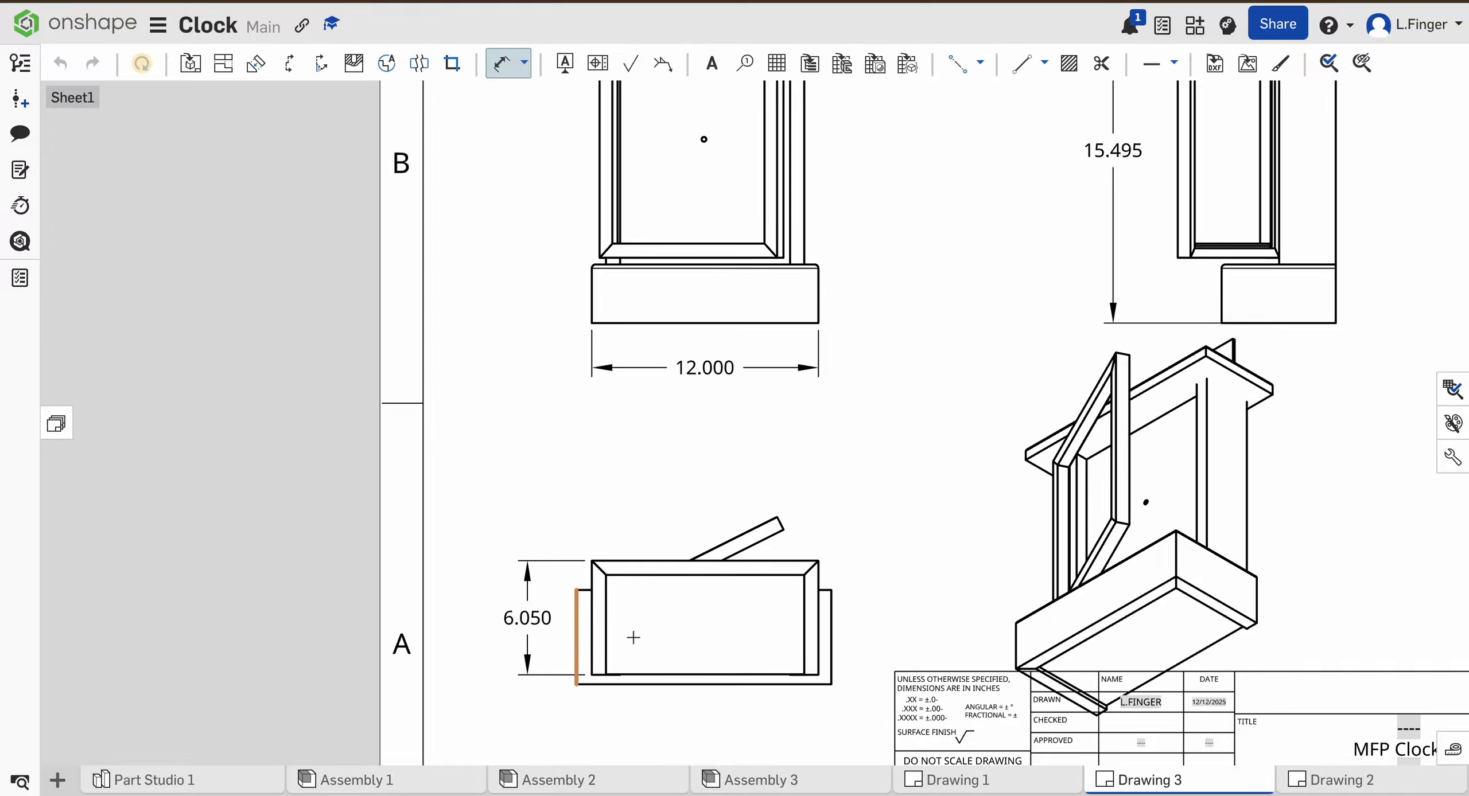
left_click(578, 643)
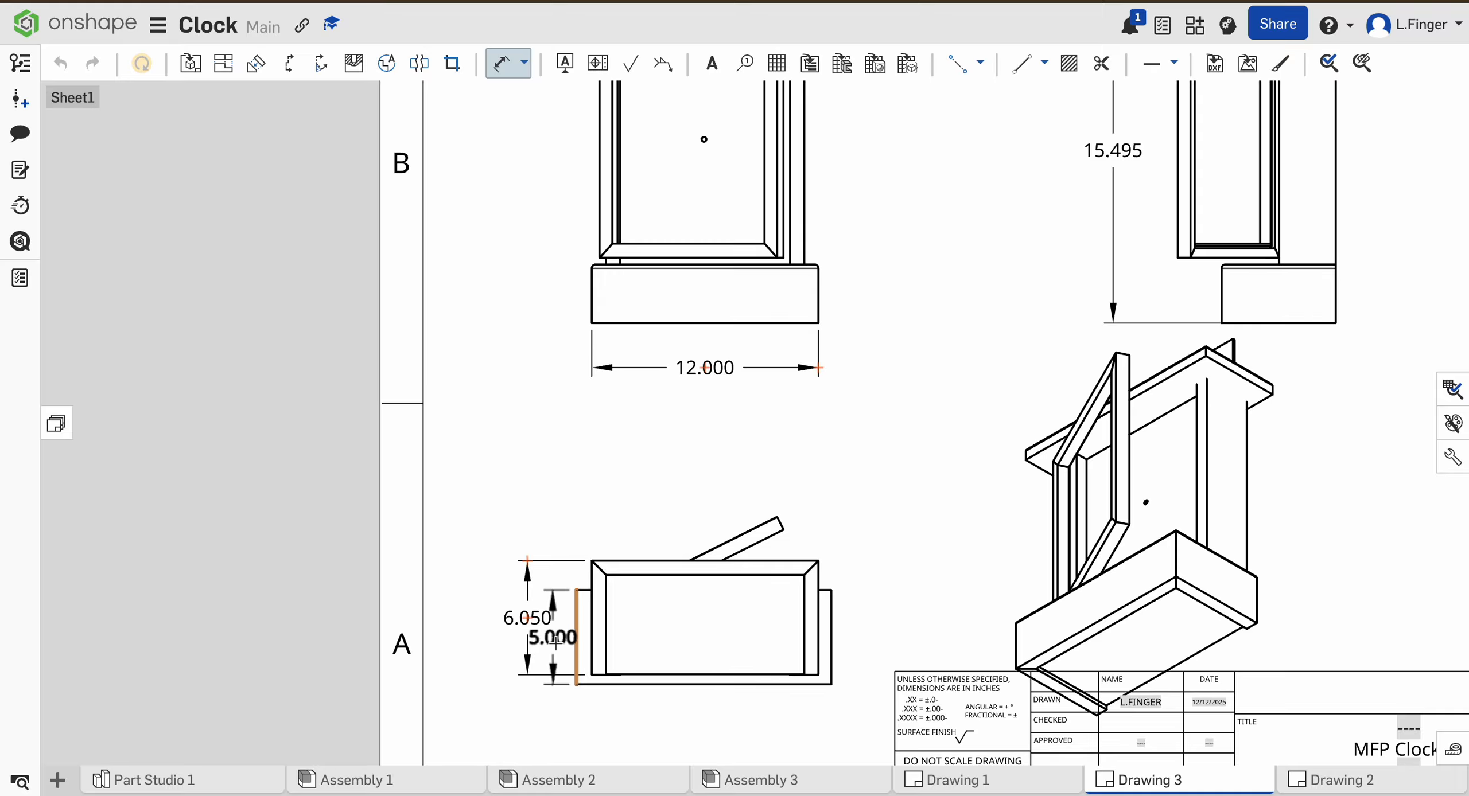
left_click(911, 507)
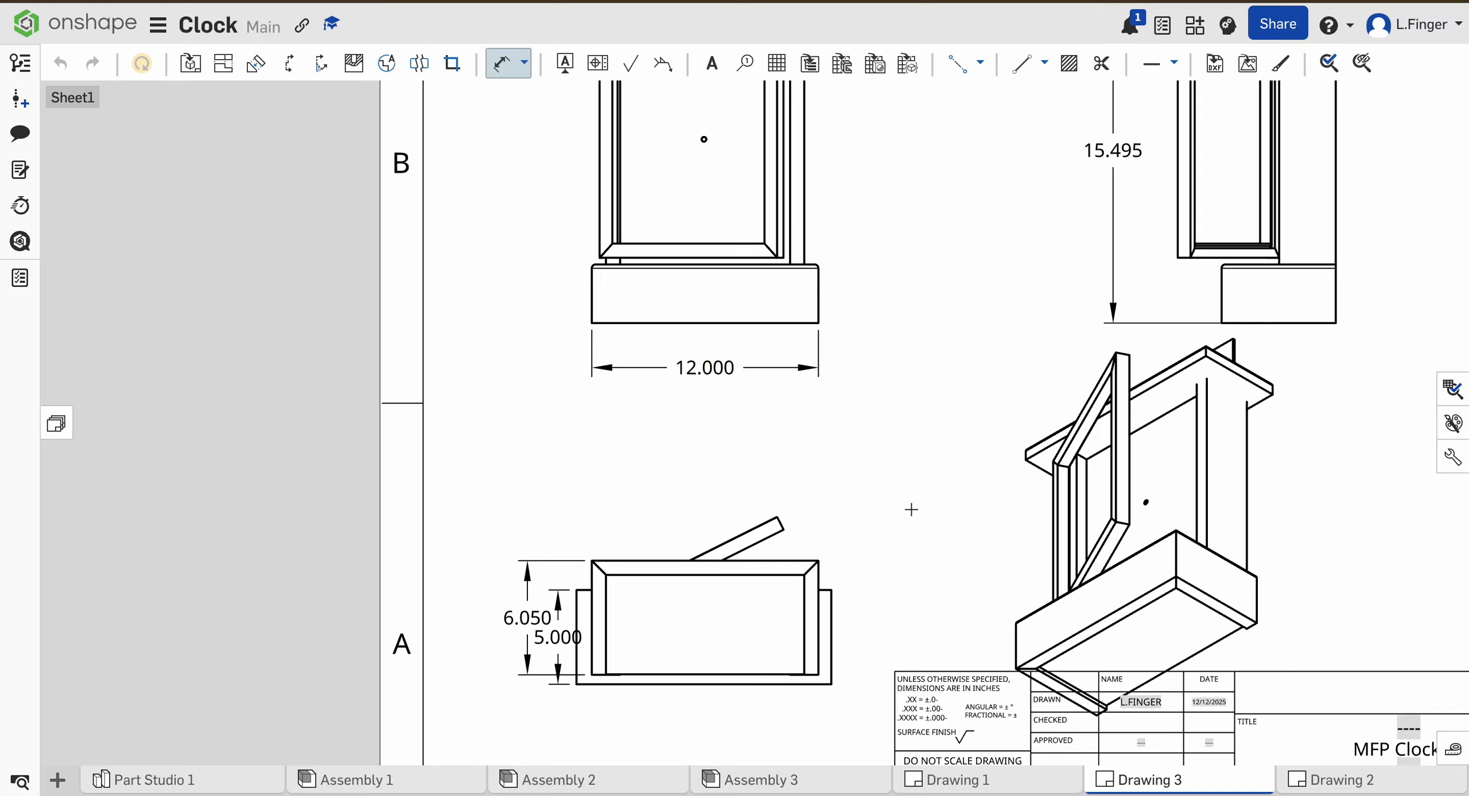
- Dimension the door frame's full height in the front view, placing the dimension to the left of the door
scroll(912, 517, "down", 1)
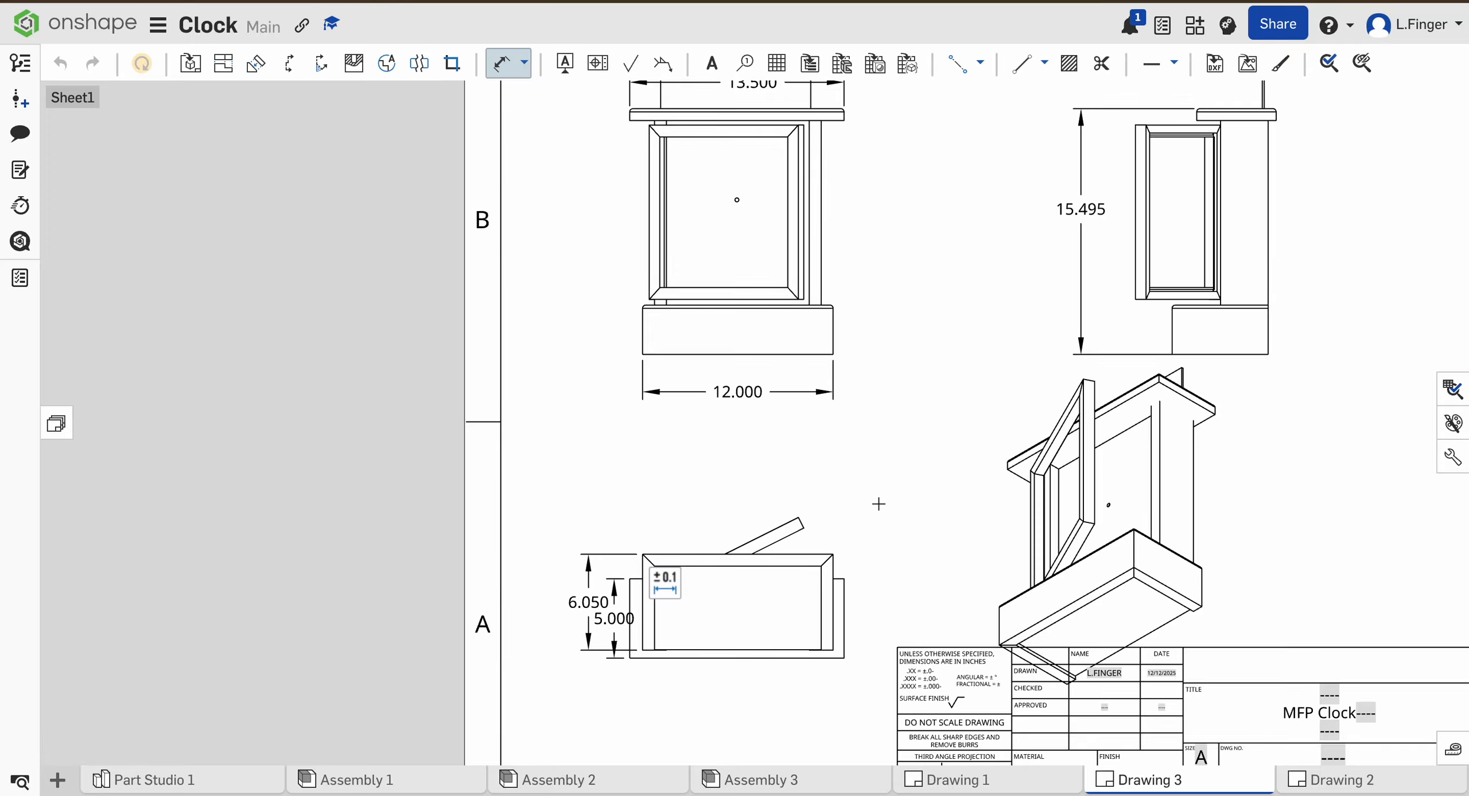
left_click(647, 240)
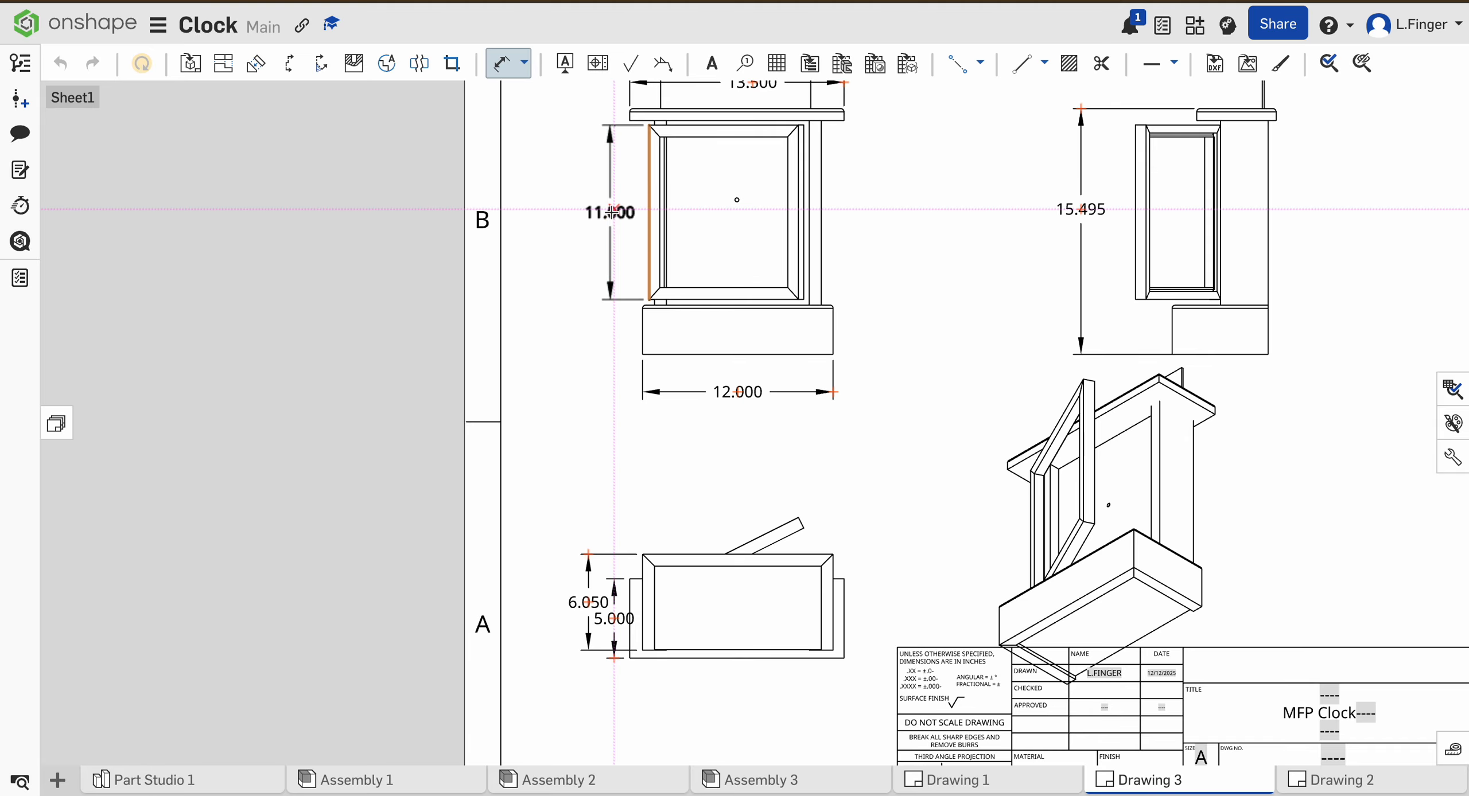
left_click(612, 212)
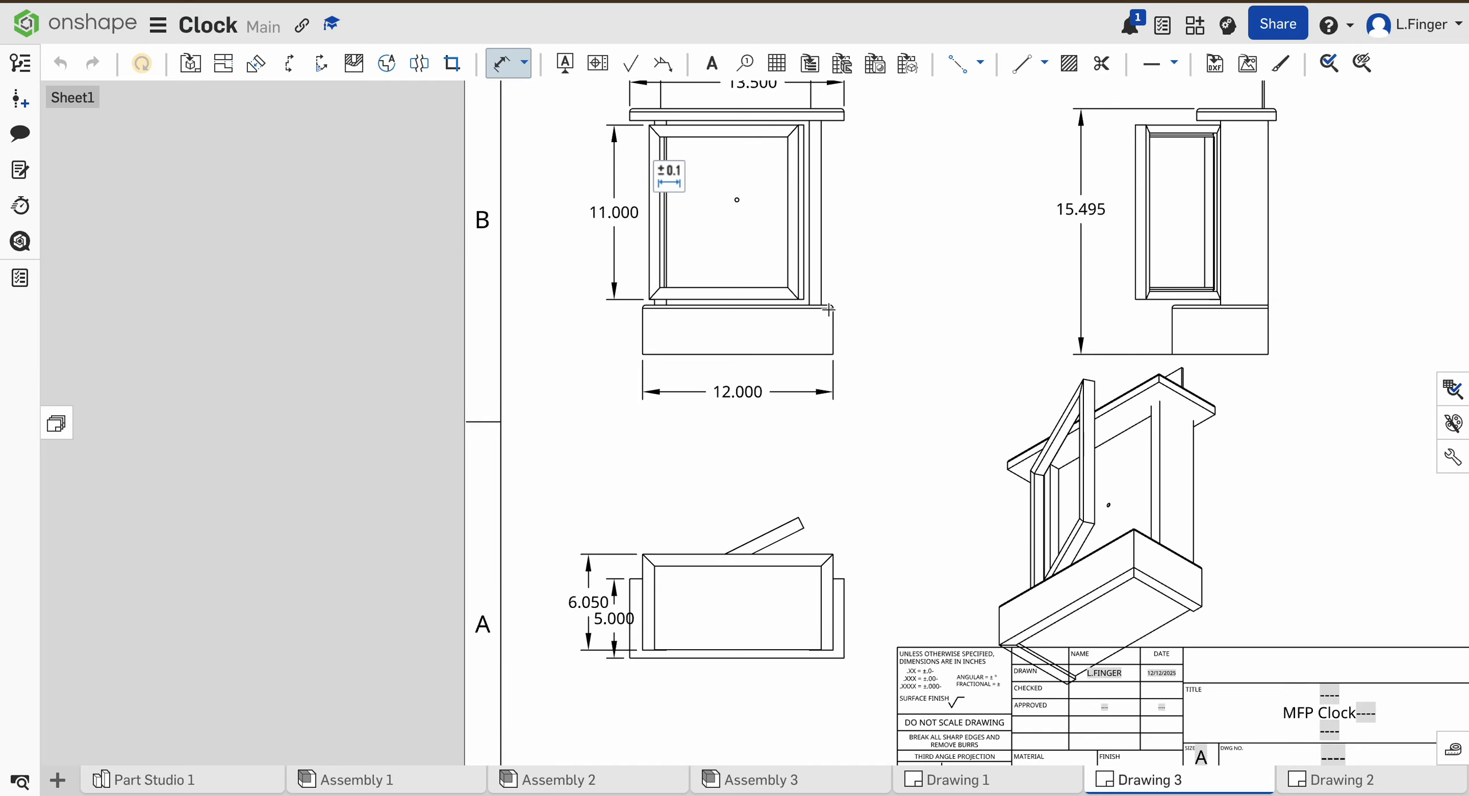
- Try dimensioning the base's straight side edge in the front view, and delete that dimension
left_click(835, 328)
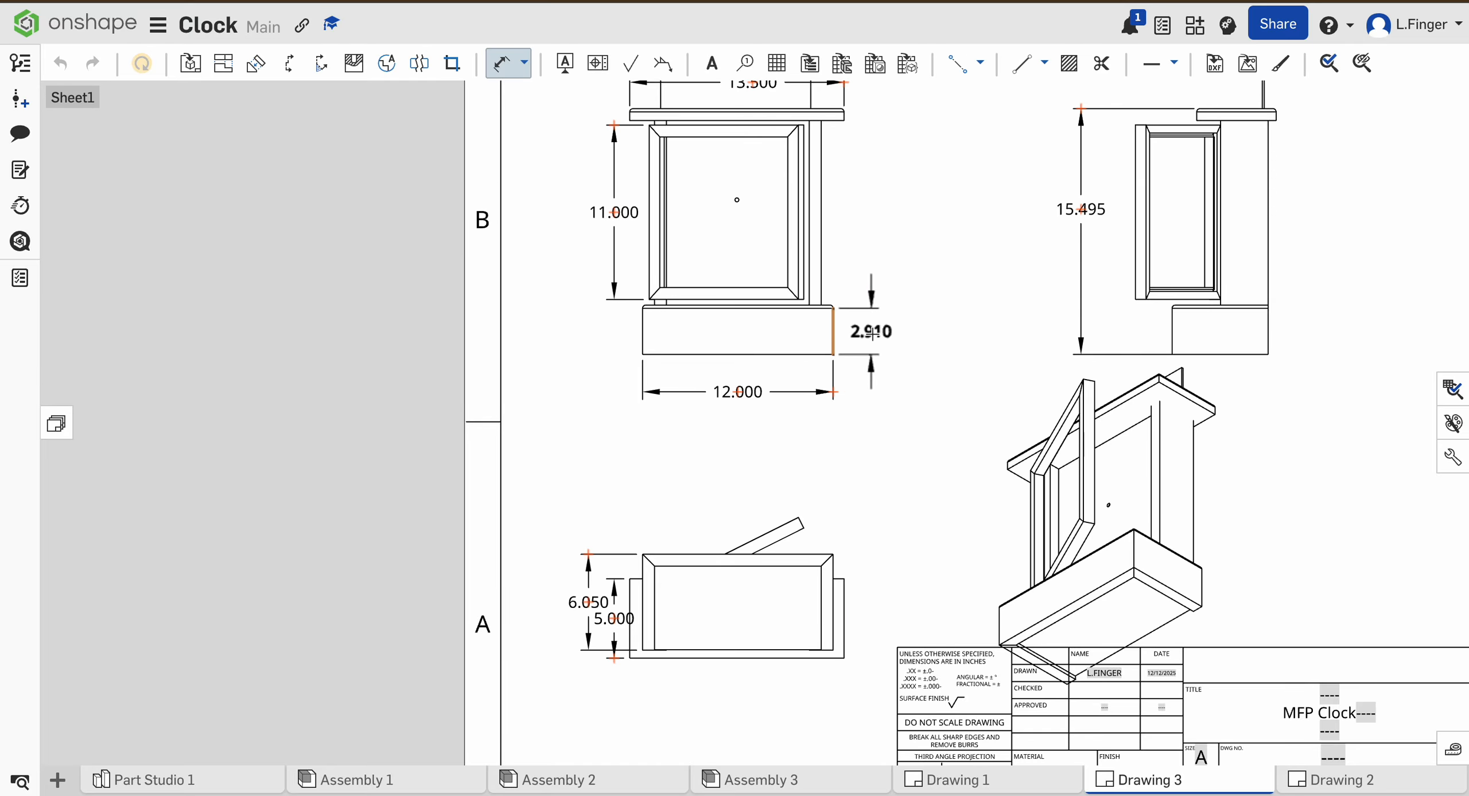
left_click(883, 333)
scroll(840, 333, "up", 5)
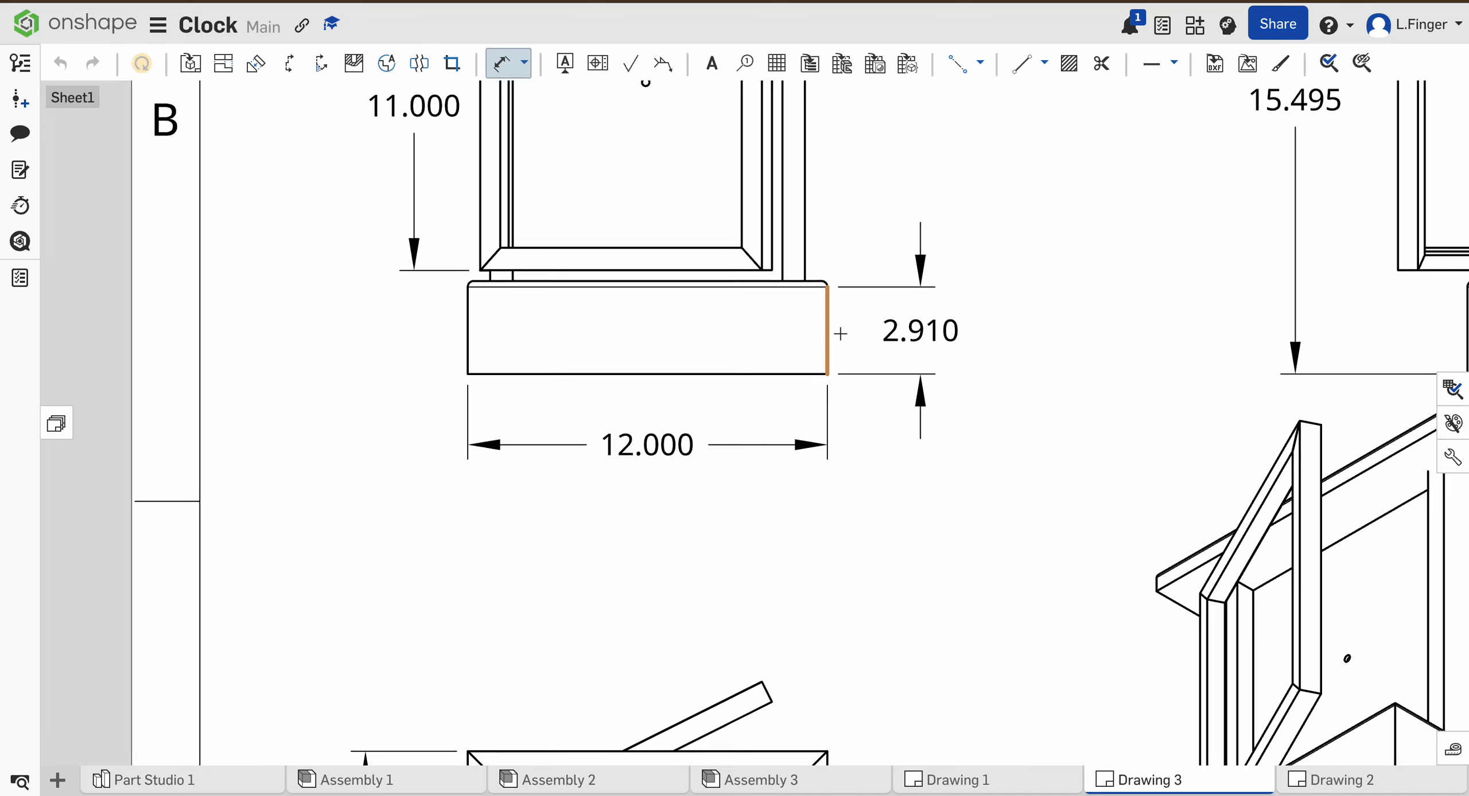
mouse_move(943, 321)
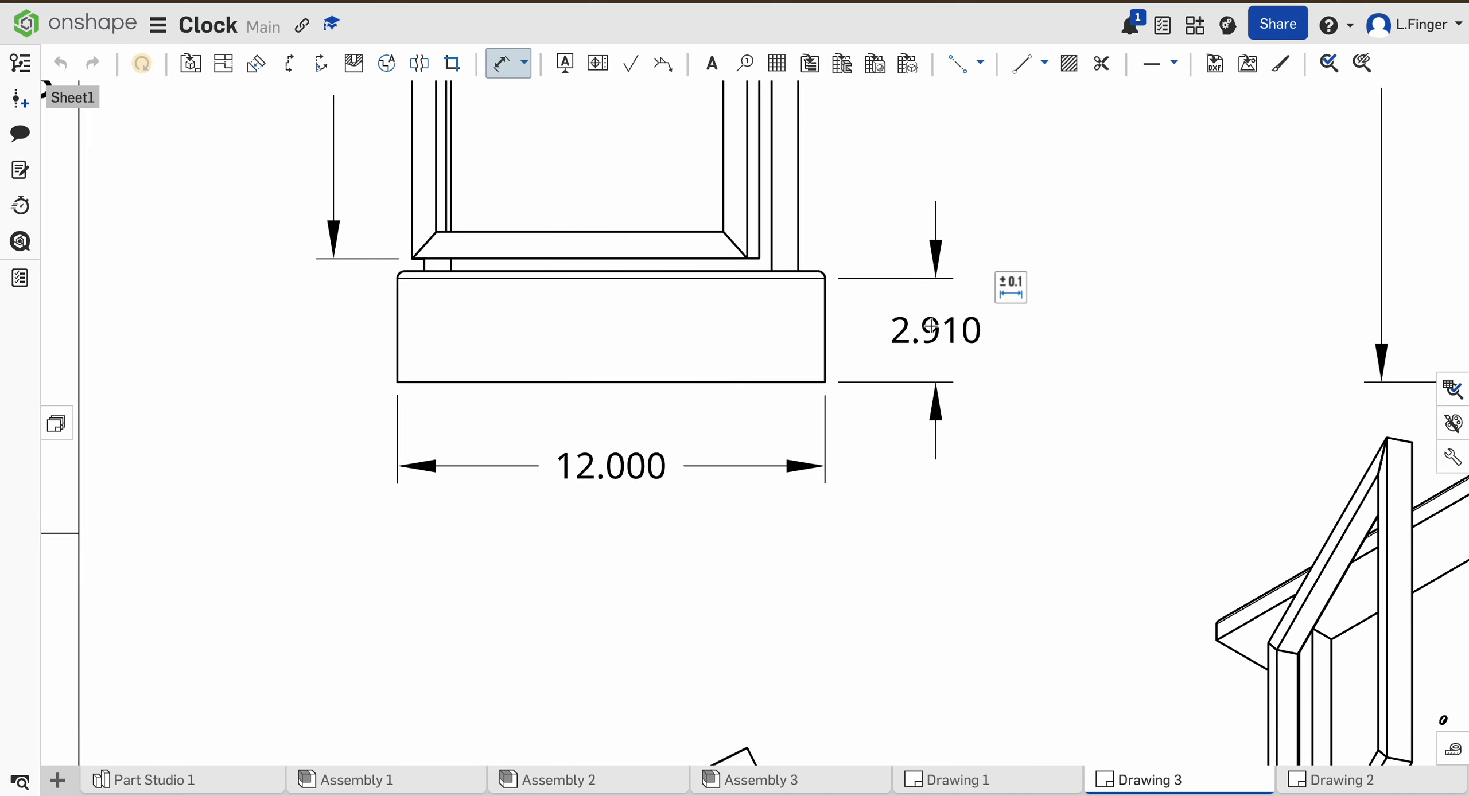
left_click(931, 327)
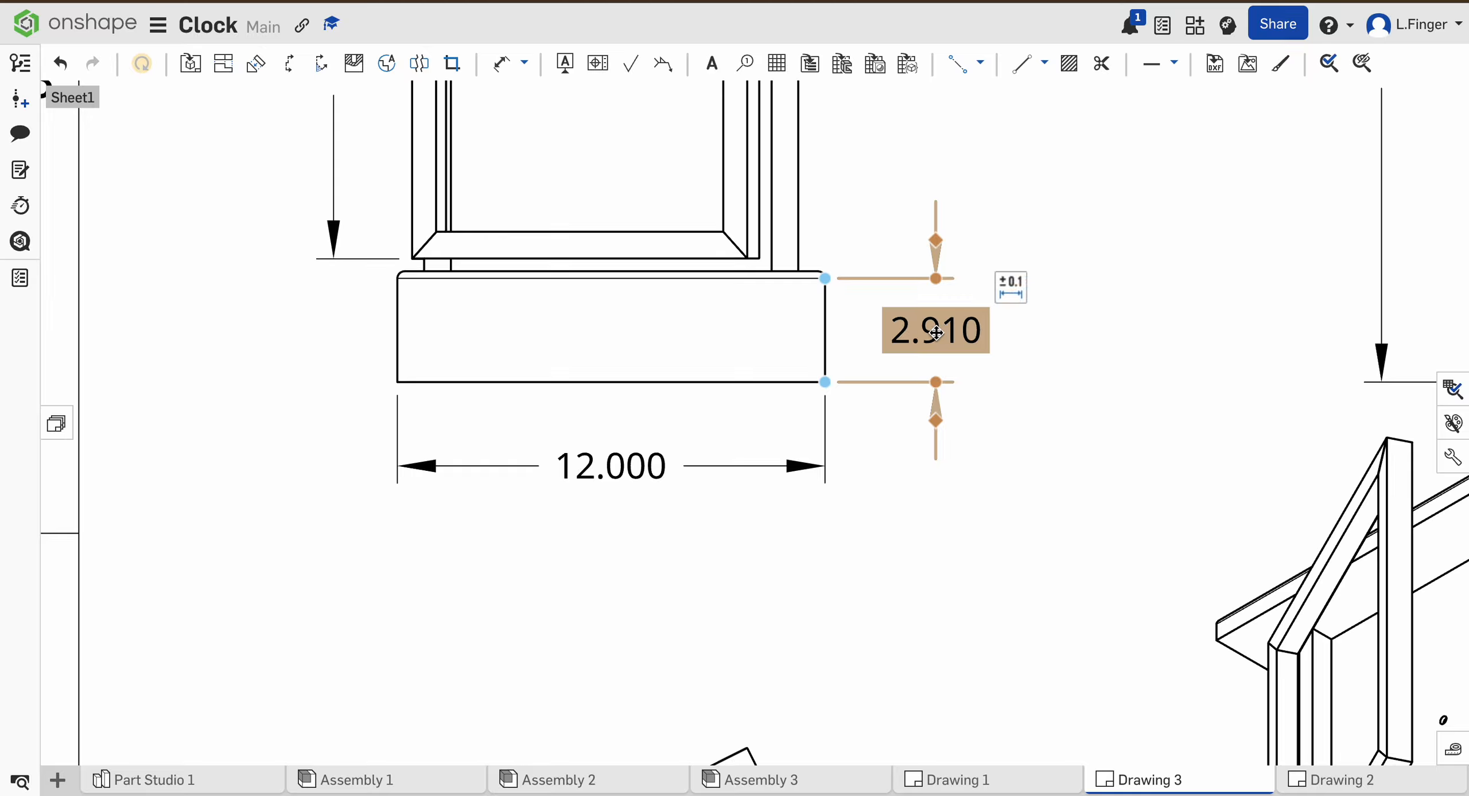
key("Delete")
- Dimension the base's full height in the front view between its uppermost and bottom edges, placing the dimension to the right of the base
left_click(501, 62)
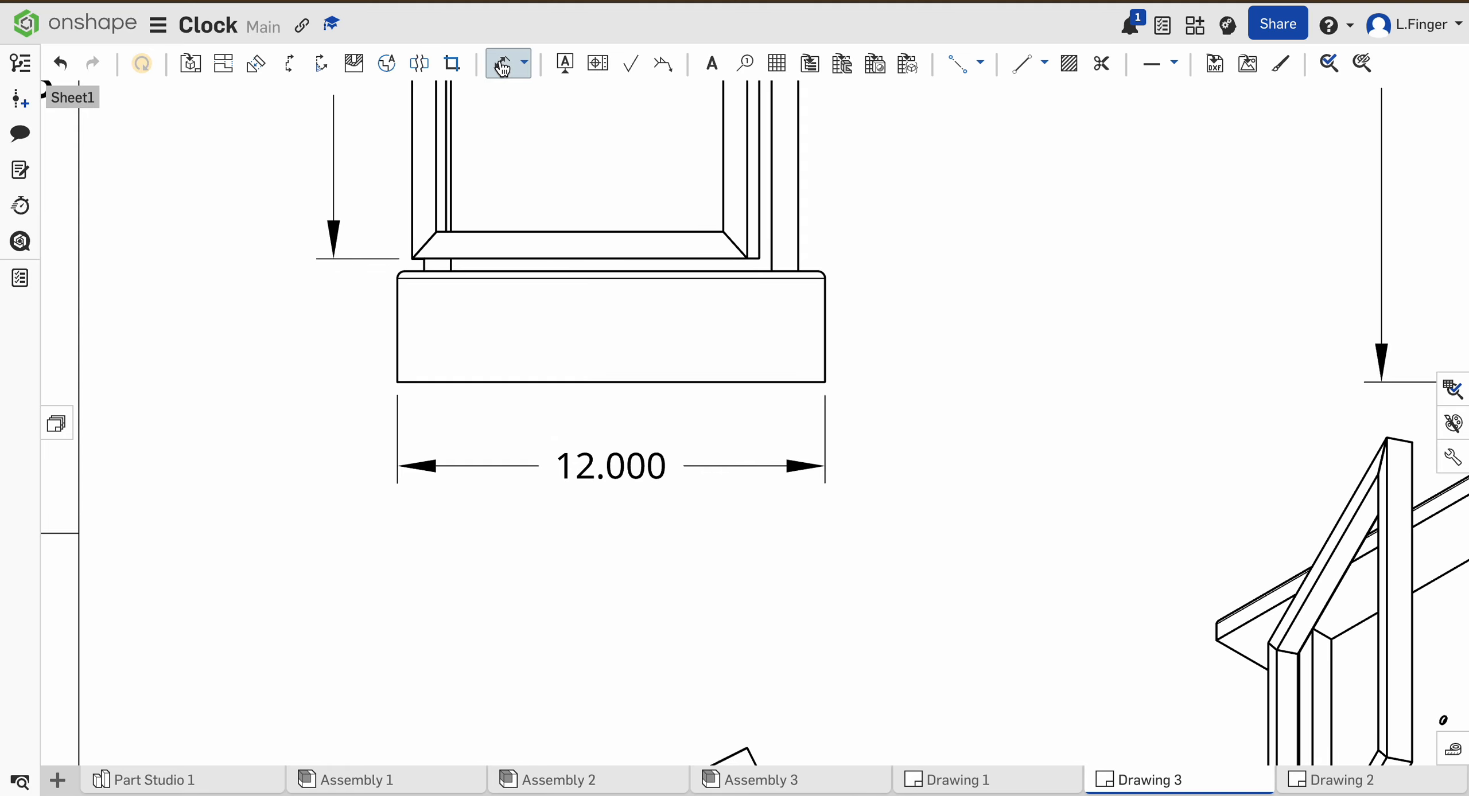
left_click(808, 273)
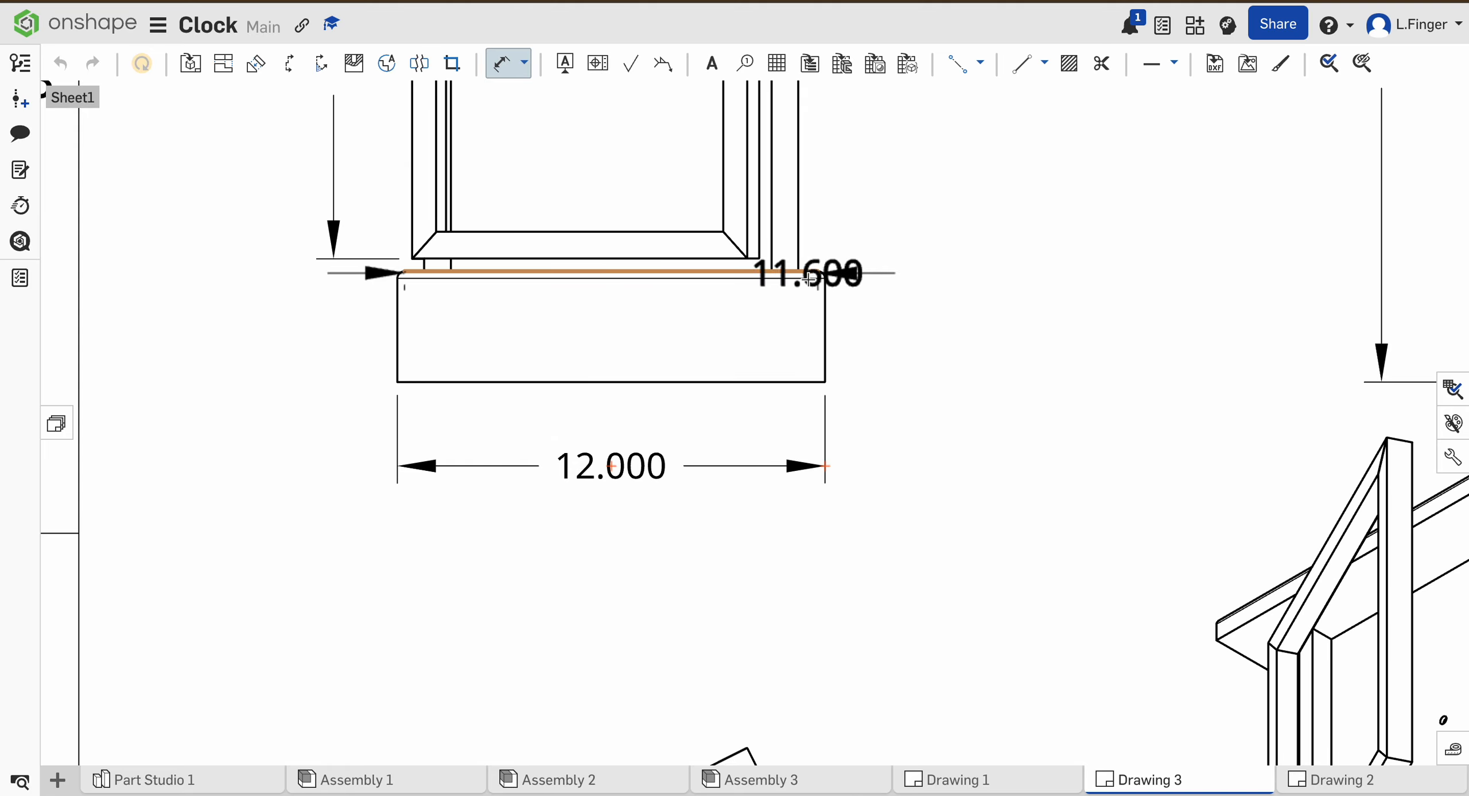
left_click(801, 381)
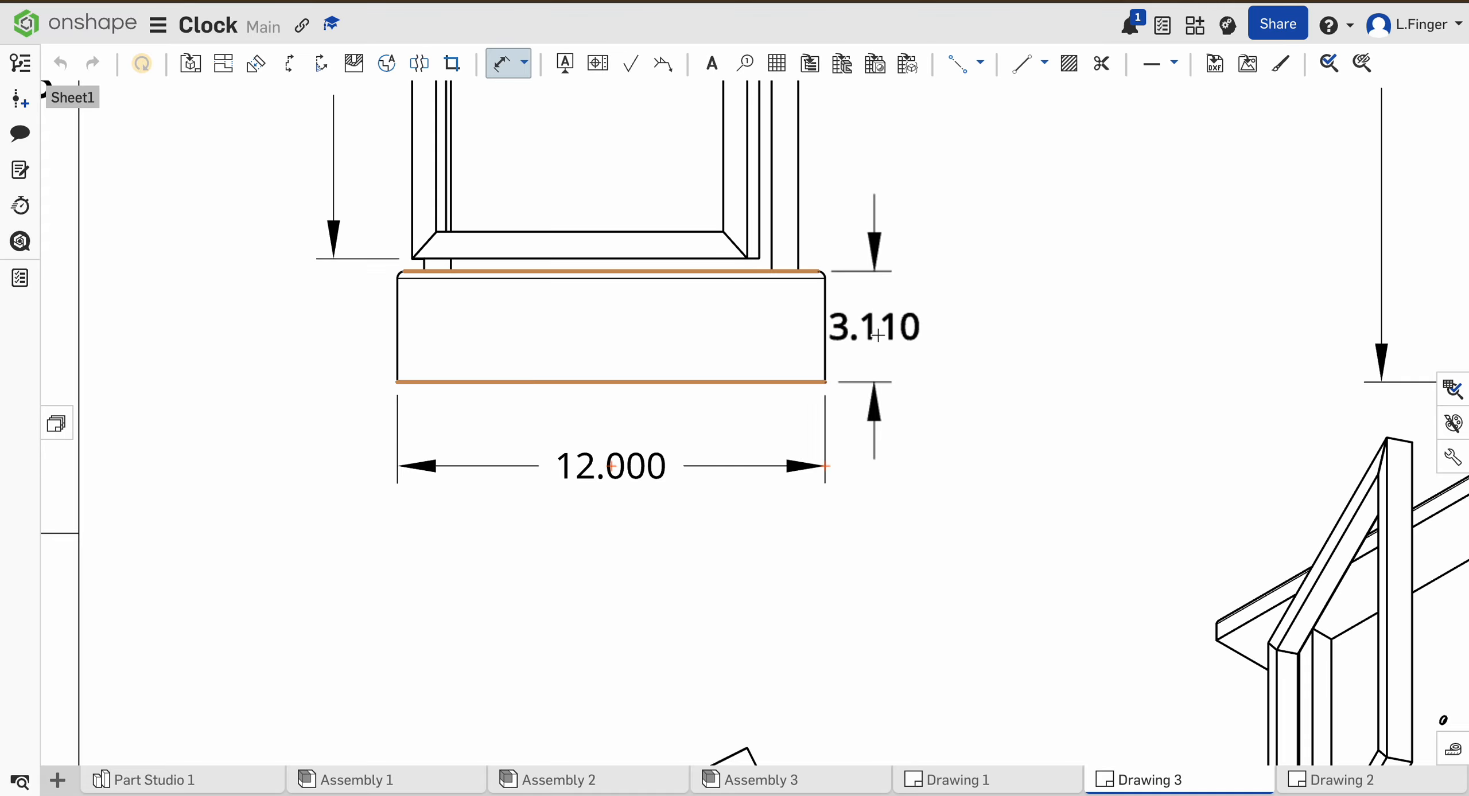
left_click(891, 327)
scroll(1044, 341, "down", 2)
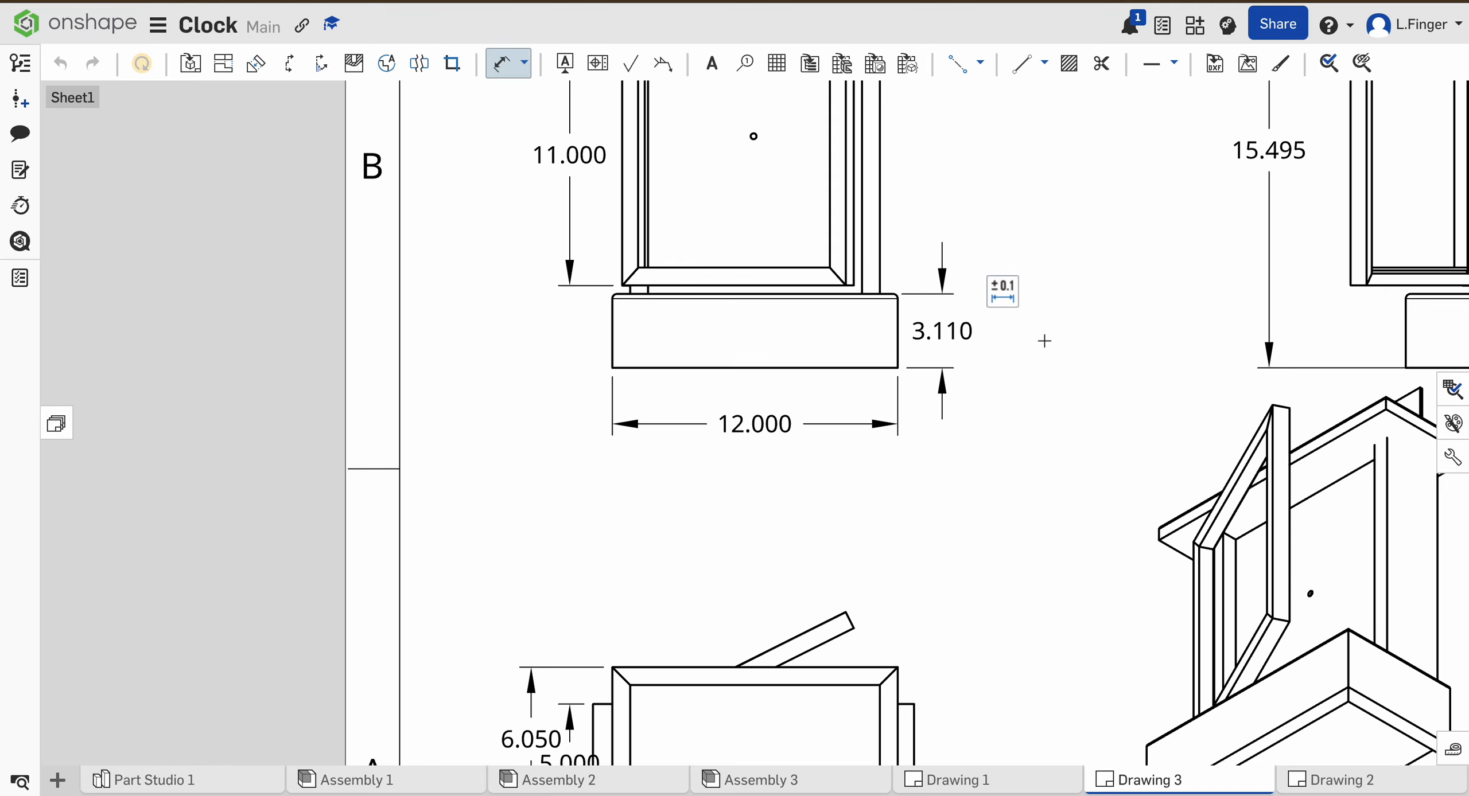
- Dimension the clock case's depth in the side view between its front and back edges, placing the dimension beyond the back
scroll(1039, 351, "down", 3)
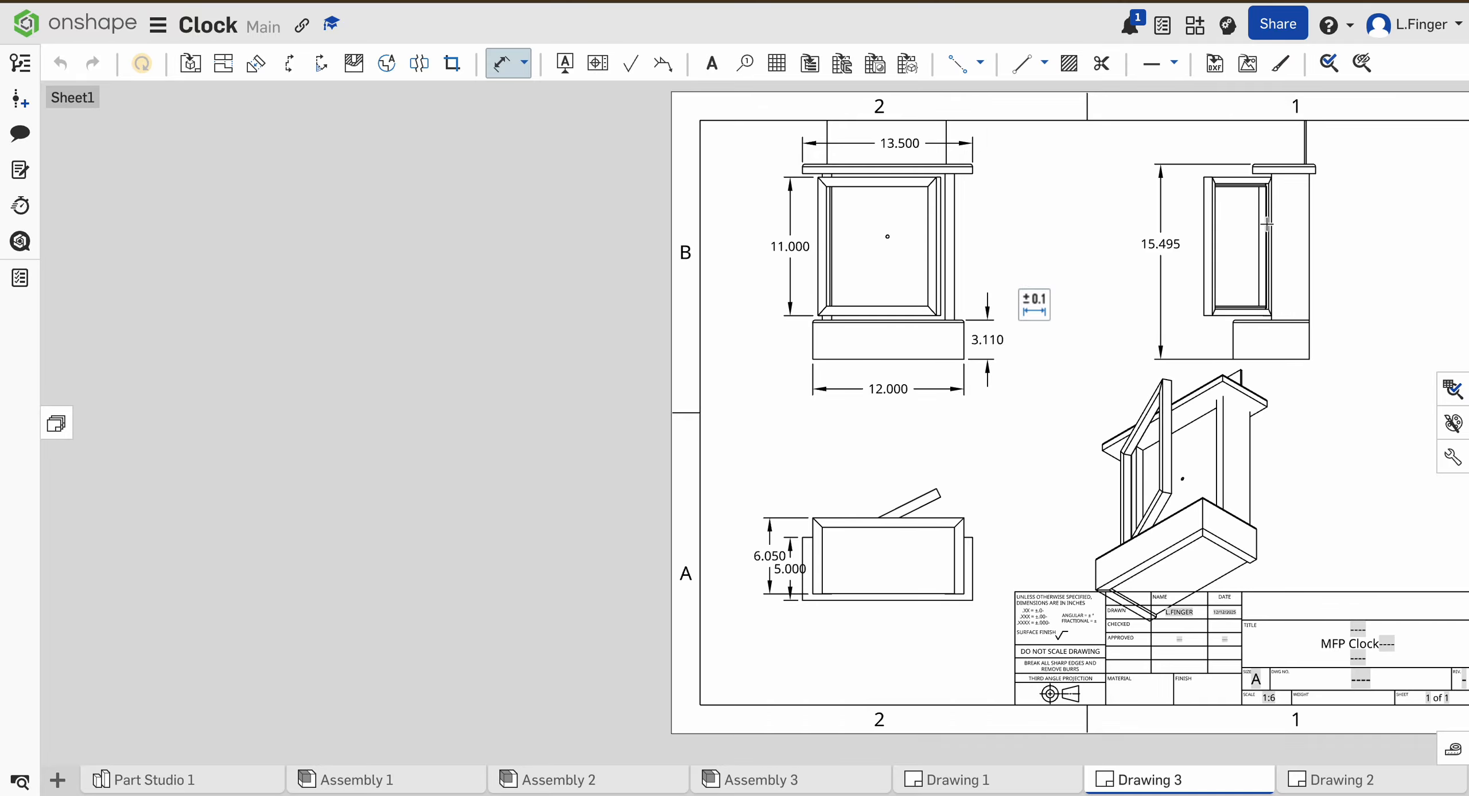
scroll(1275, 227, "up", 5)
scroll(1351, 241, "down", 6)
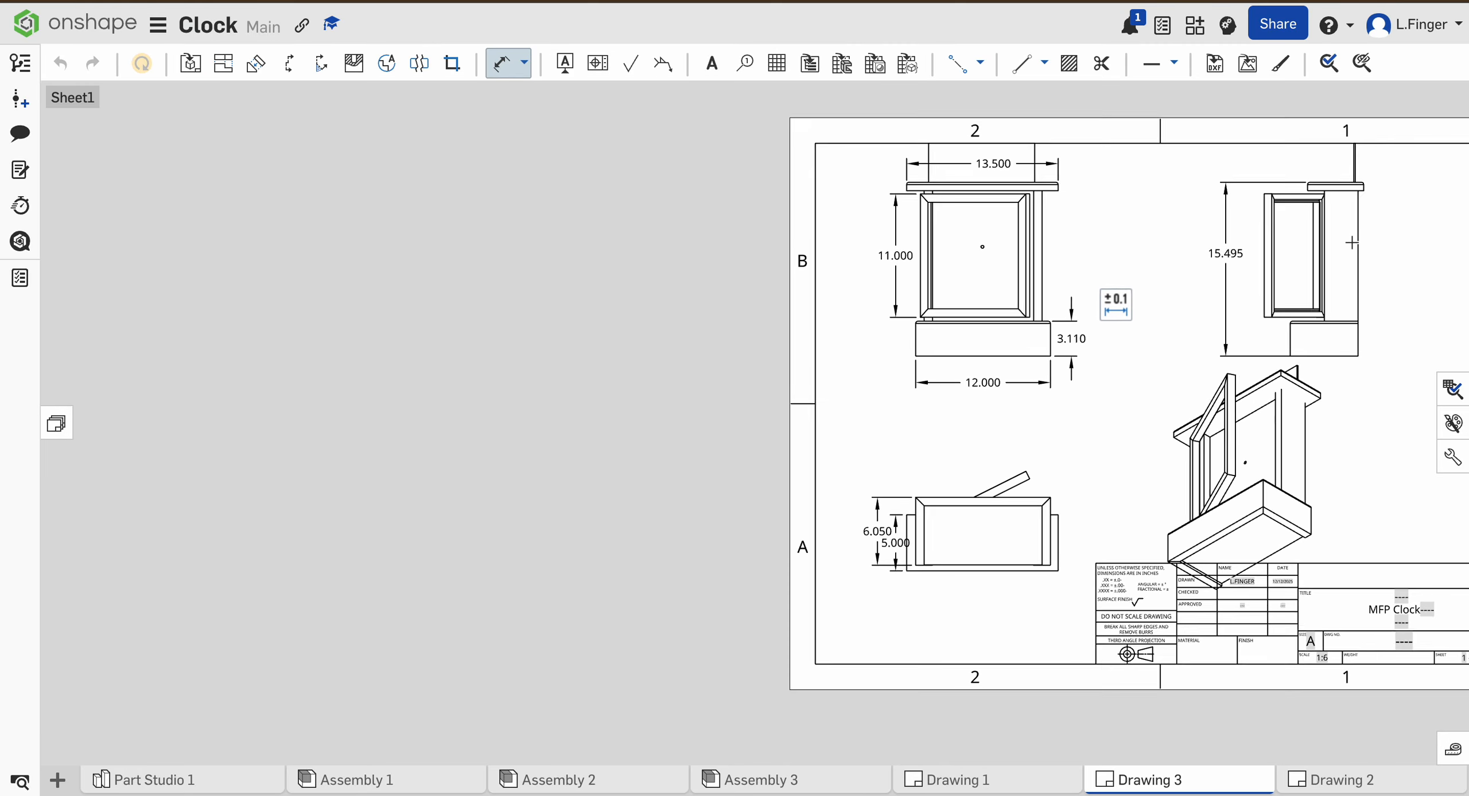
scroll(1351, 242, "up", 4)
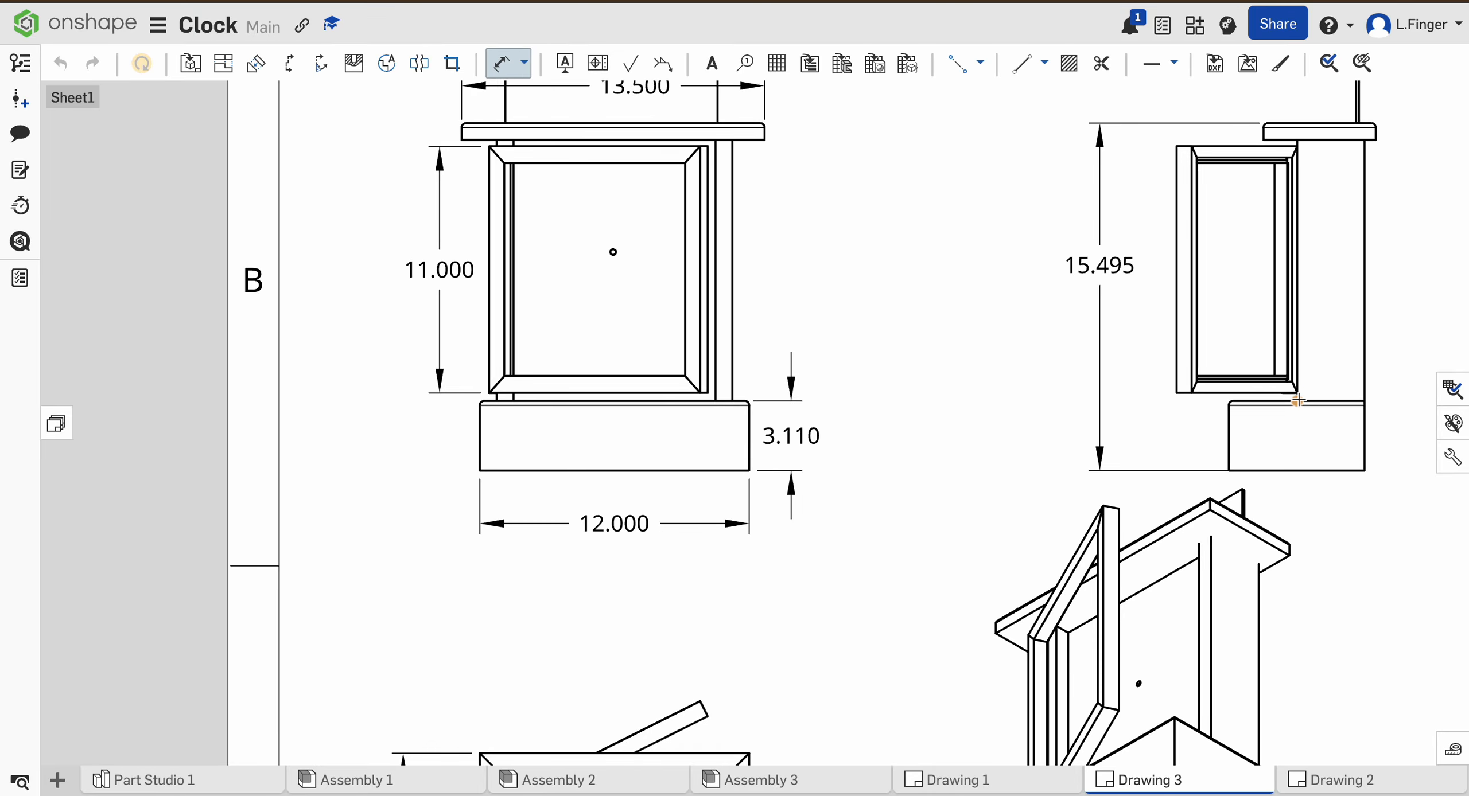
scroll(1298, 400, "up", 4)
scroll(1298, 401, "up", 4)
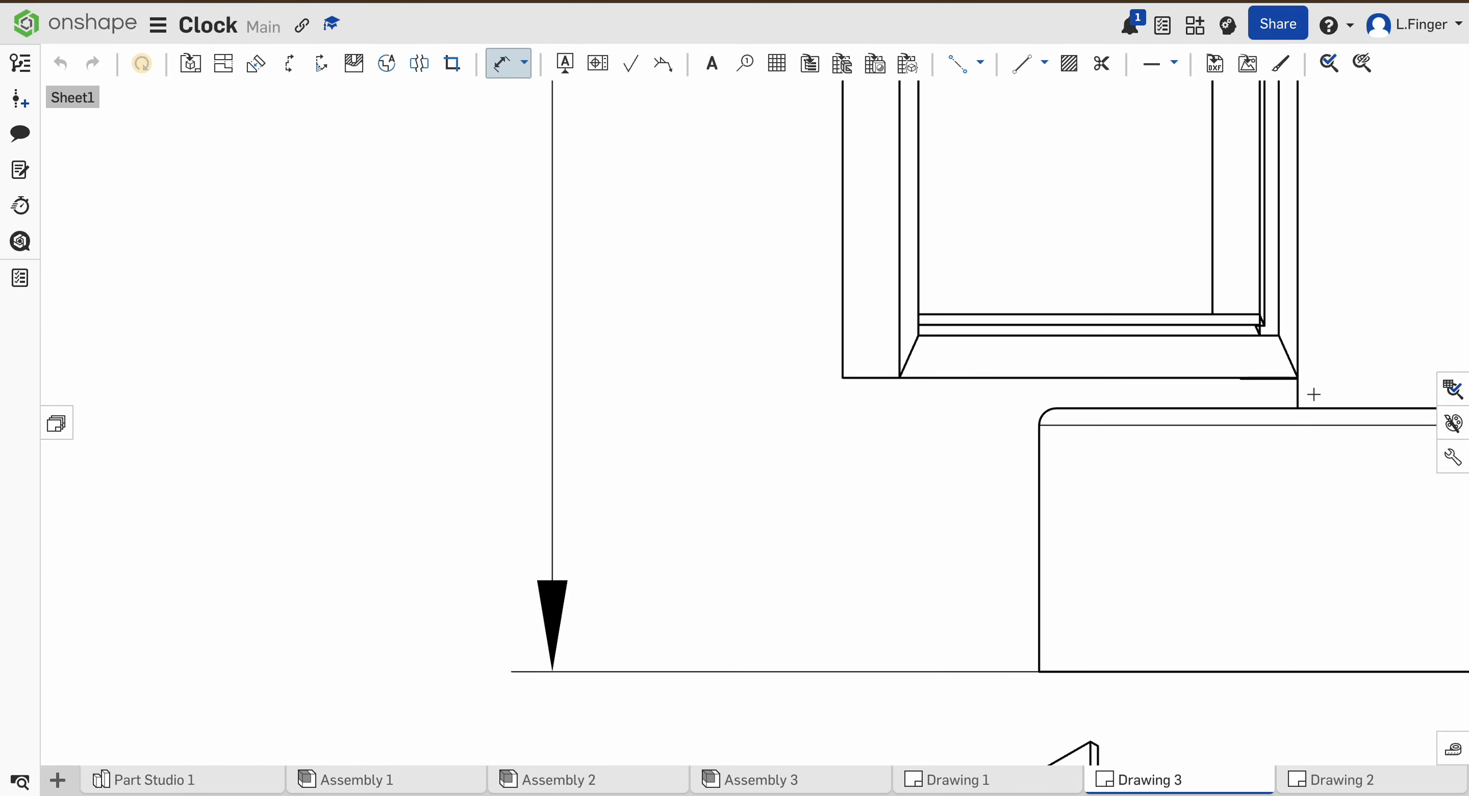
left_click(1299, 395)
scroll(1299, 395, "down", 6)
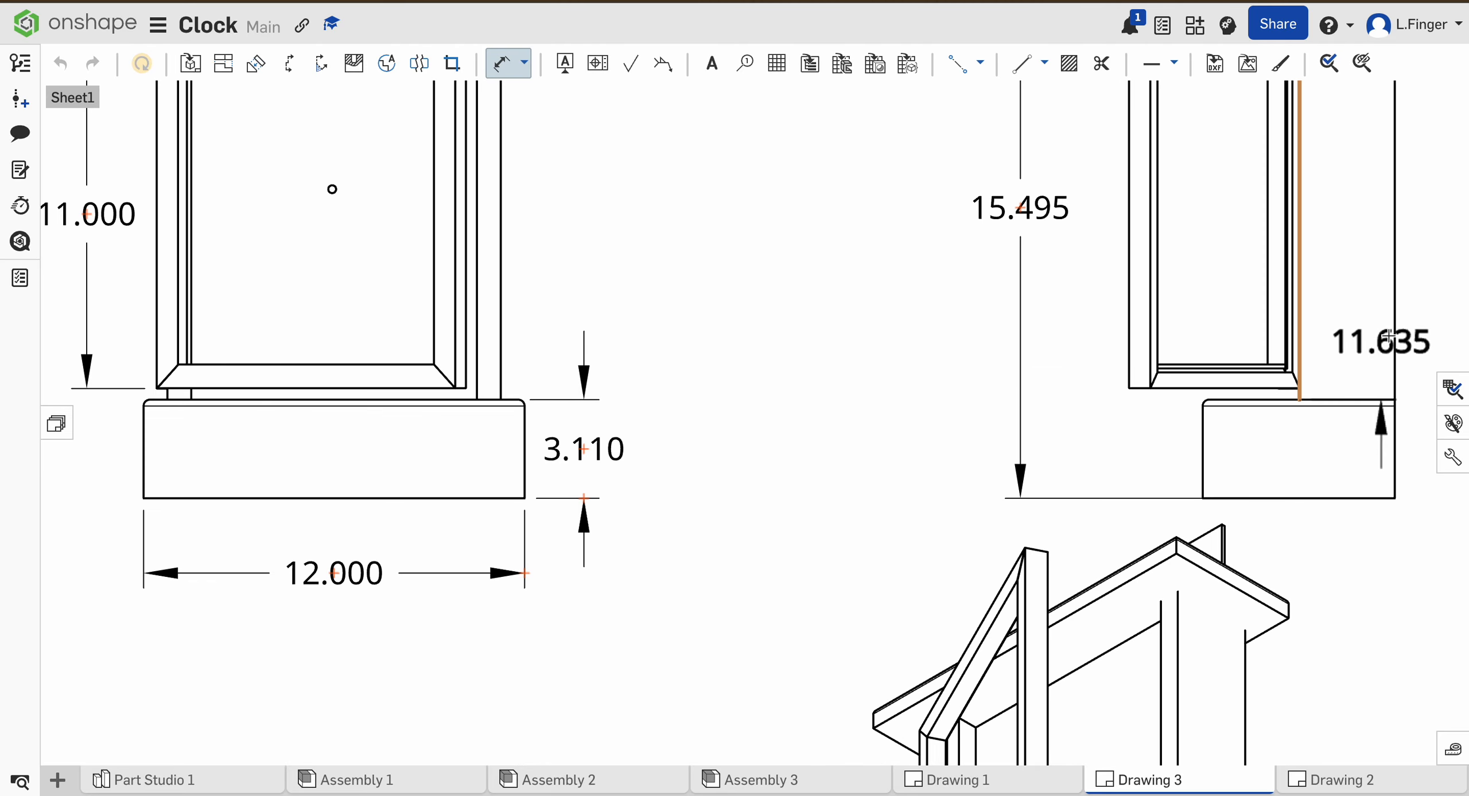
left_click(1395, 326)
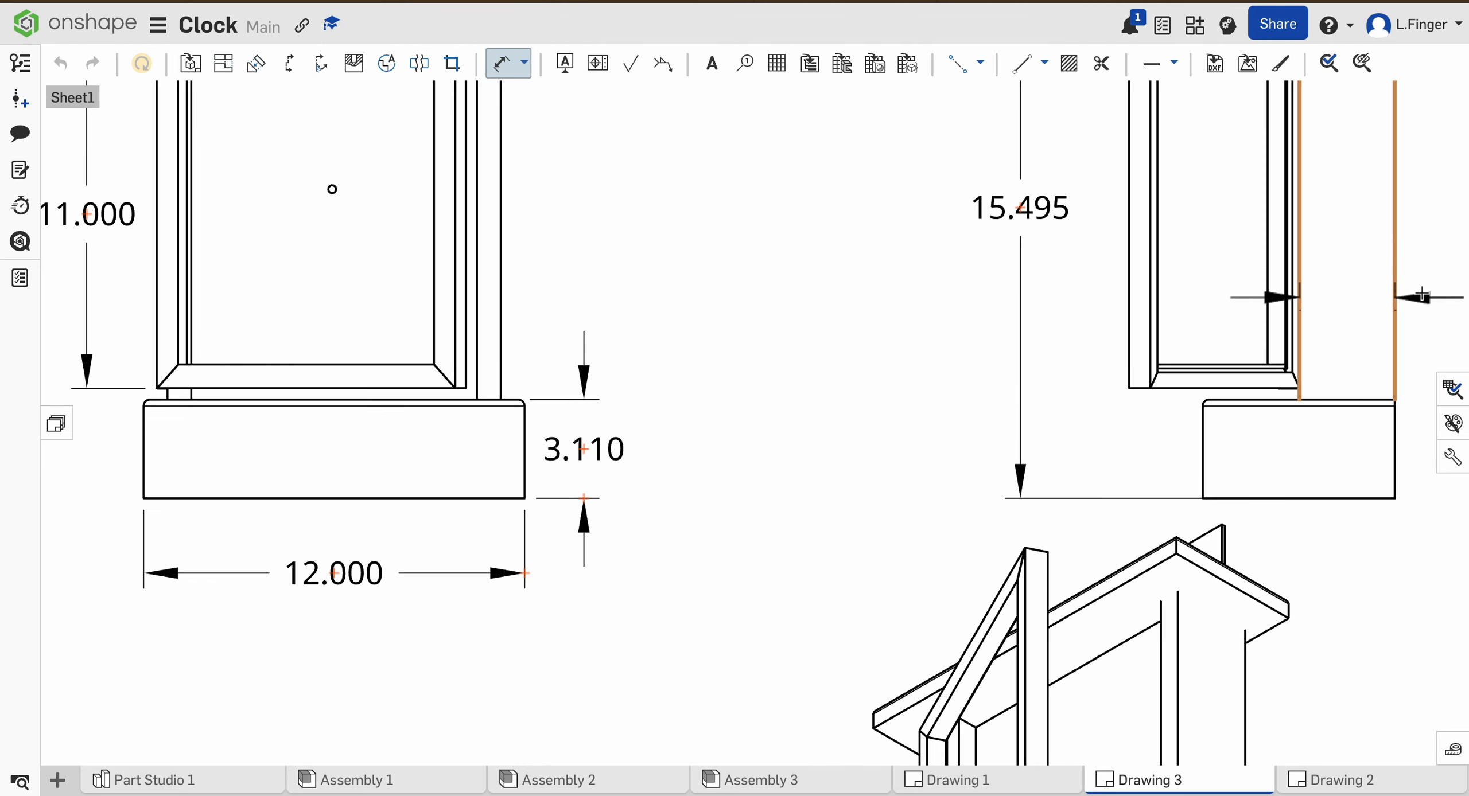
scroll(1426, 249, "down", 5)
left_click(1434, 239)
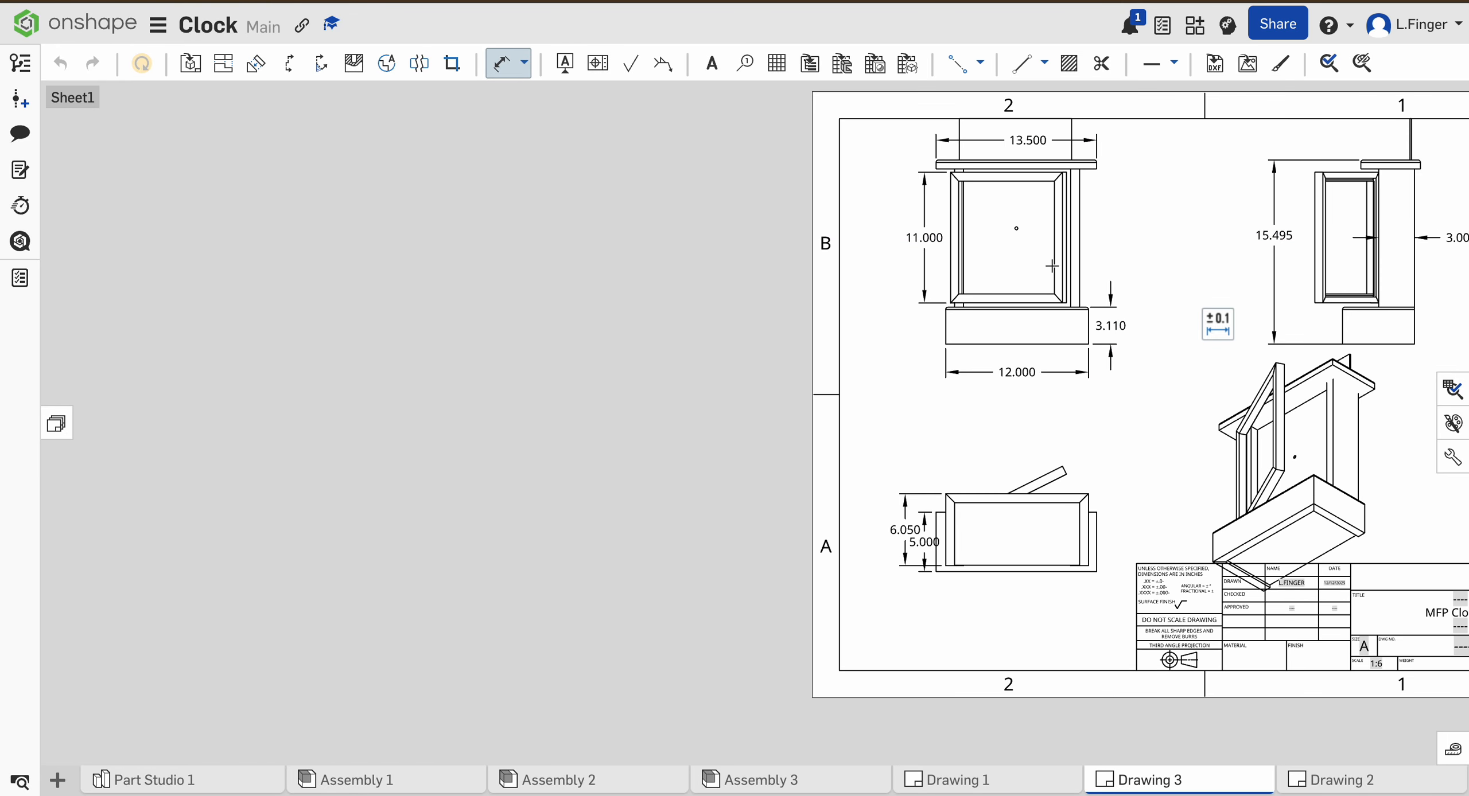
scroll(1252, 228, "down", 4)
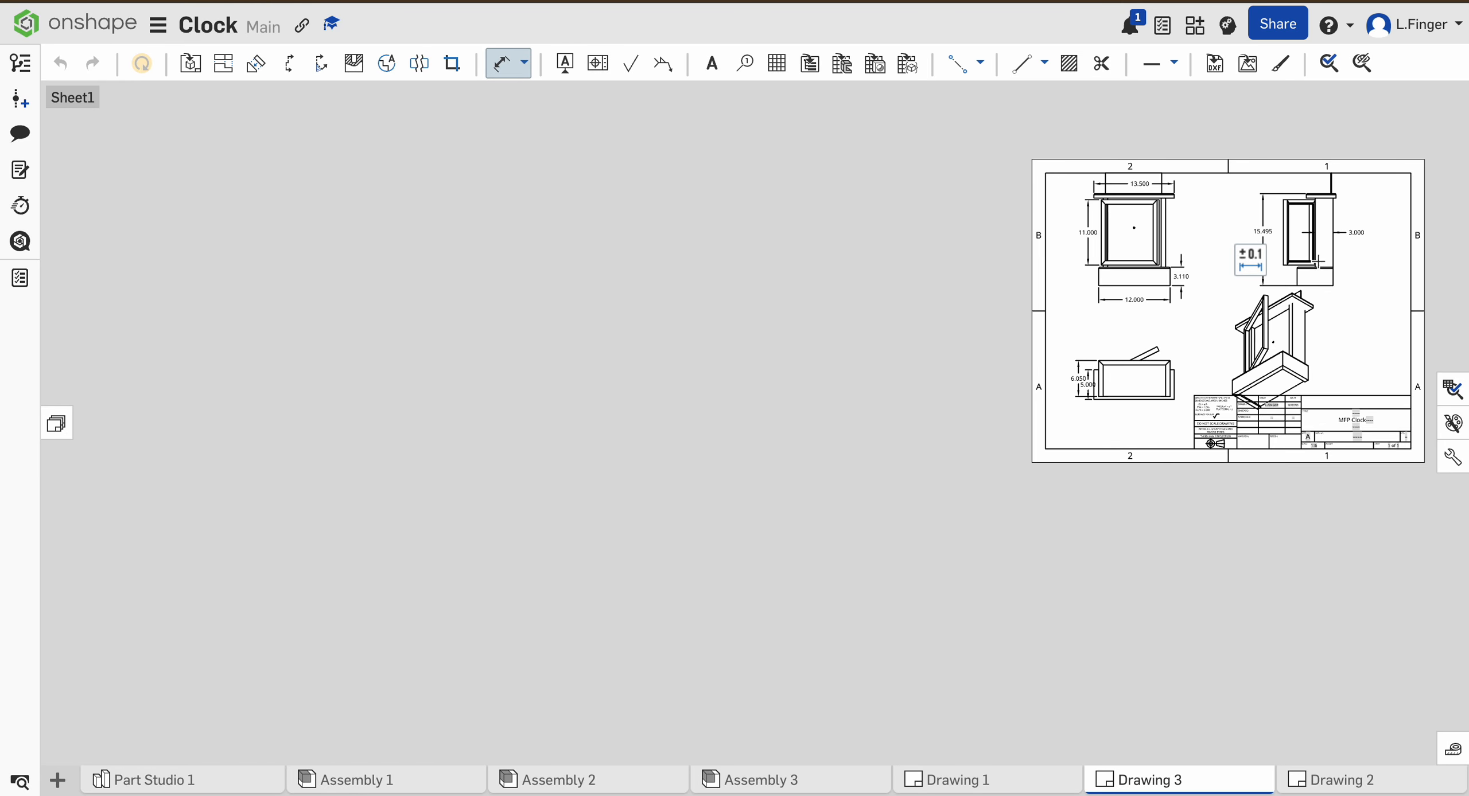
scroll(1274, 248, "up", 6)
scroll(1351, 267, "down", 5)
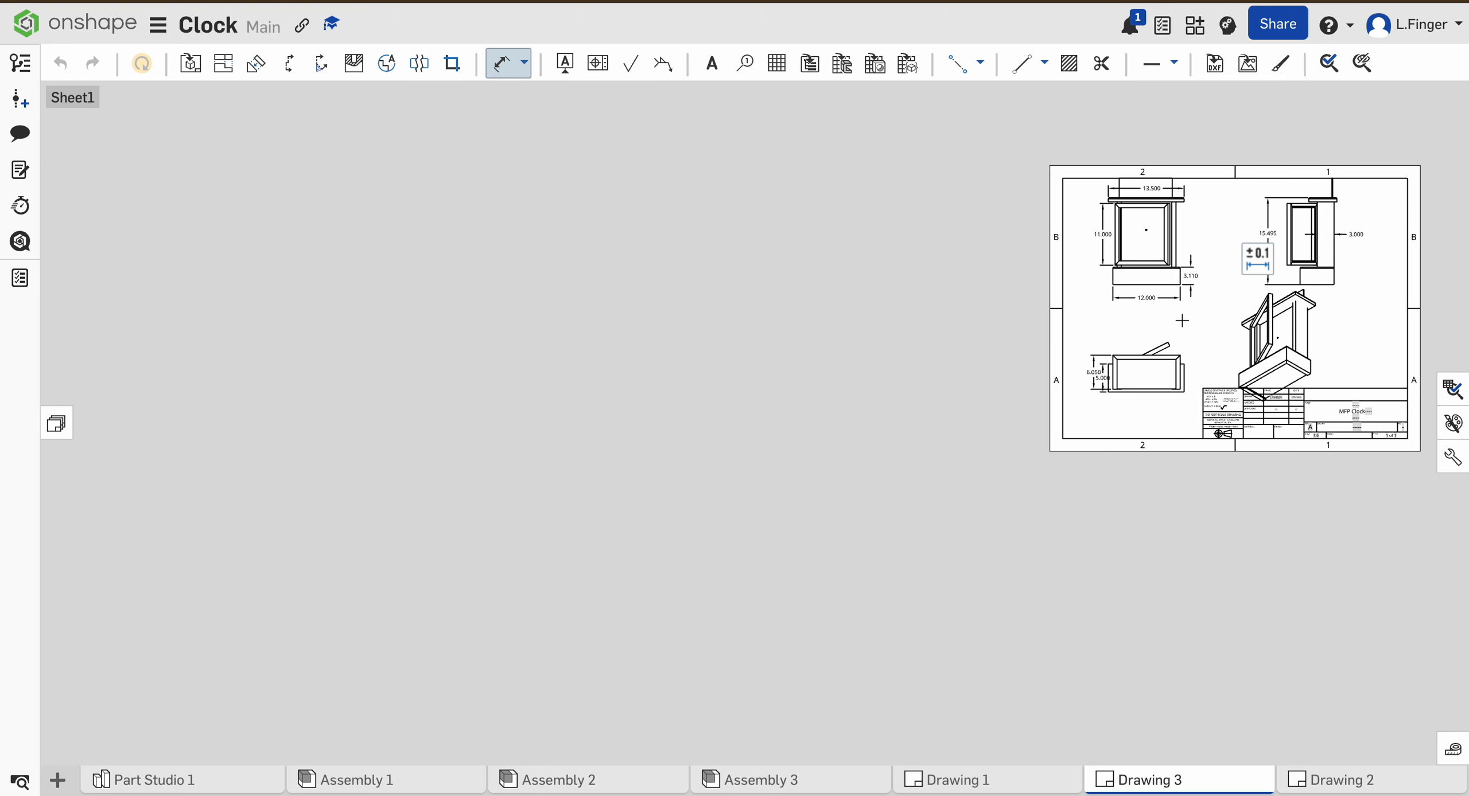
scroll(1297, 356, "up", 2)
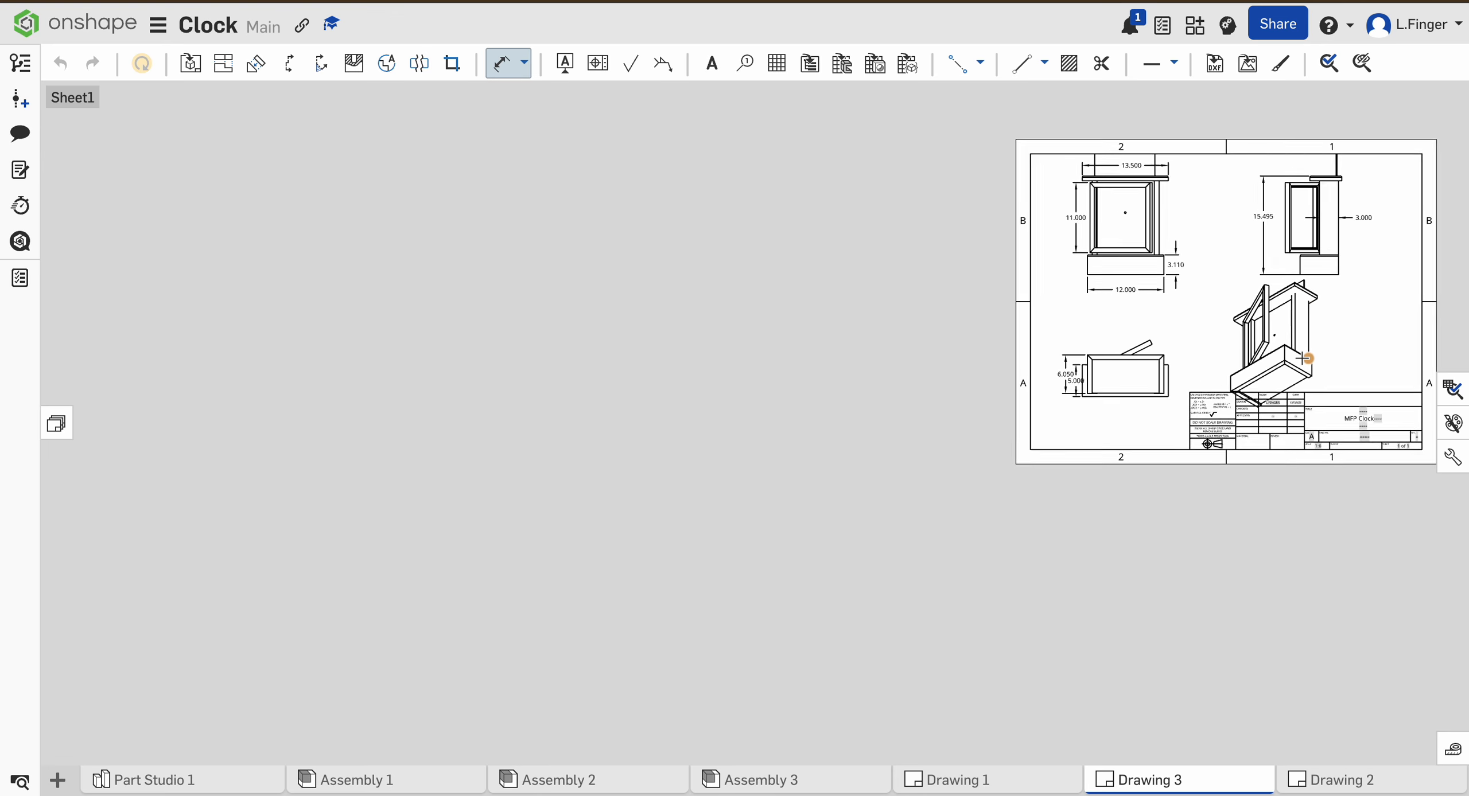
scroll(1210, 255, "up", 1)
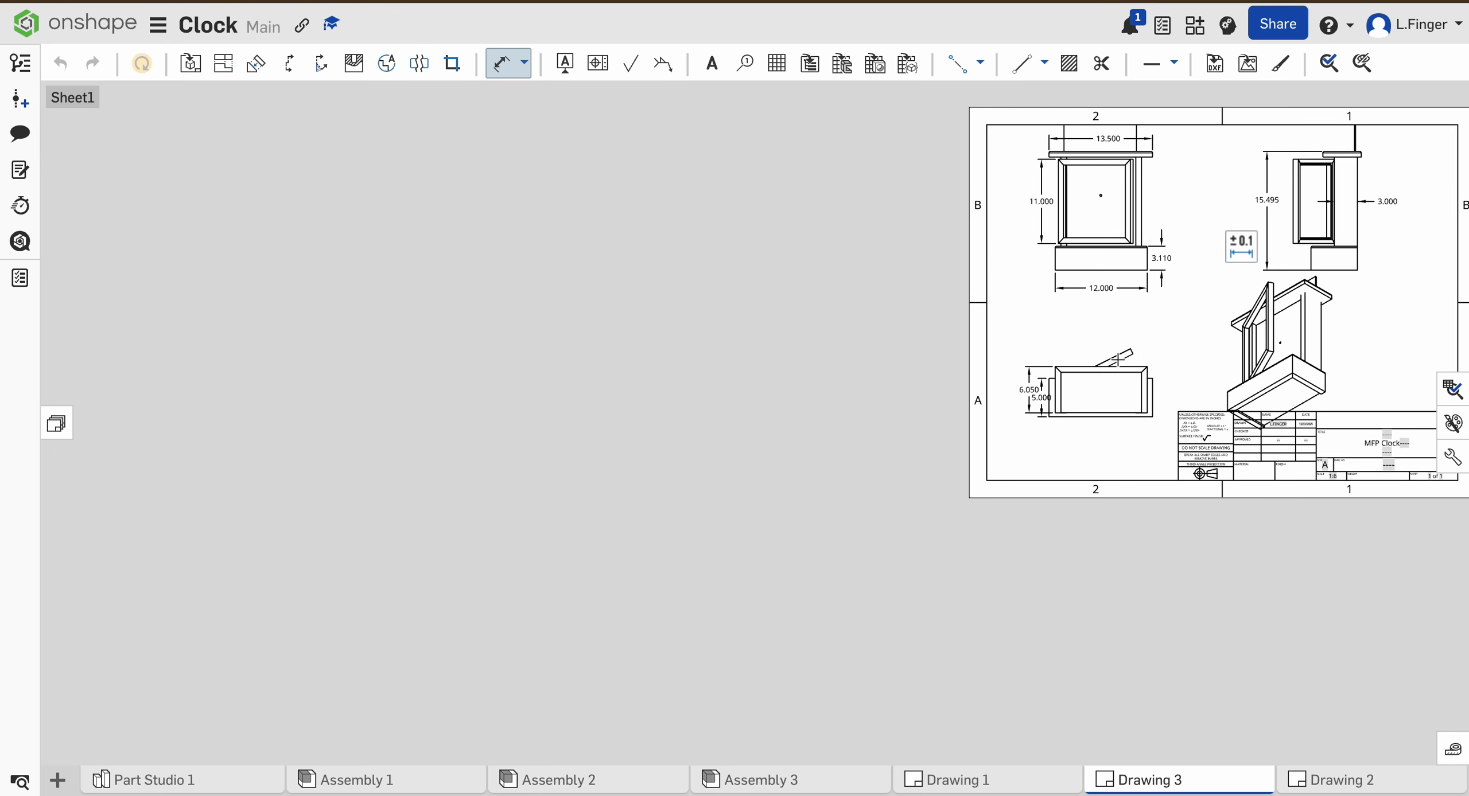
- Open the export settings for Drawing 3 and set the file name to the drafter's surname followed by "MFP Clock"
mouse_move(1160, 781)
right_click(1150, 787)
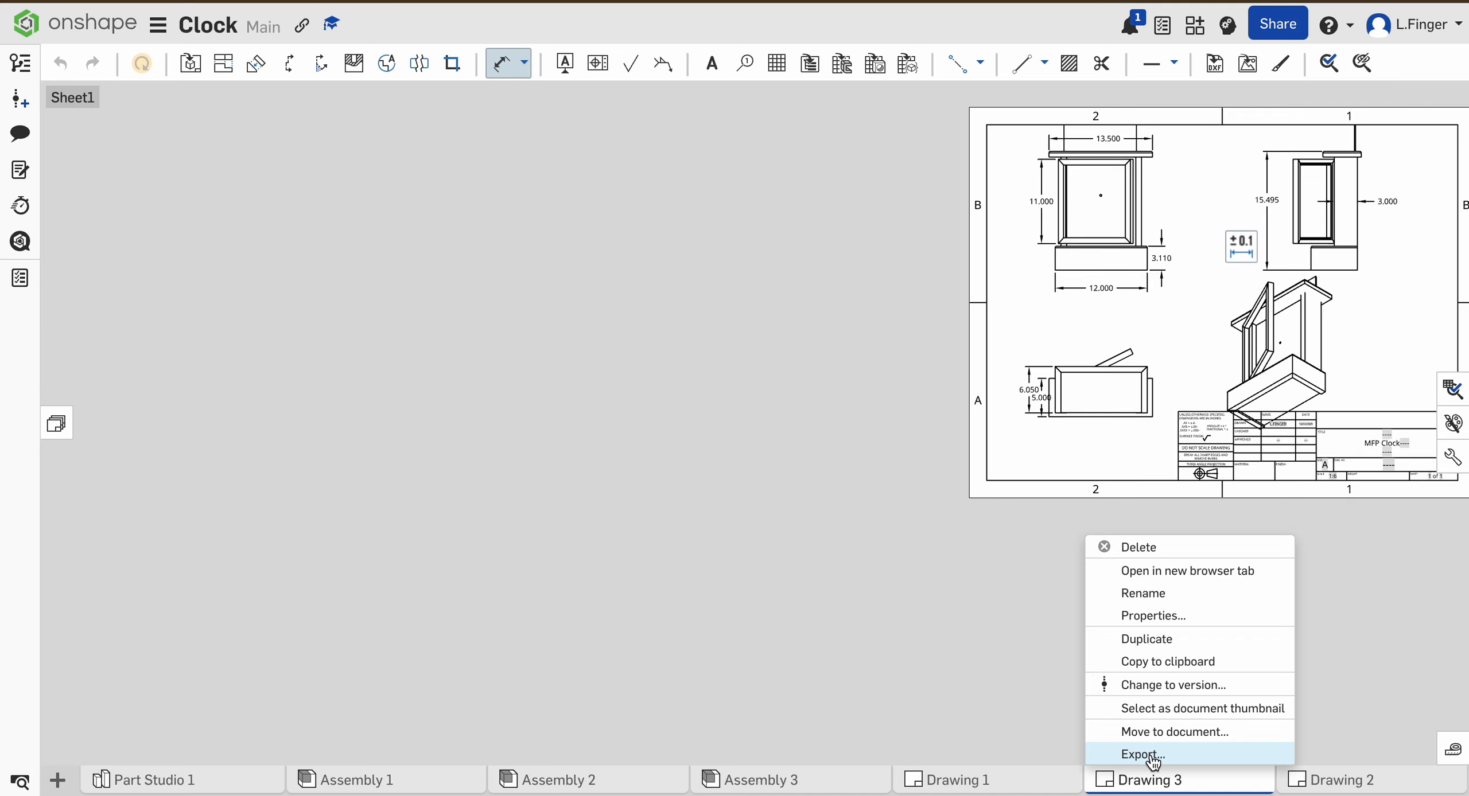
left_click(1150, 755)
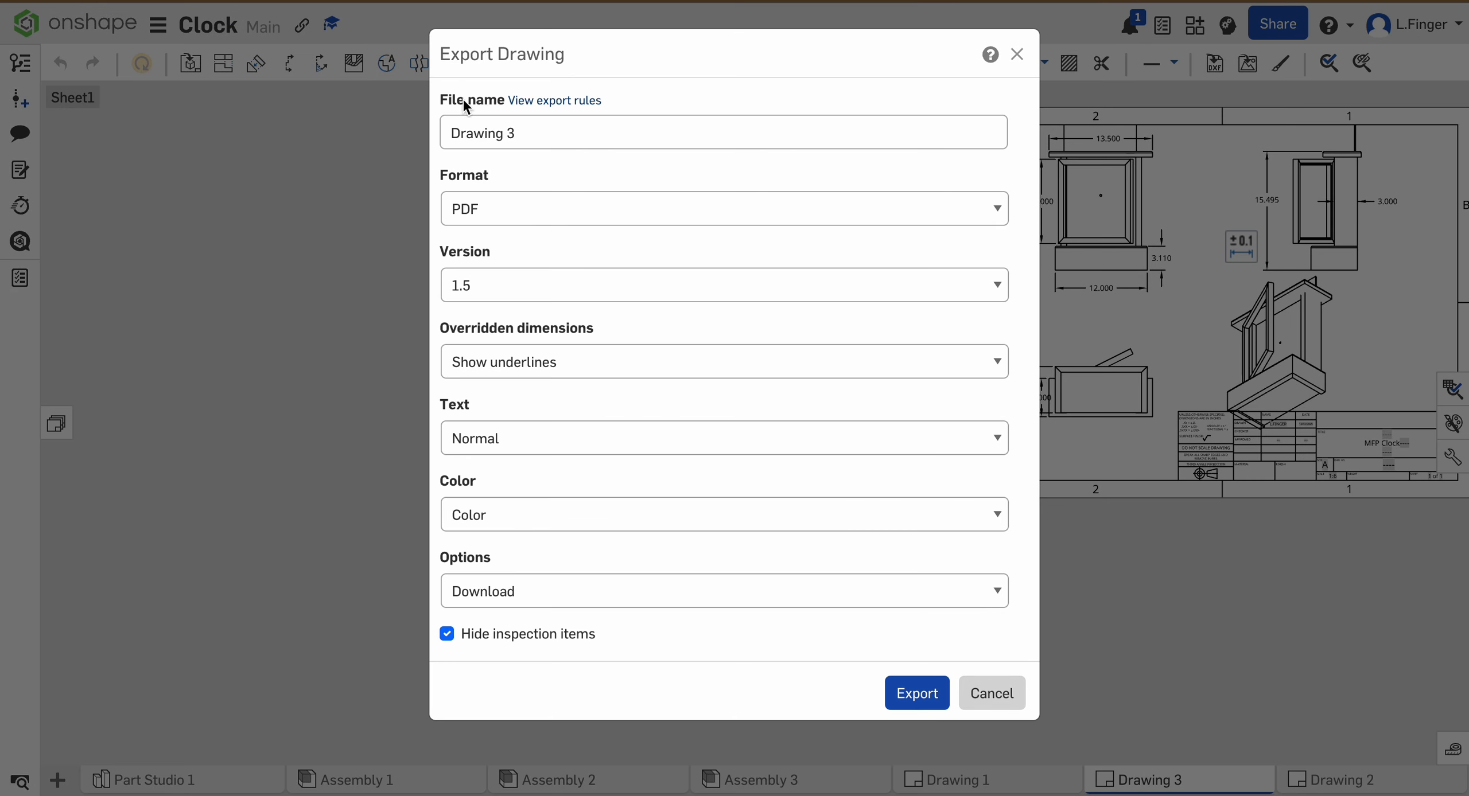
triple_click(511, 131)
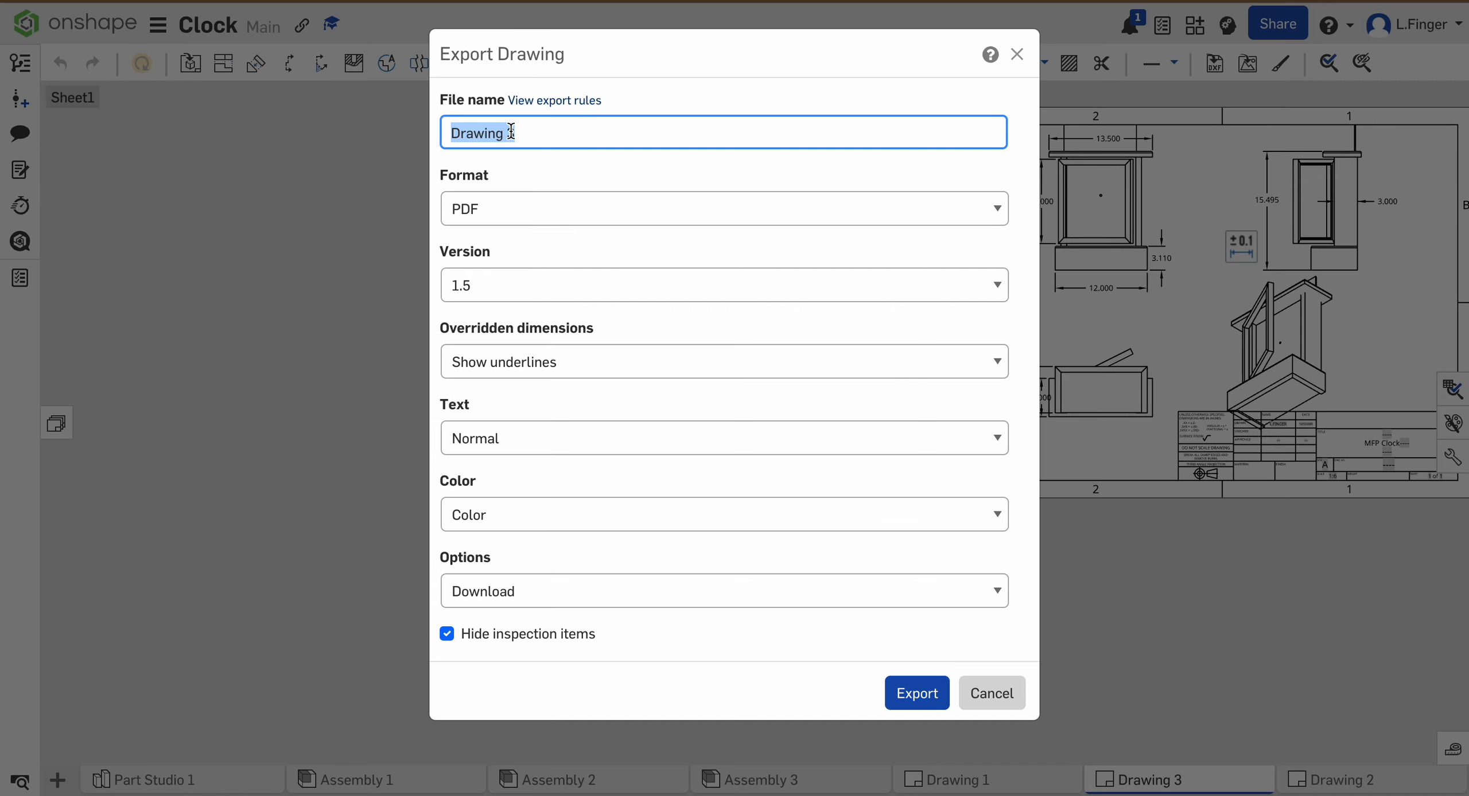
type("Finger MFP Clock")
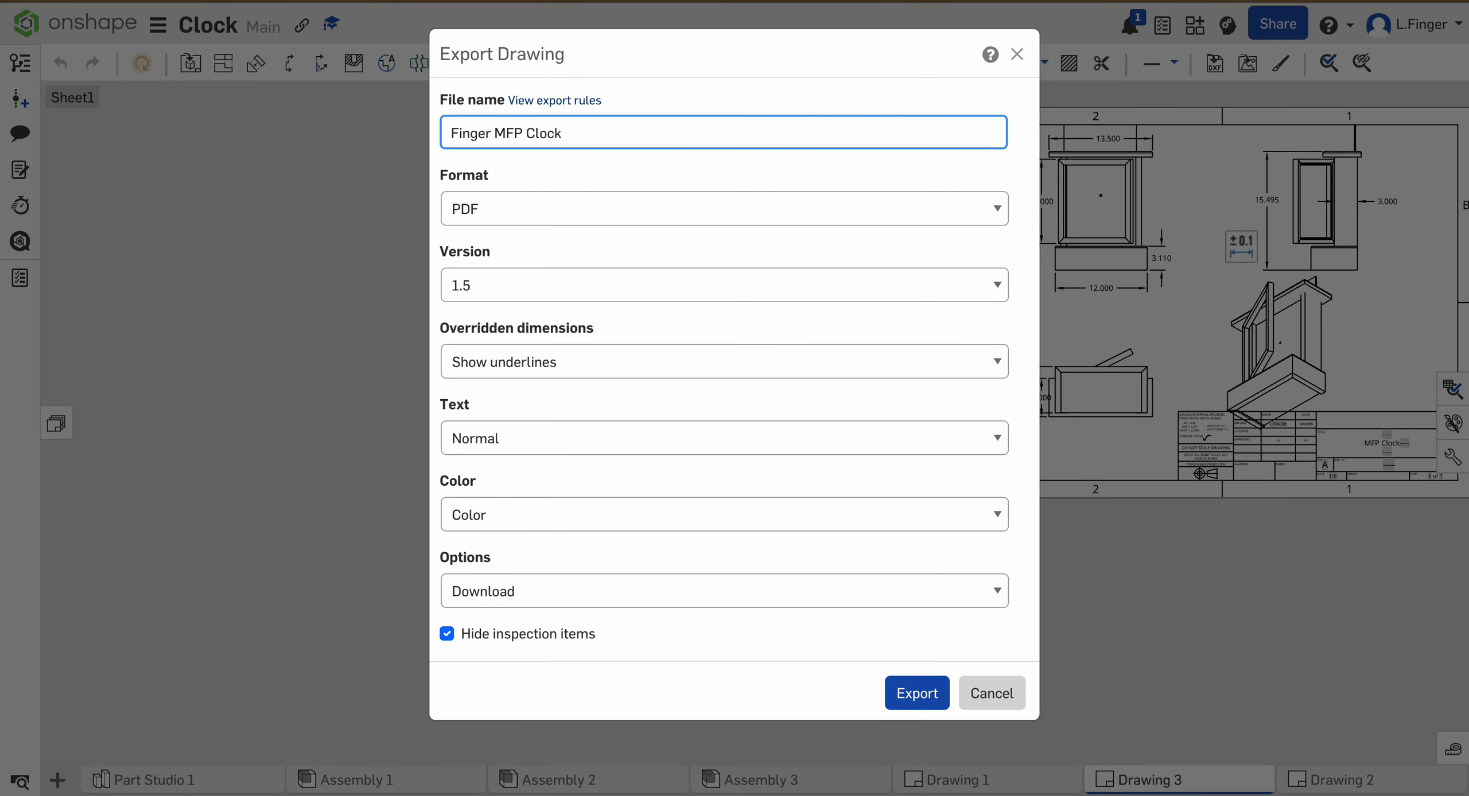
- Try SVG as the export format and switch the format back to PDF
left_click(480, 221)
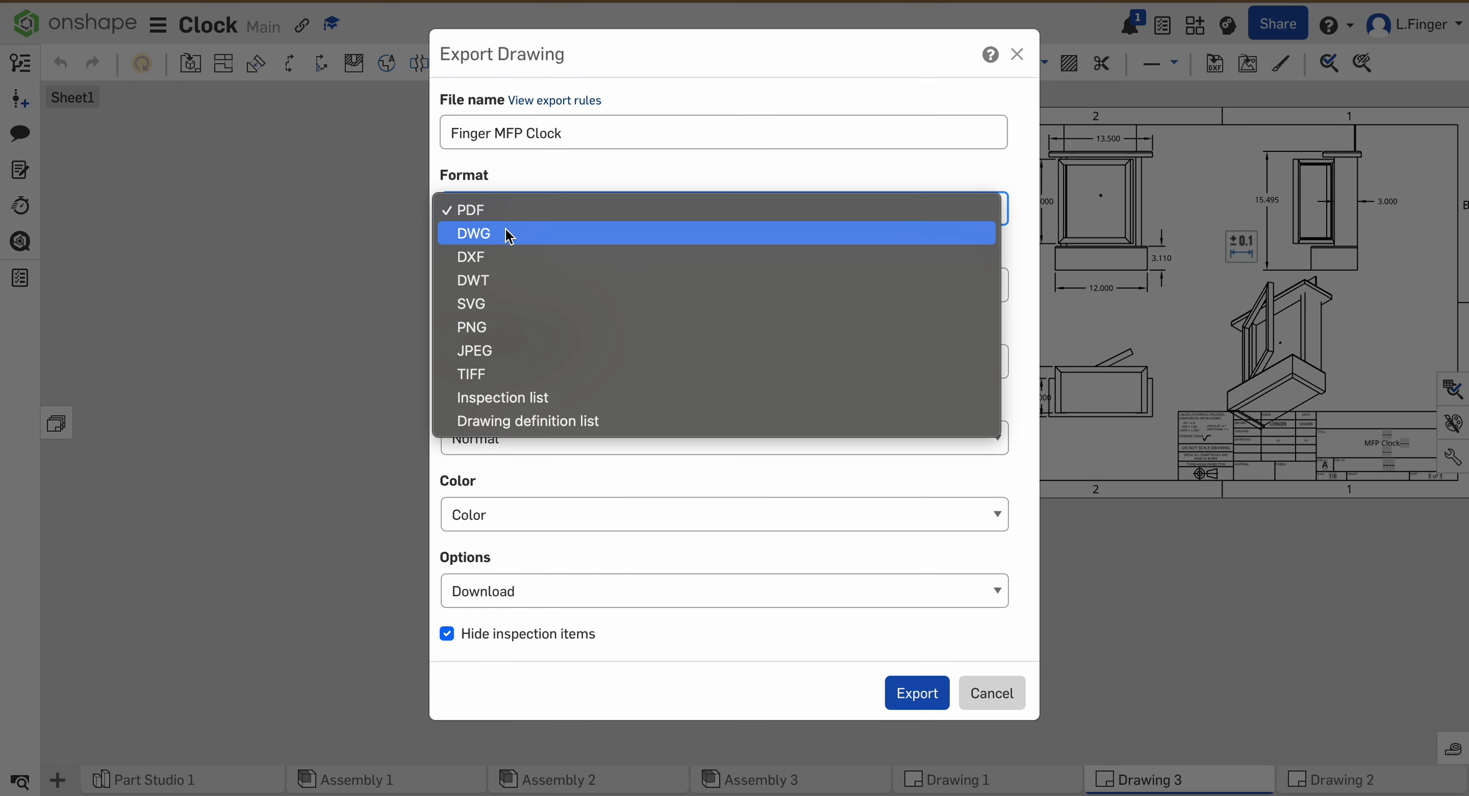
left_click(485, 306)
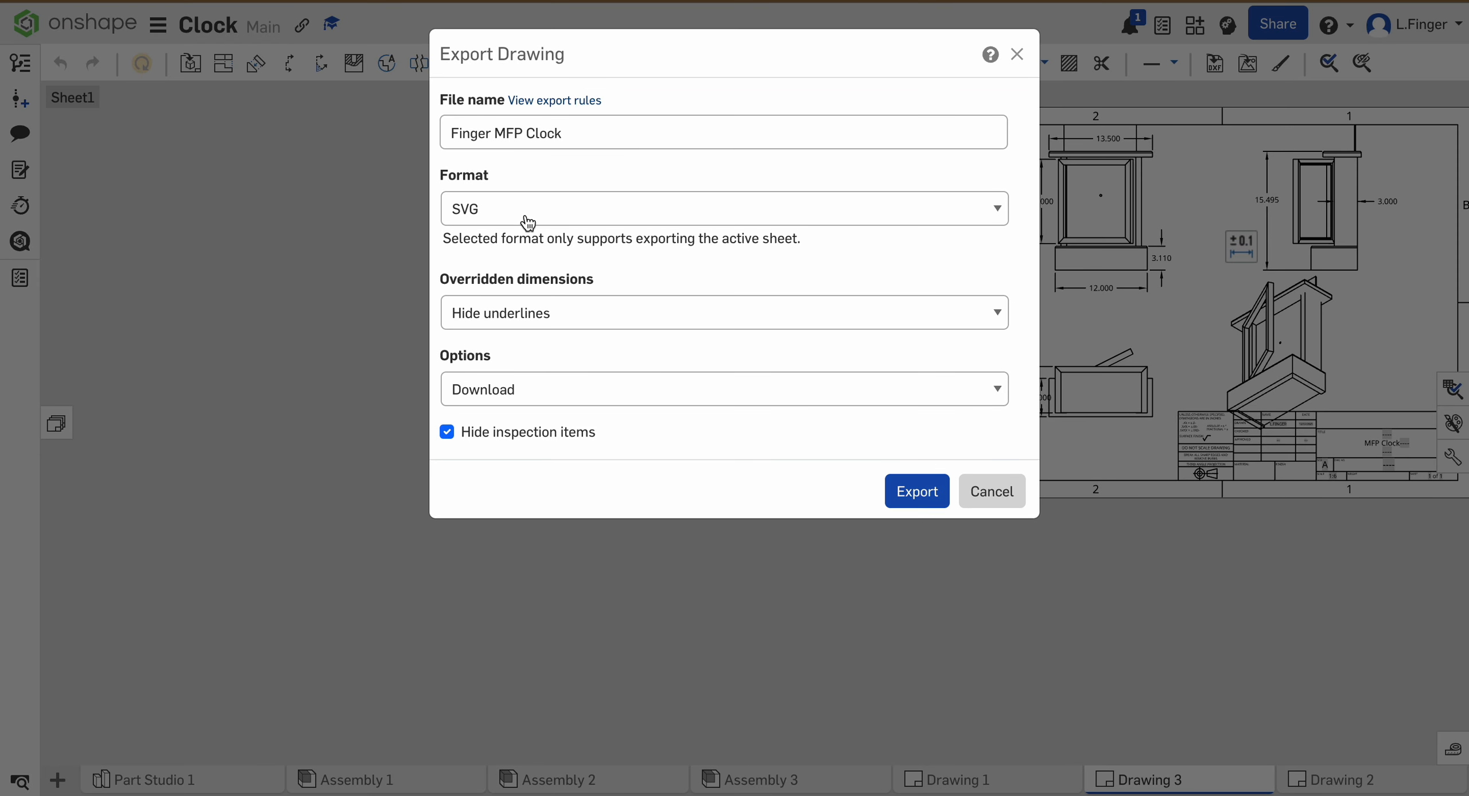
left_click(526, 218)
left_click(496, 119)
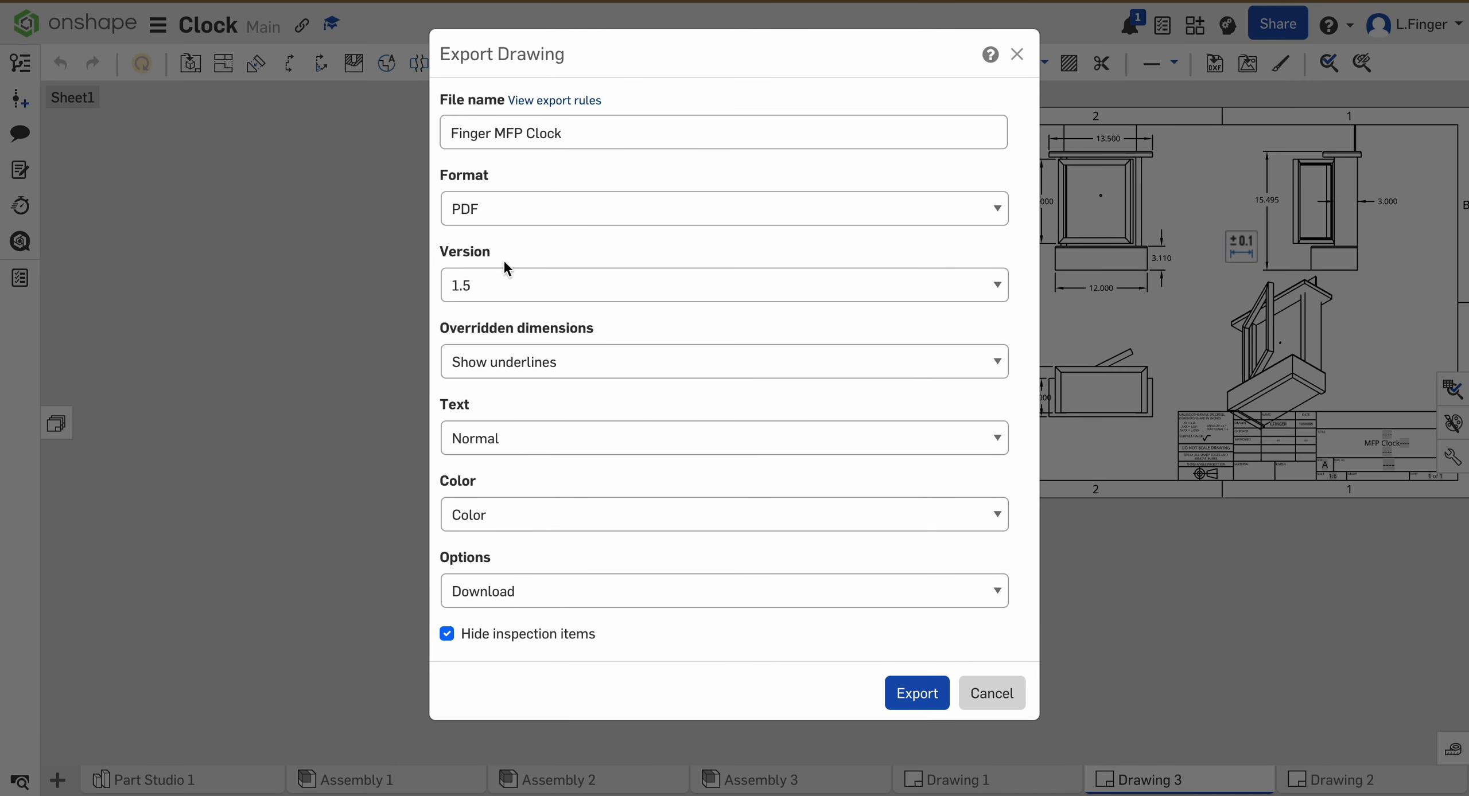
- Export the drawing as a color PDF, version 1.5, with inspection items hidden, and open the downloaded file
left_click(912, 695)
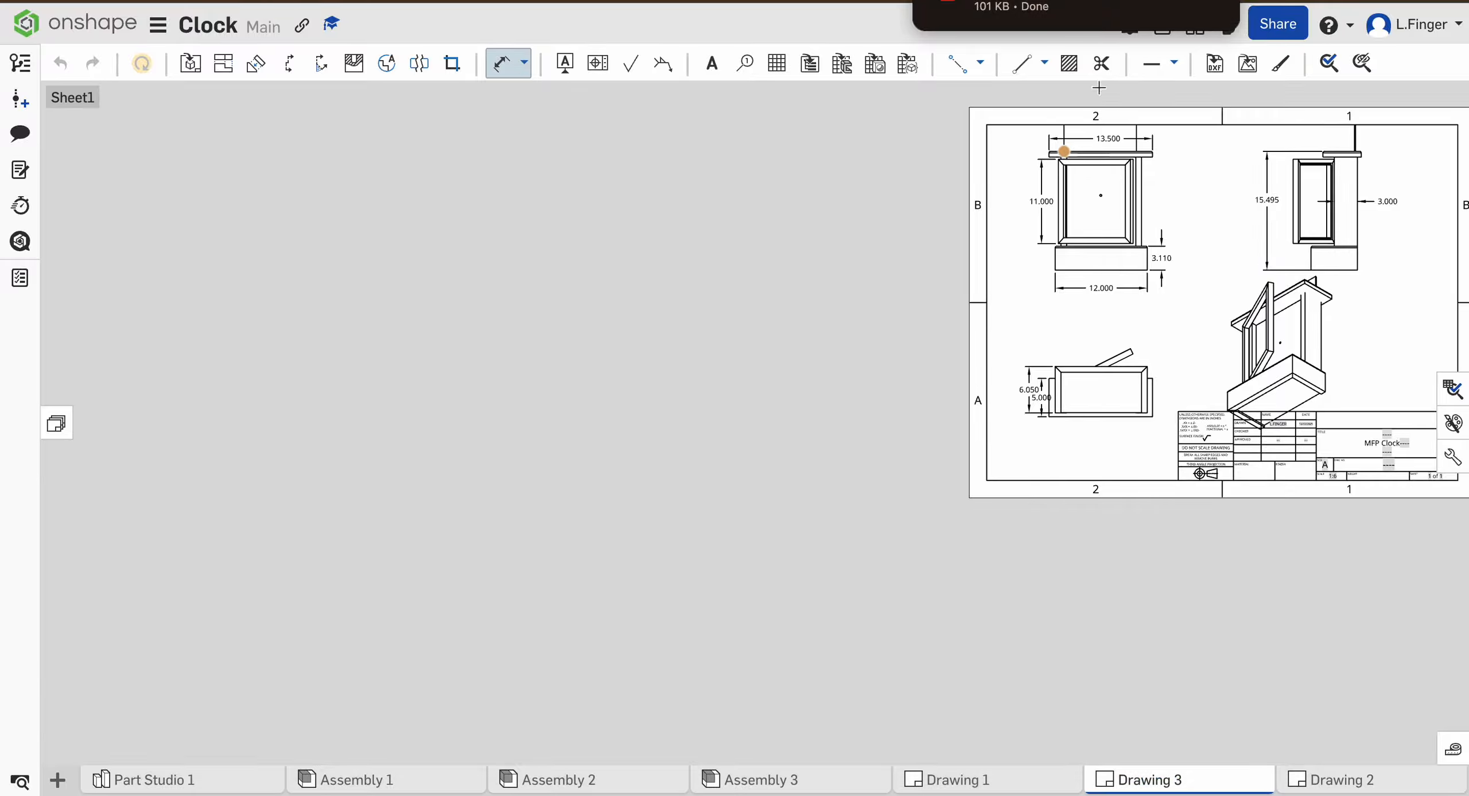
left_click(1040, 11)
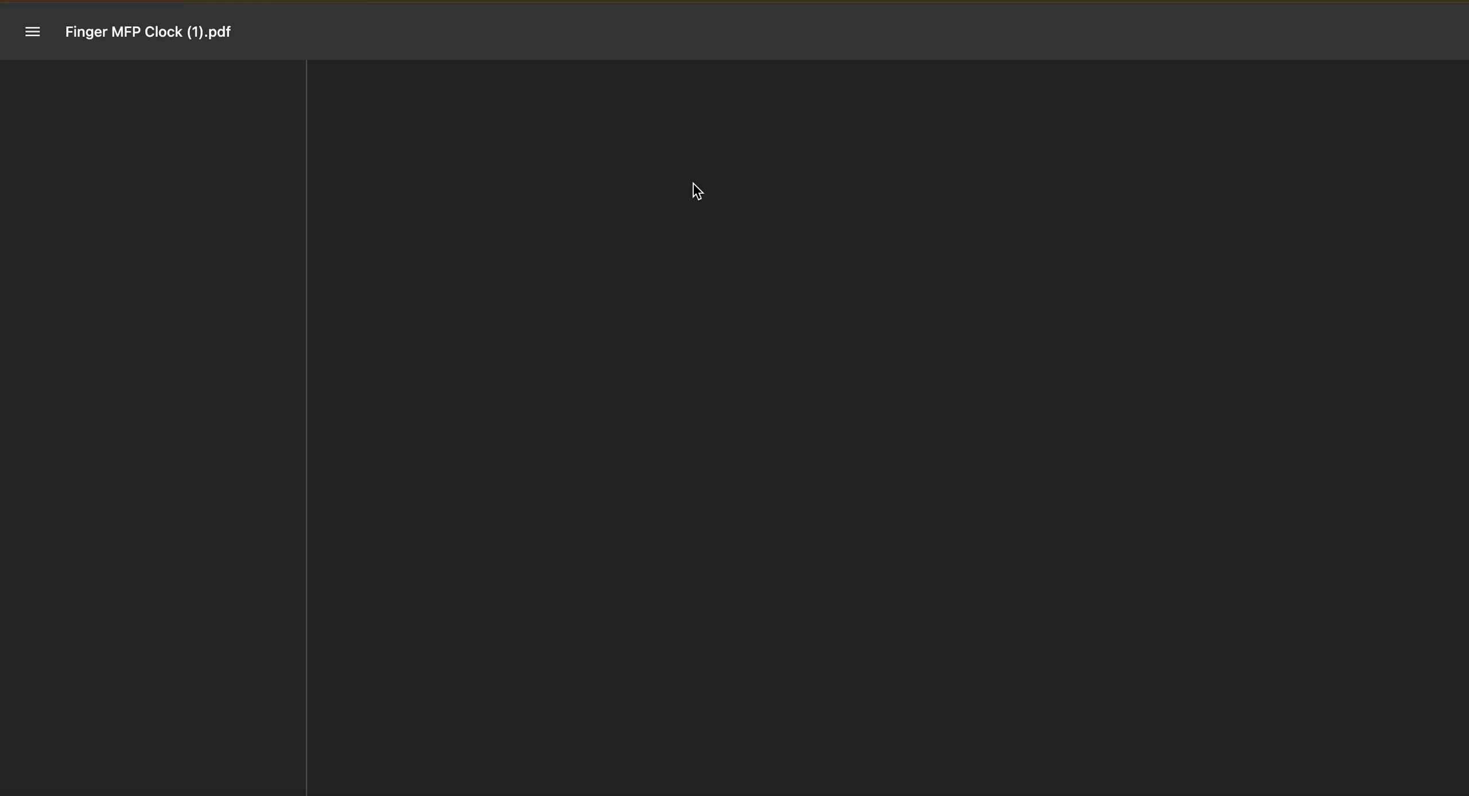
- Examine the exported PDF, checking the projected views, the overall dimensions and the title block entries
scroll(663, 310, "down", 2)
scroll(664, 309, "down", 2)
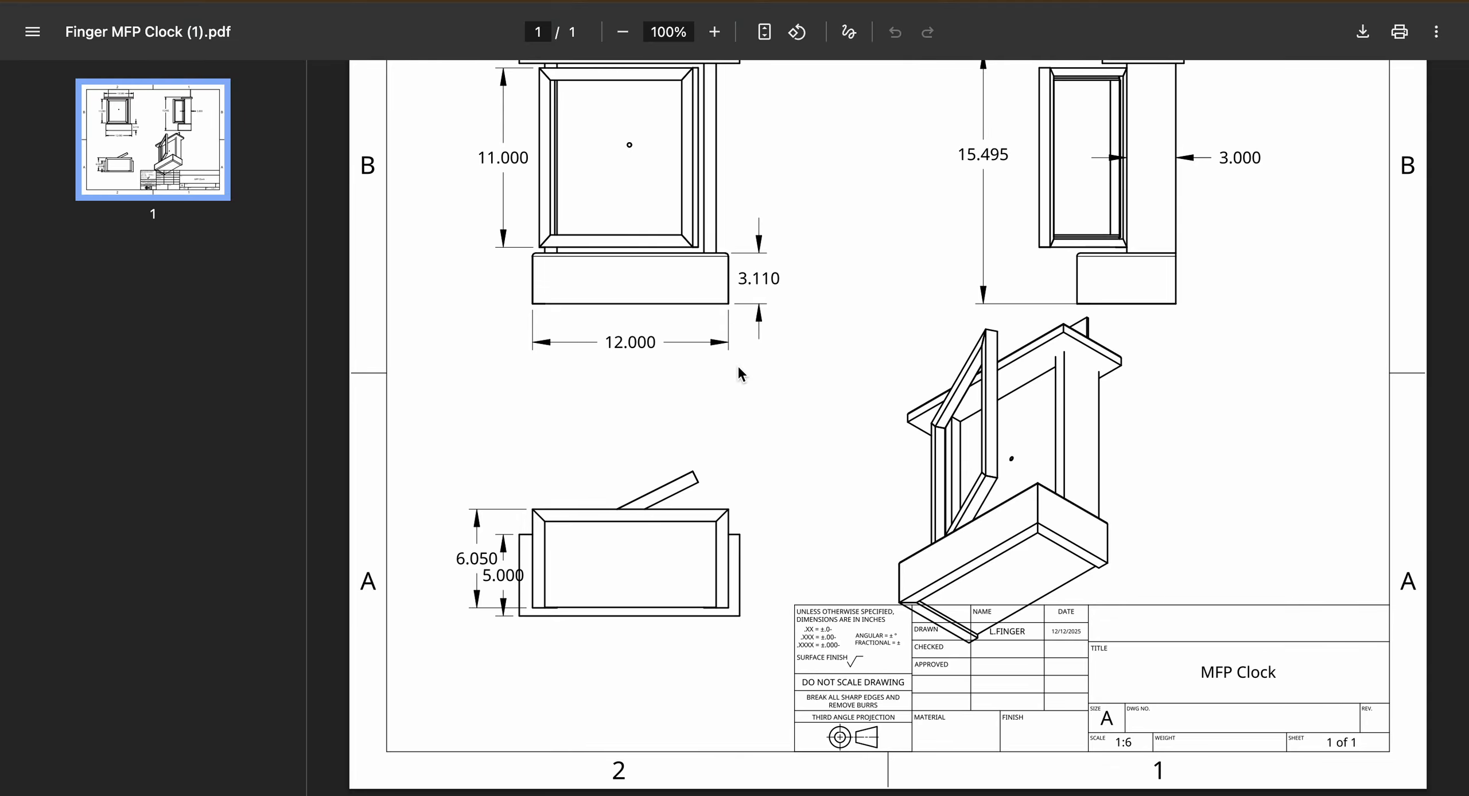
scroll(738, 373, "up", 3)
scroll(954, 333, "up", 1)
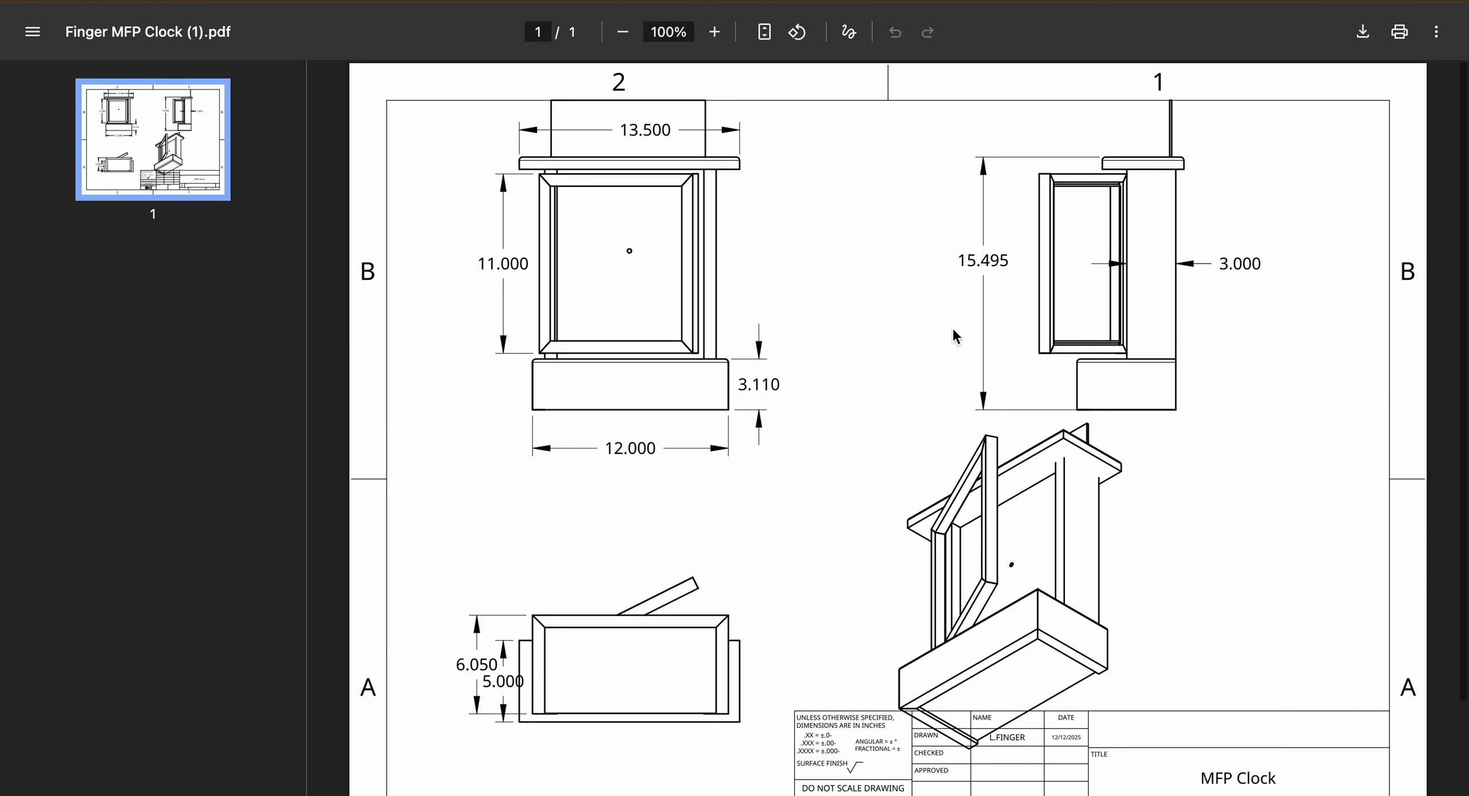
scroll(832, 316, "down", 3)
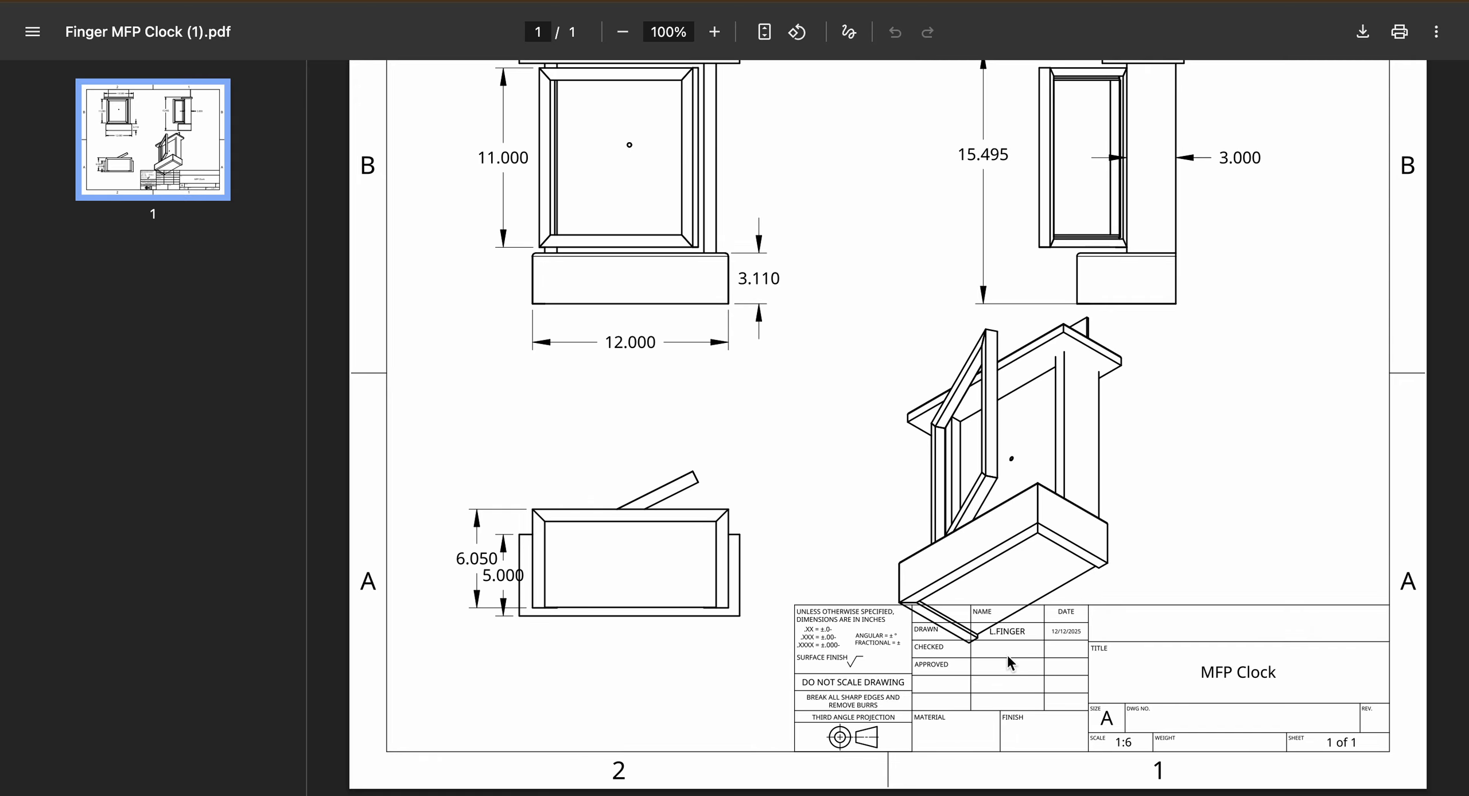
scroll(1006, 654, "up", 1, "ctrl")
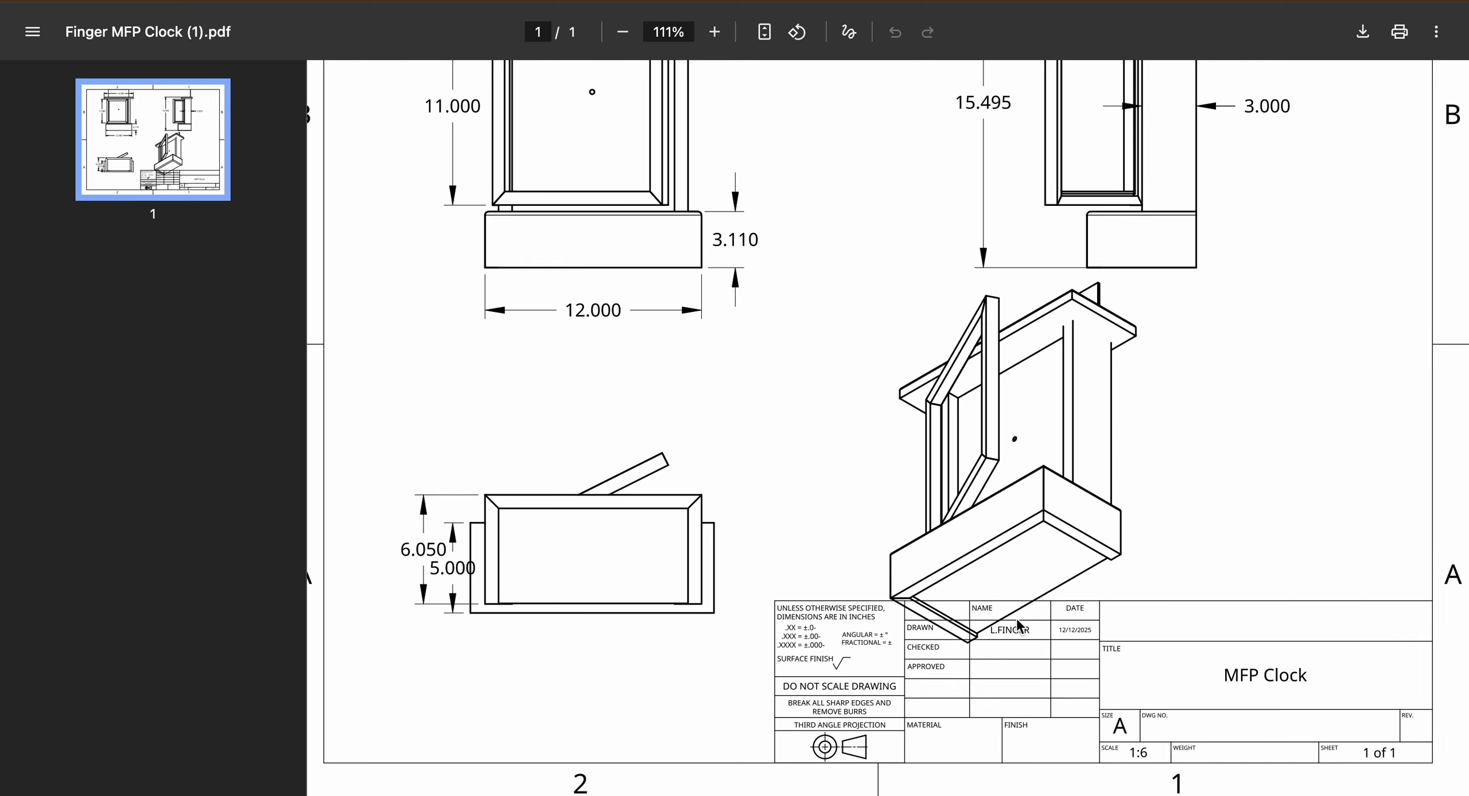
scroll(1017, 624, "up", 2, "ctrl")
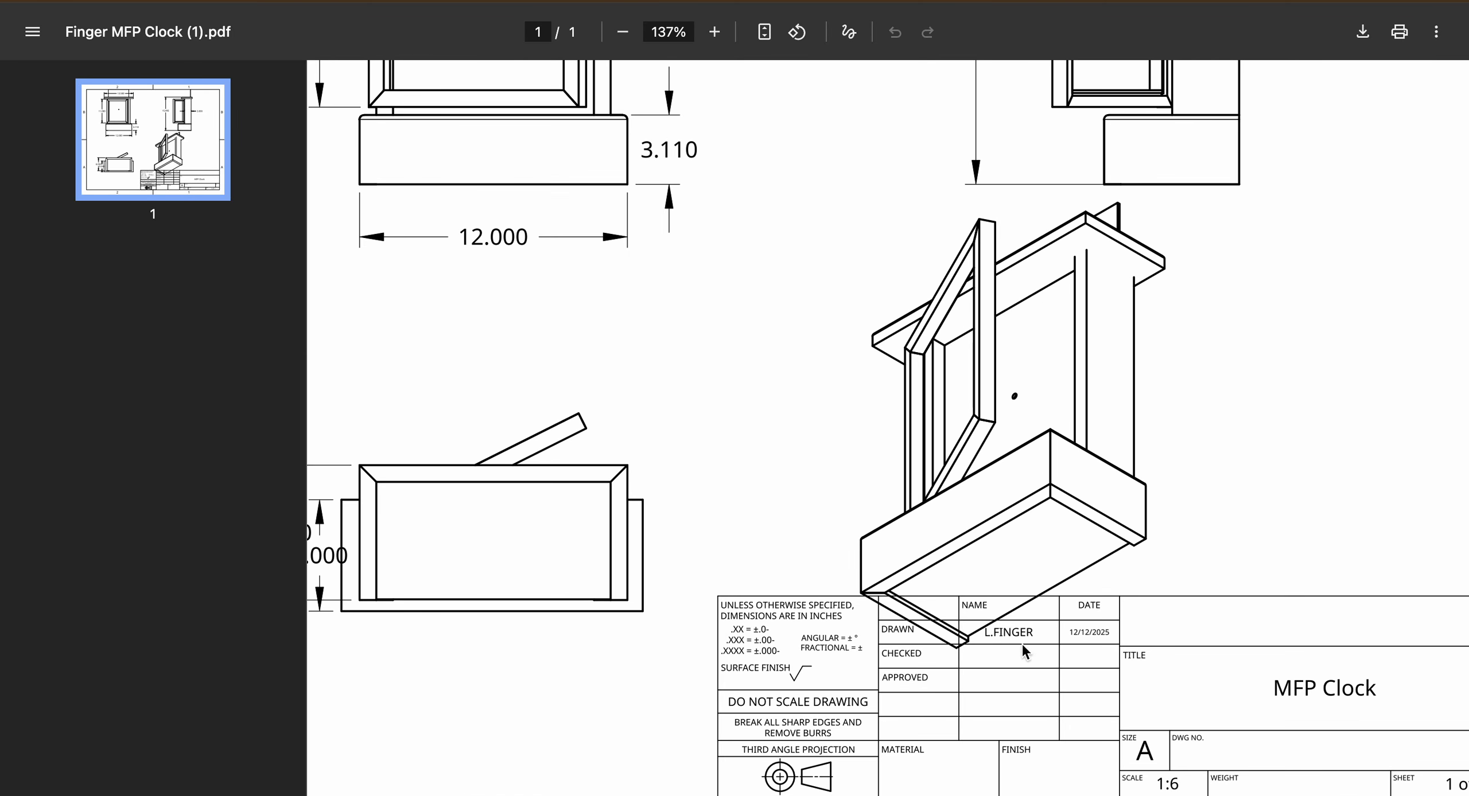
scroll(1091, 665, "down", 3, "ctrl")
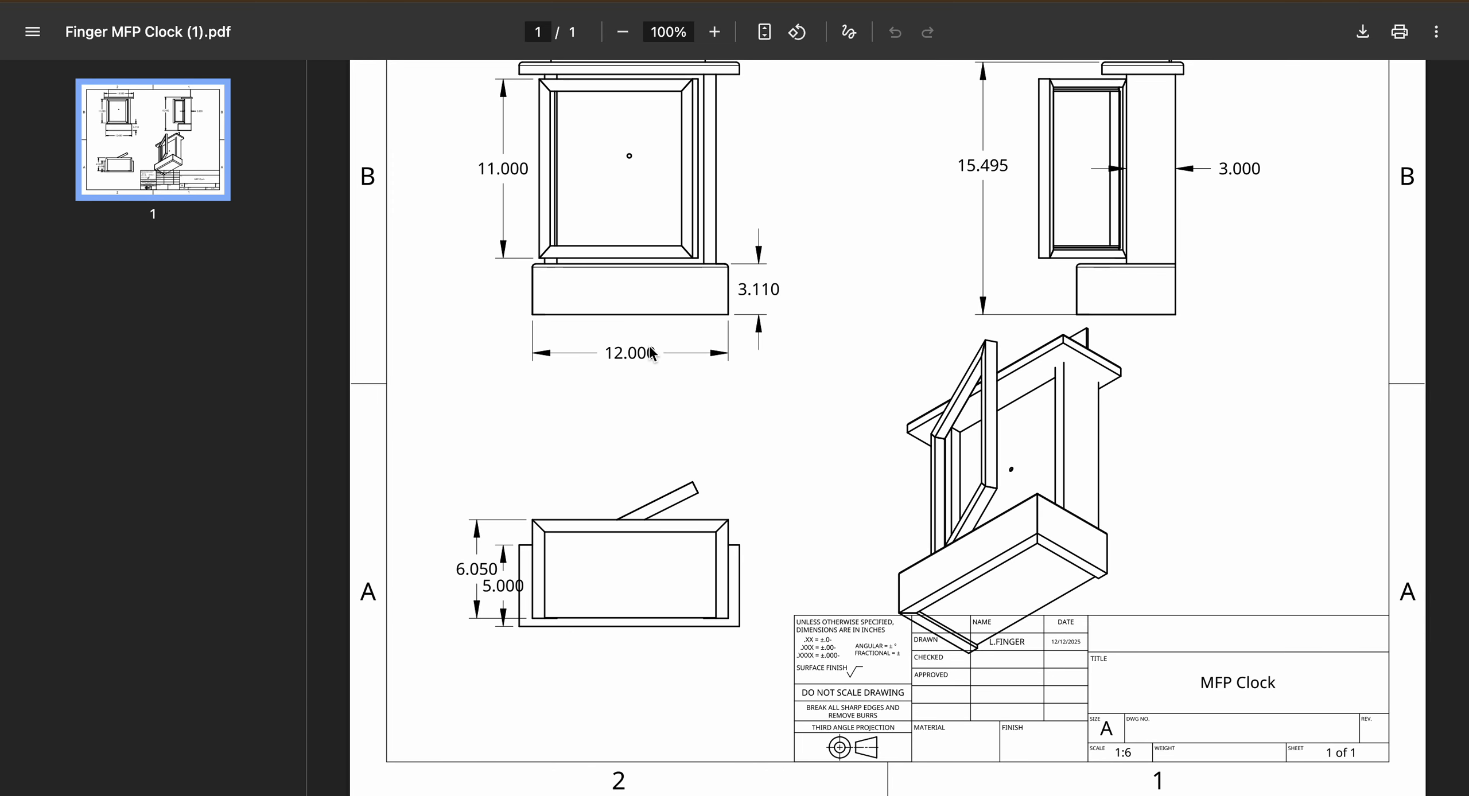
scroll(650, 345, "down", 3, "ctrl")
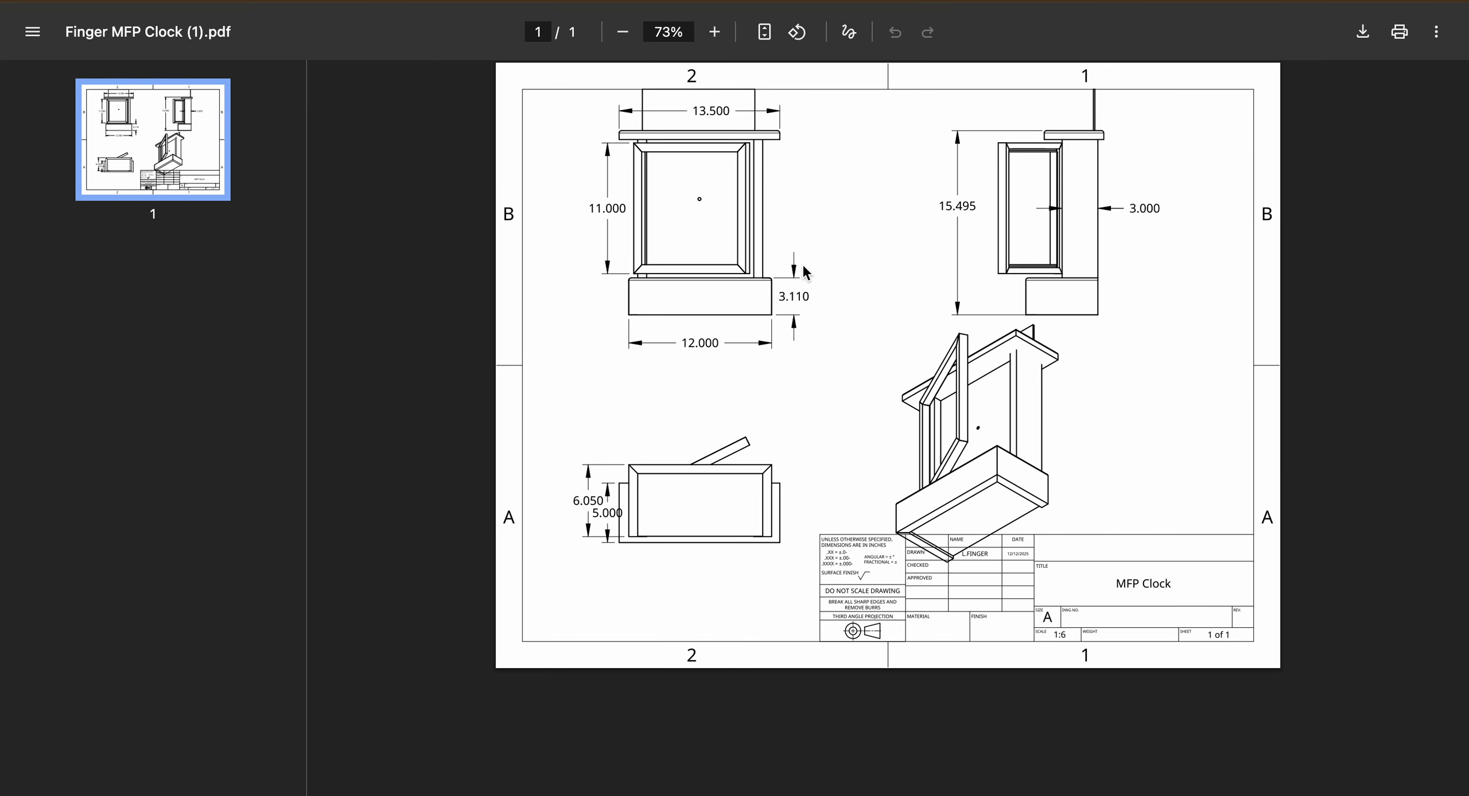
scroll(803, 270, "up", 2, "ctrl")
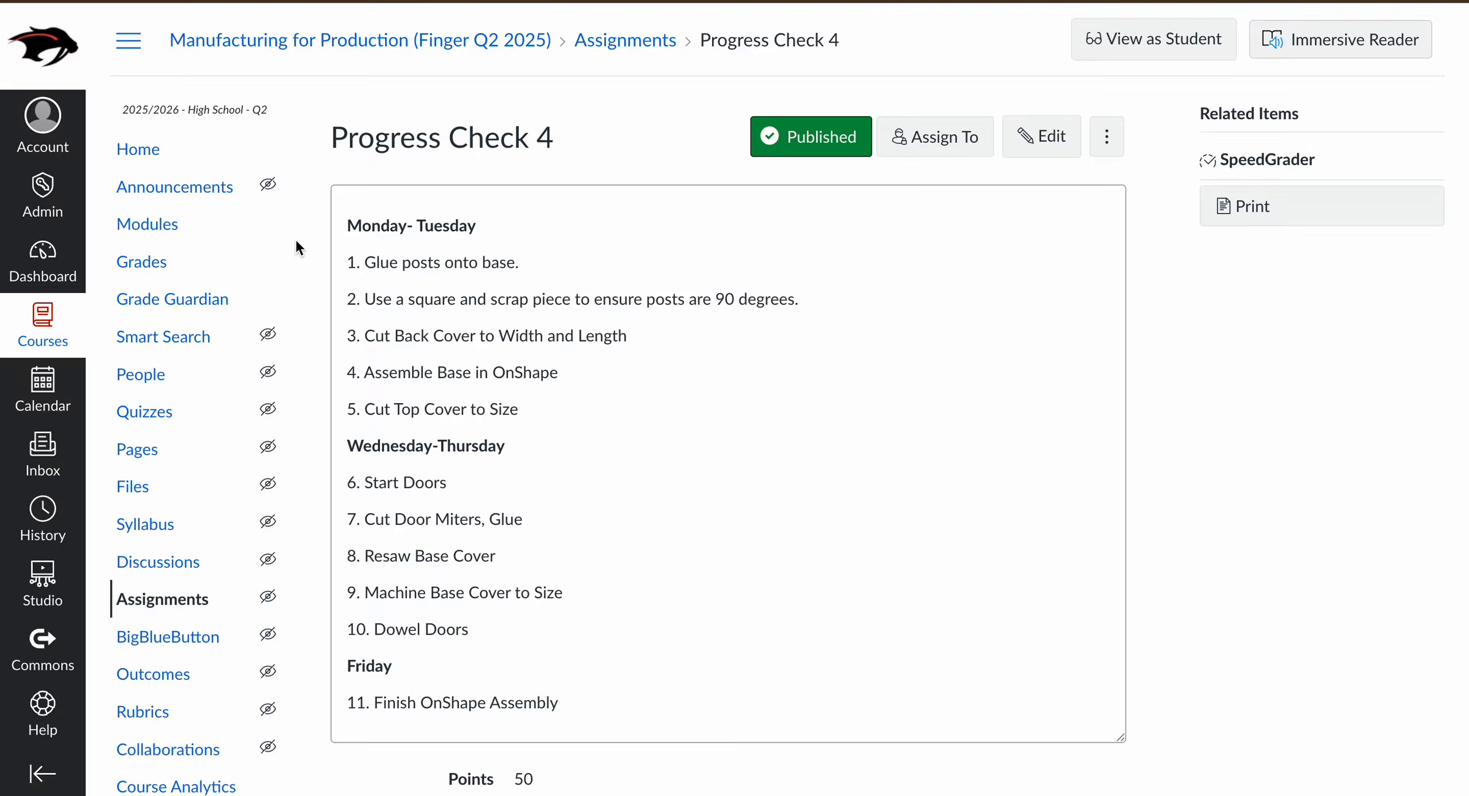
- Switch to the Canvas course and open the Onshape Clock assignment listed in the OnShape Clock module
left_click(147, 224)
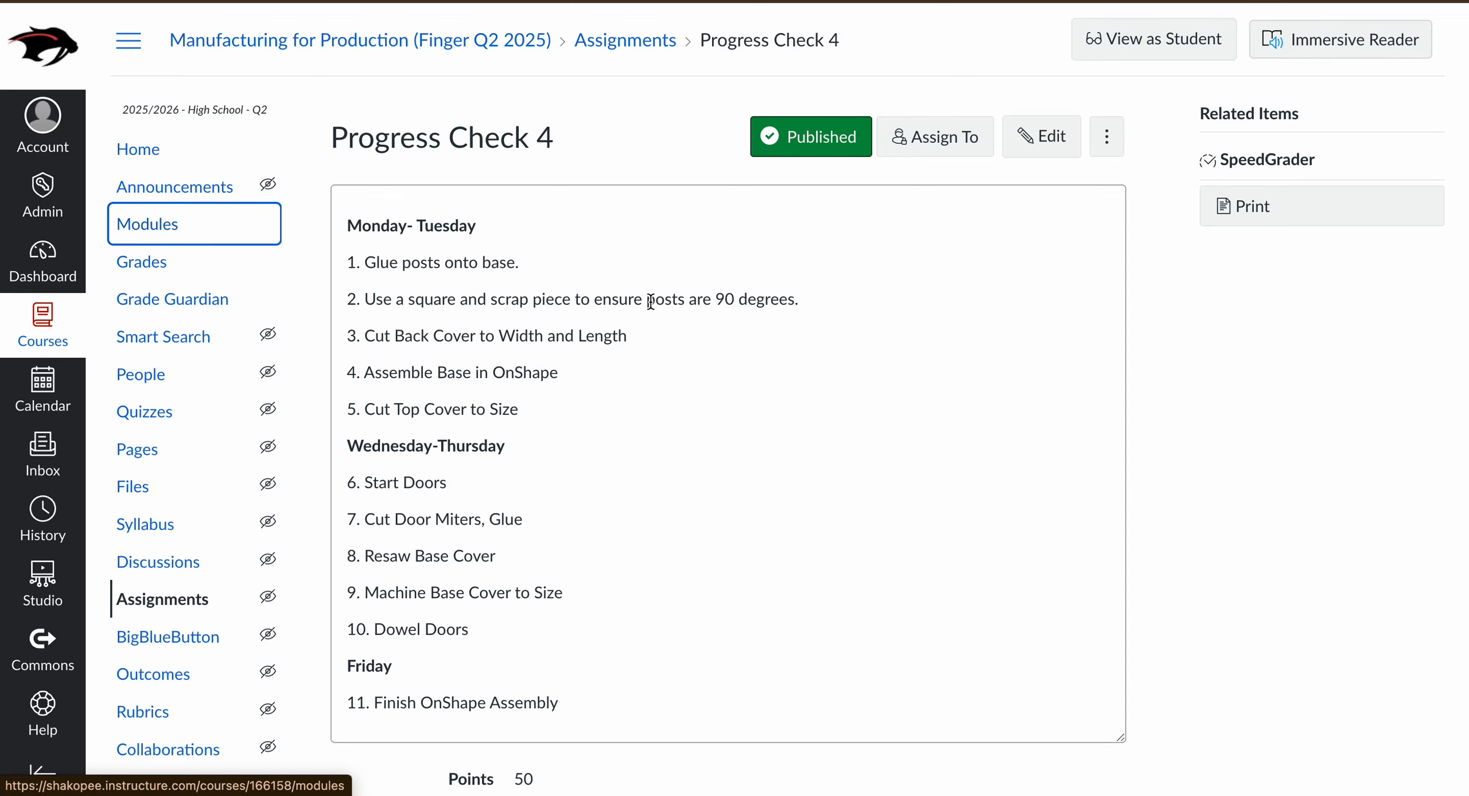
scroll(650, 304, "down", 20)
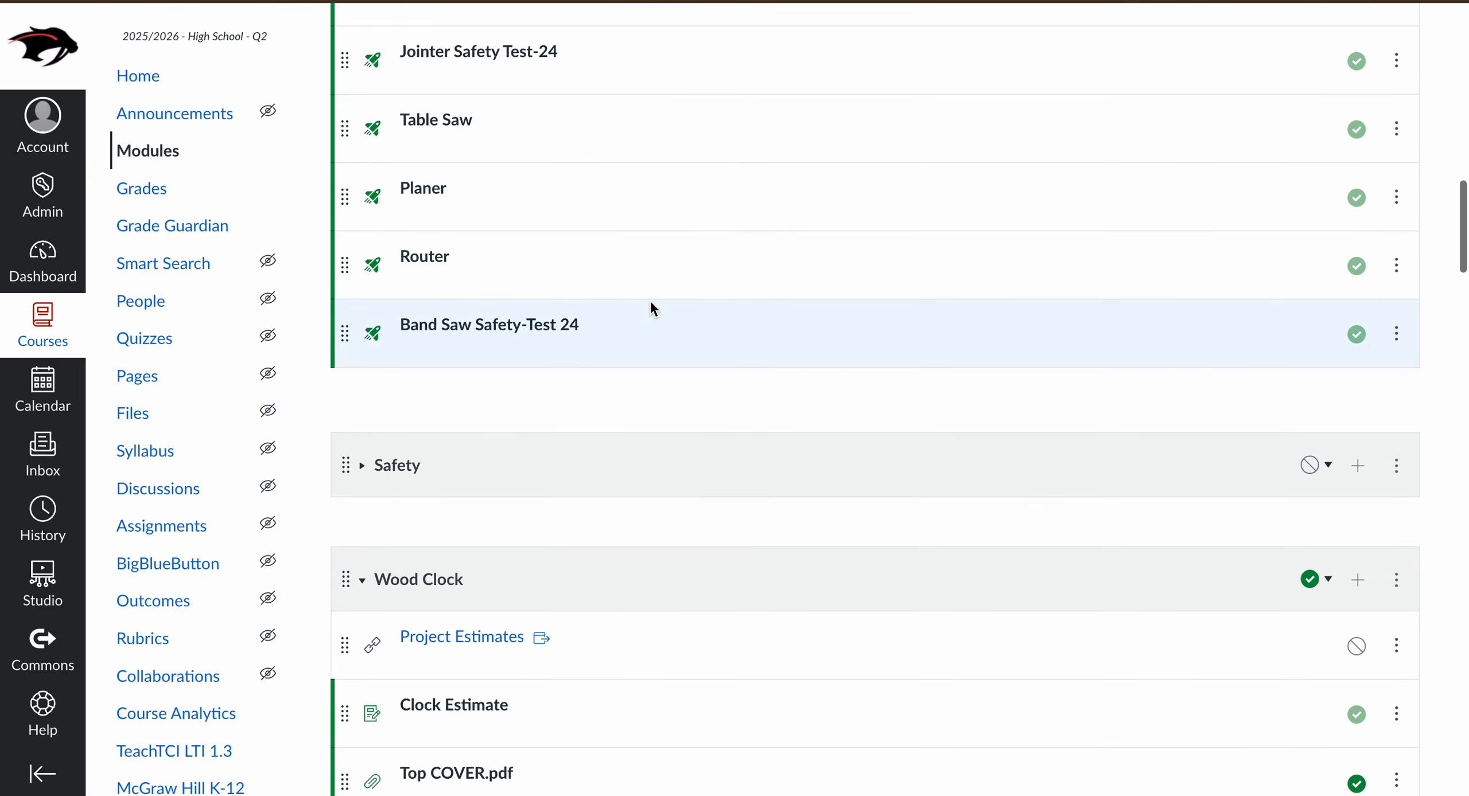
scroll(649, 299, "down", 20)
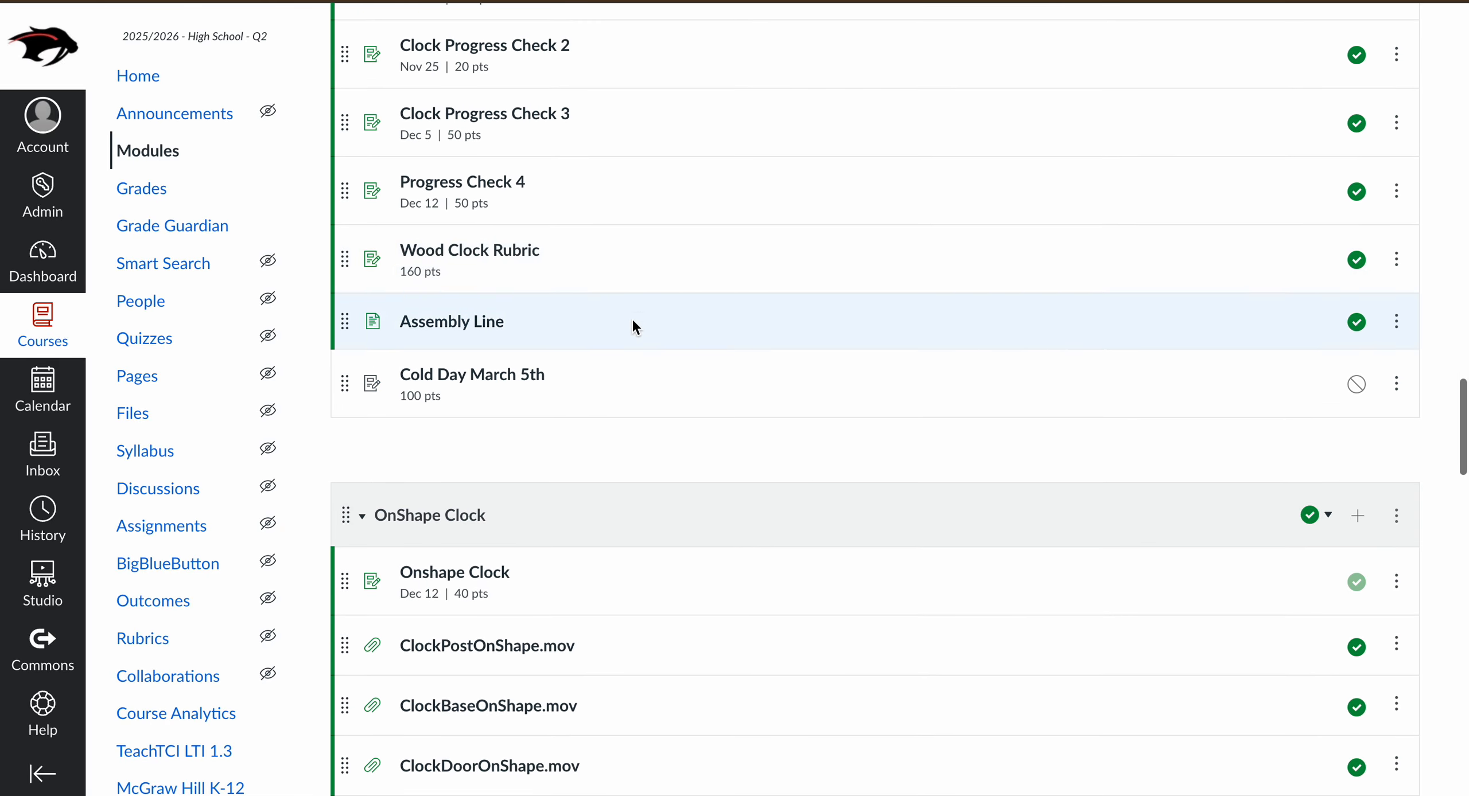
scroll(502, 484, "down", 12)
scroll(501, 484, "up", 5)
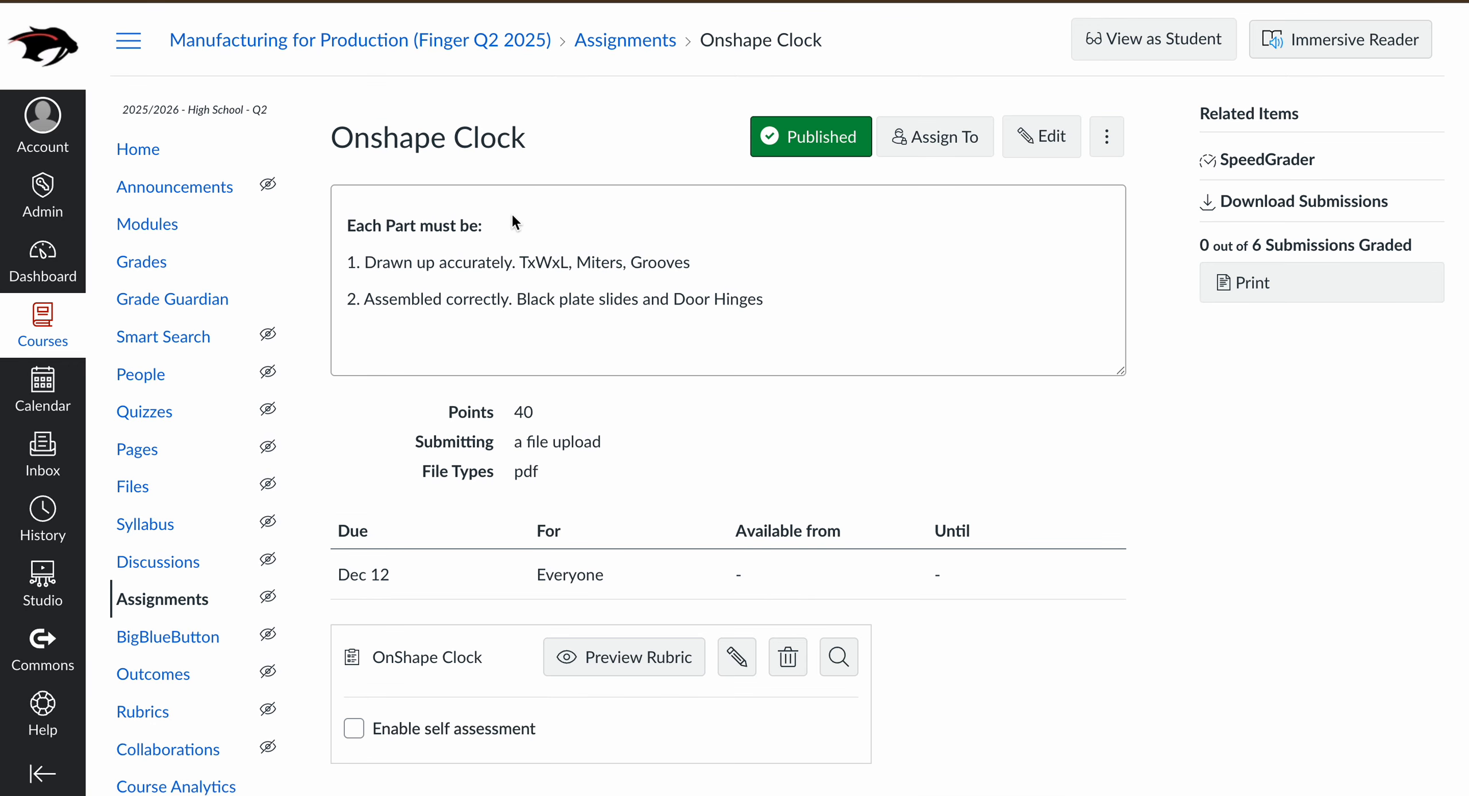
- Preview the assignment's rubric and review its criteria, from Part Accuracy & Dimensional Control through Timeliness & Professionalism
scroll(489, 366, "down", 3)
left_click(624, 524)
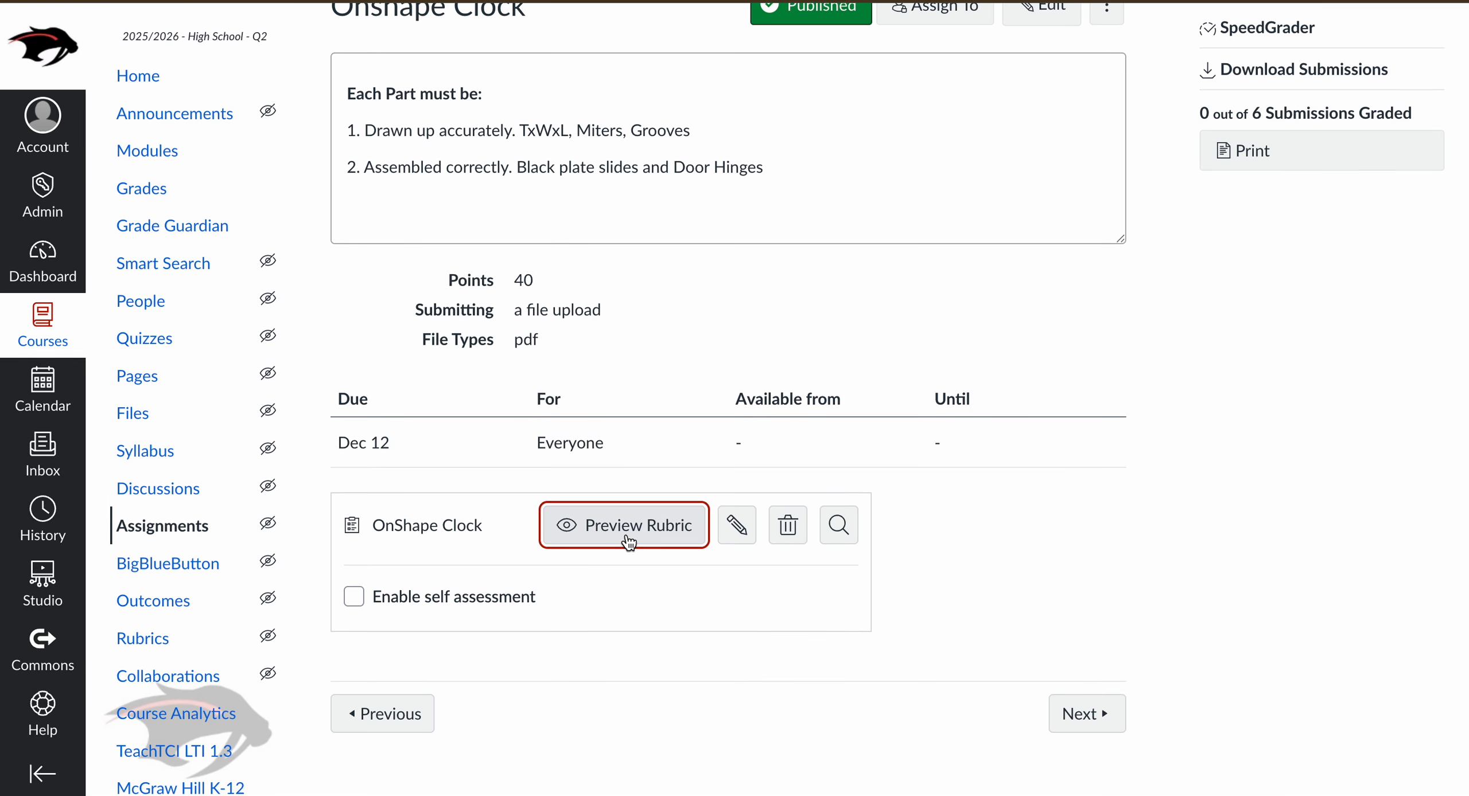
scroll(645, 376, "down", 1)
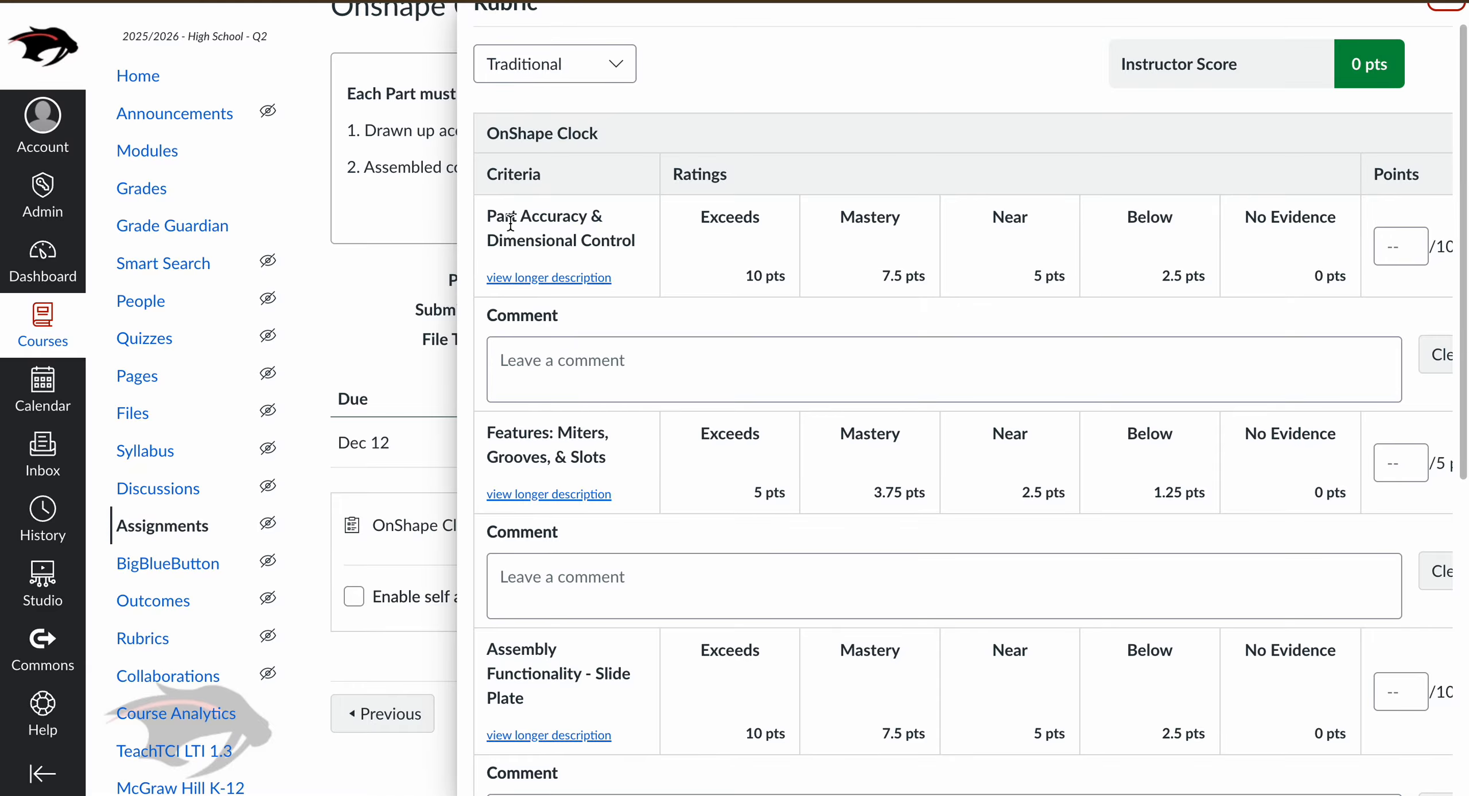
left_click_drag(496, 218, 622, 237)
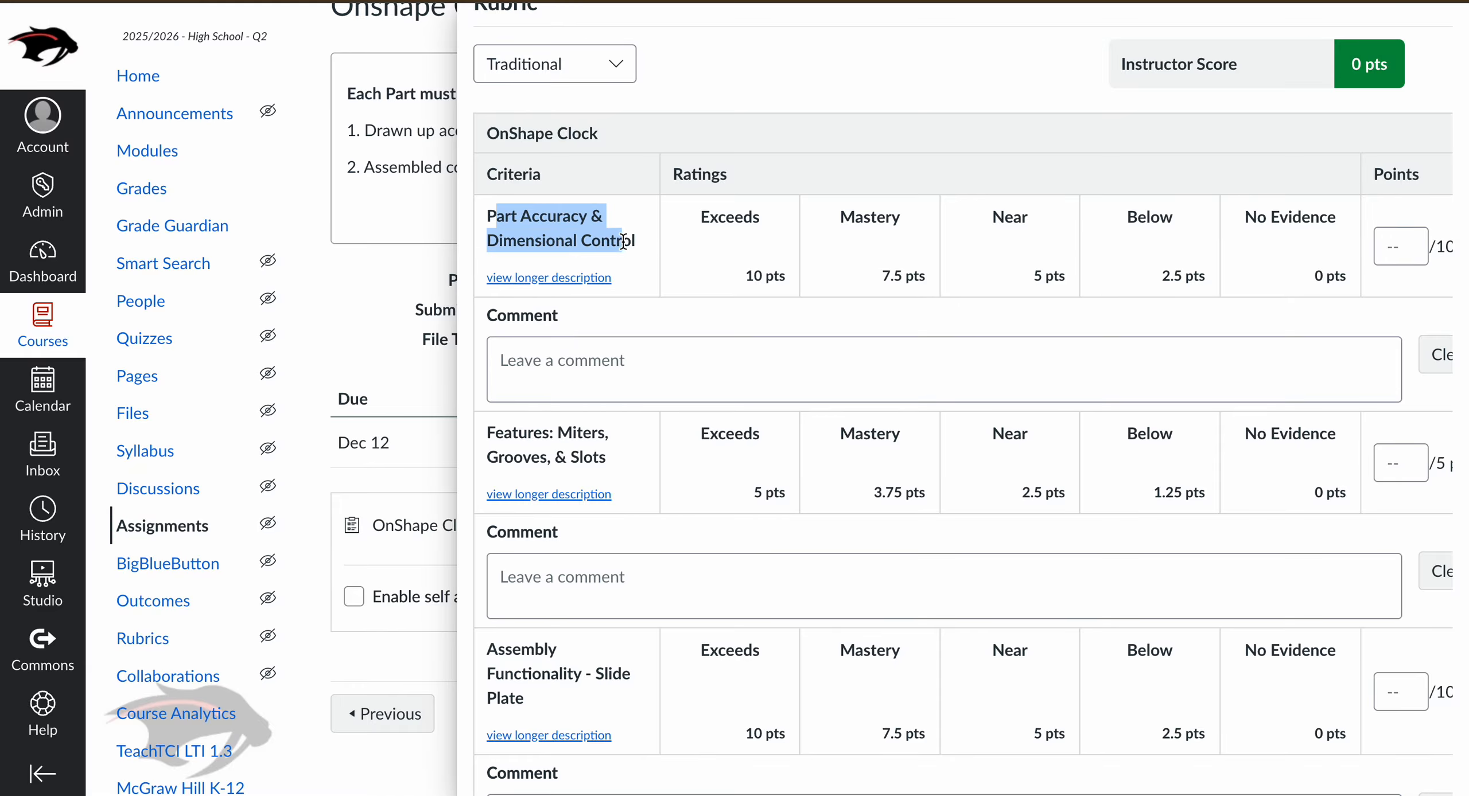
scroll(622, 237, "down", 3)
left_click(512, 239)
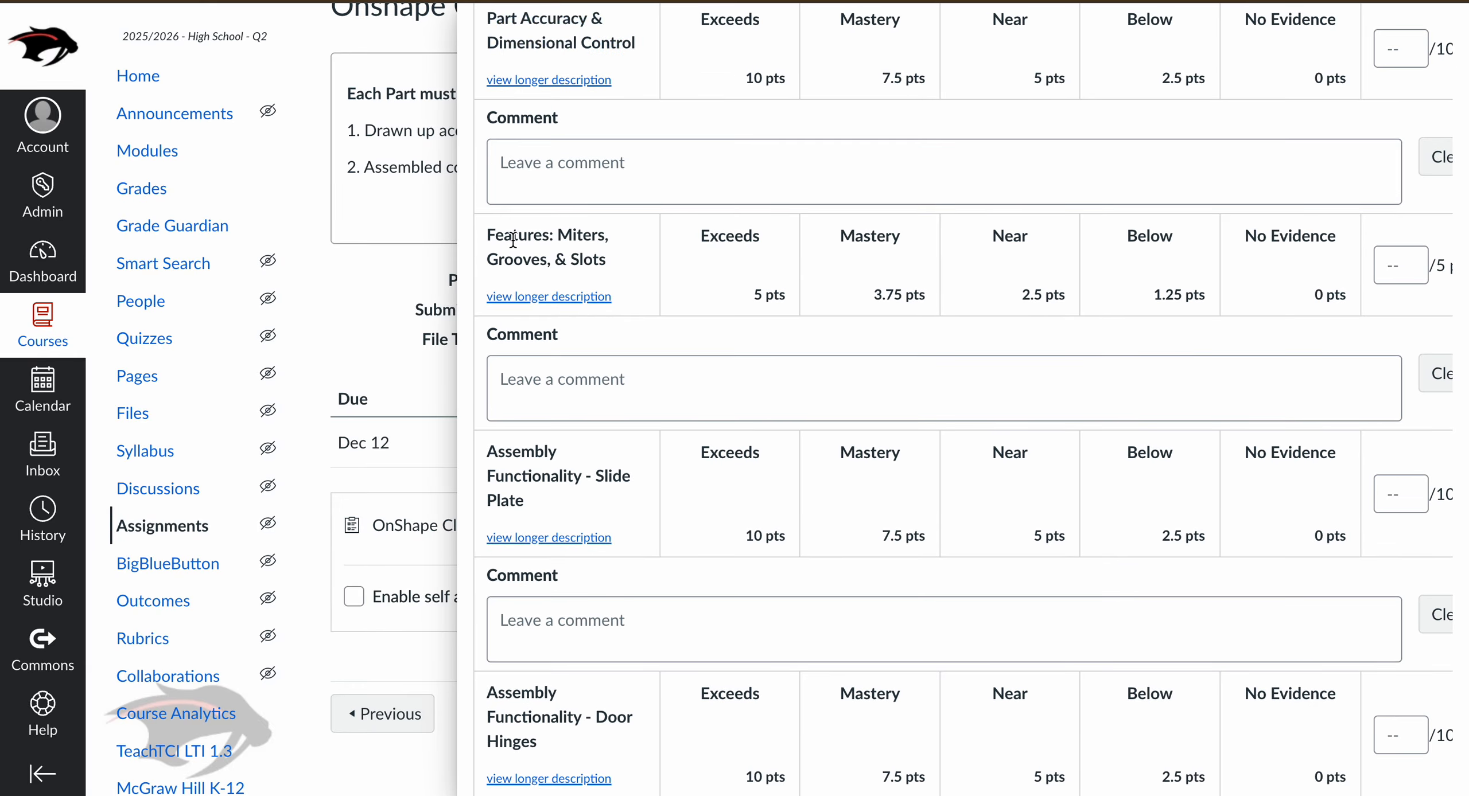
scroll(564, 278, "down", 2)
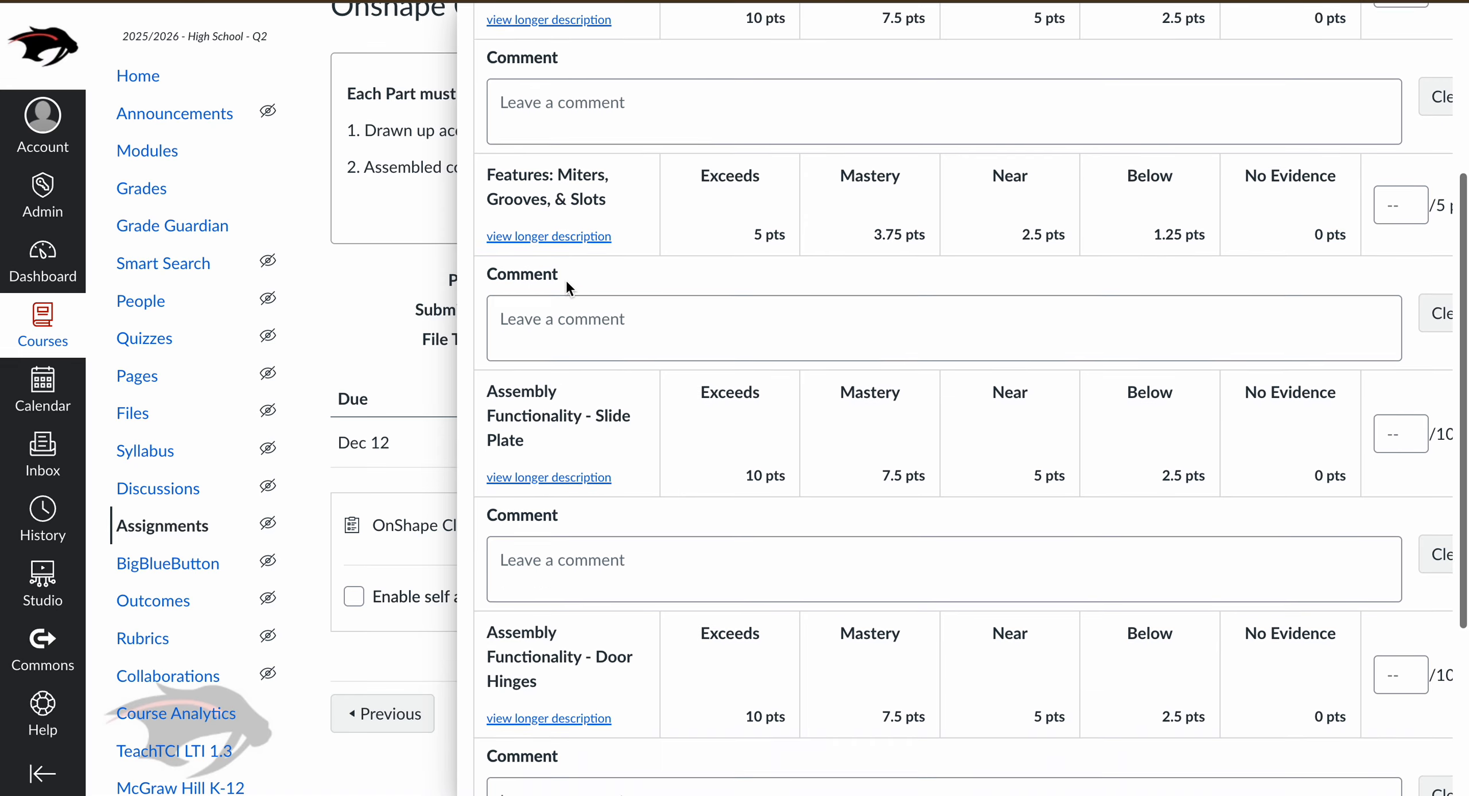
scroll(550, 288, "down", 1)
scroll(594, 305, "down", 2)
scroll(597, 410, "down", 1)
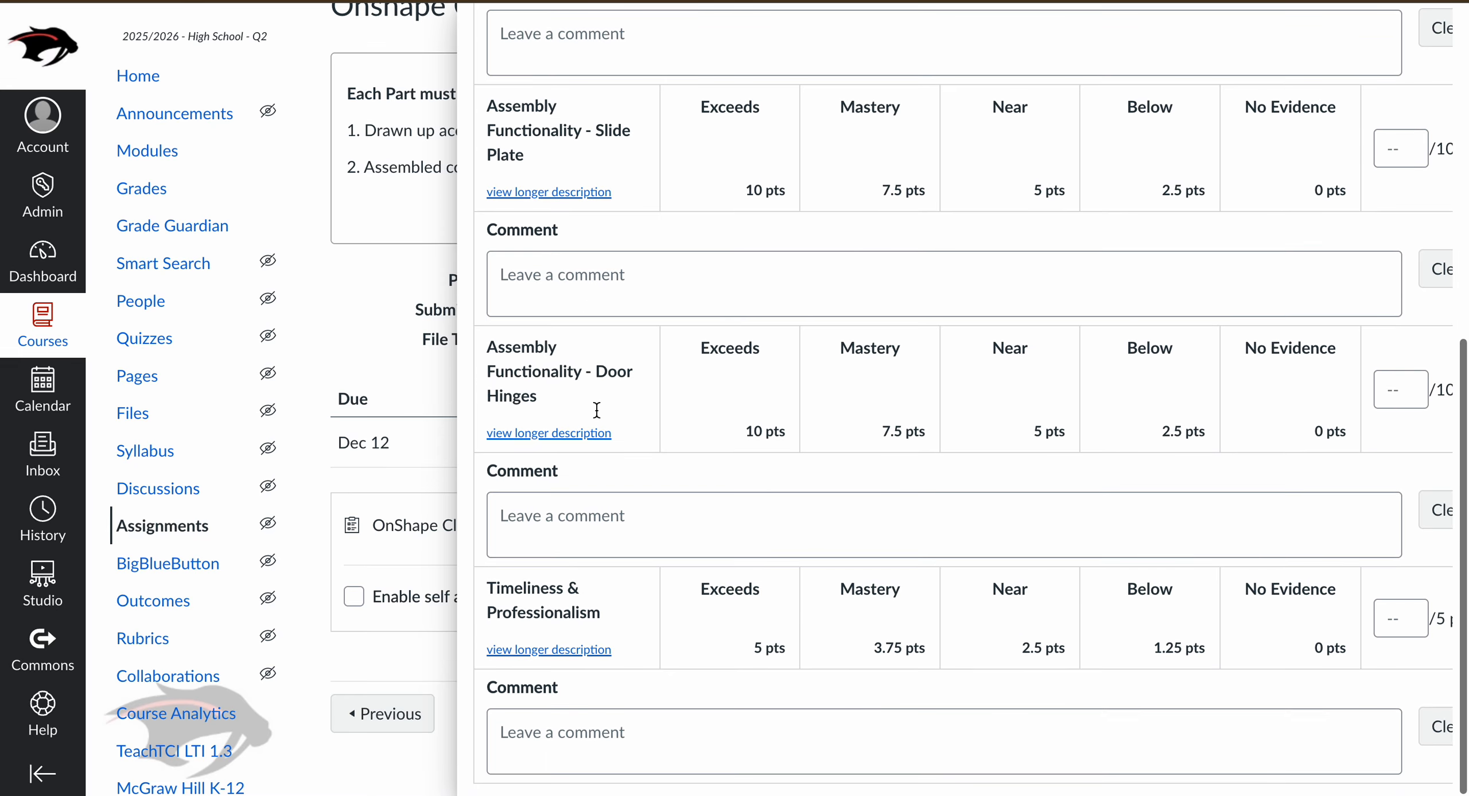
left_click_drag(491, 590, 601, 614)
scroll(654, 522, "up", 1)
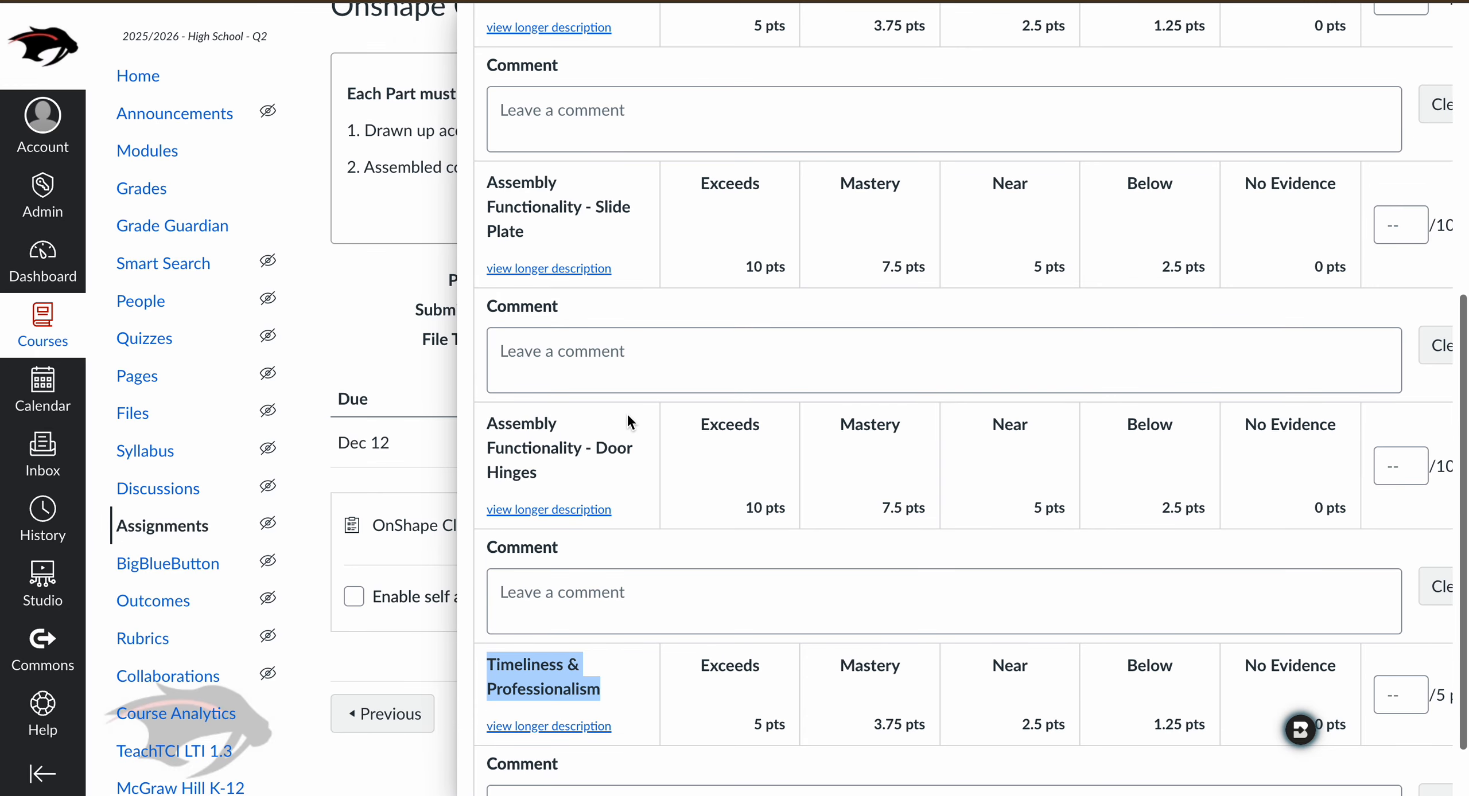
scroll(622, 407, "up", 6)
scroll(689, 234, "up", 2)
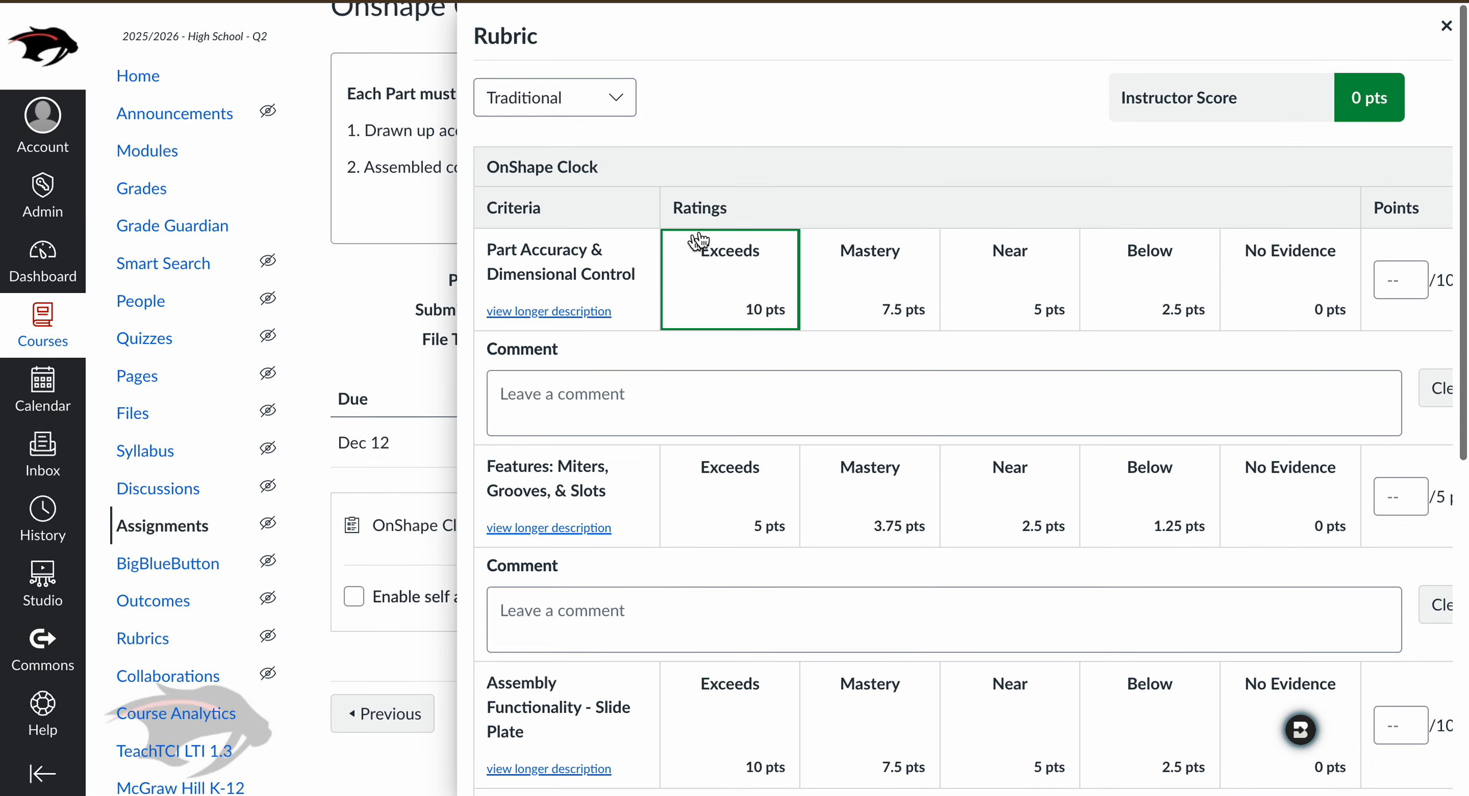
- Close the rubric preview and highlight the word "Onshape" in the assignment's title
left_click(1446, 27)
scroll(629, 367, "up", 2)
double_click(387, 134)
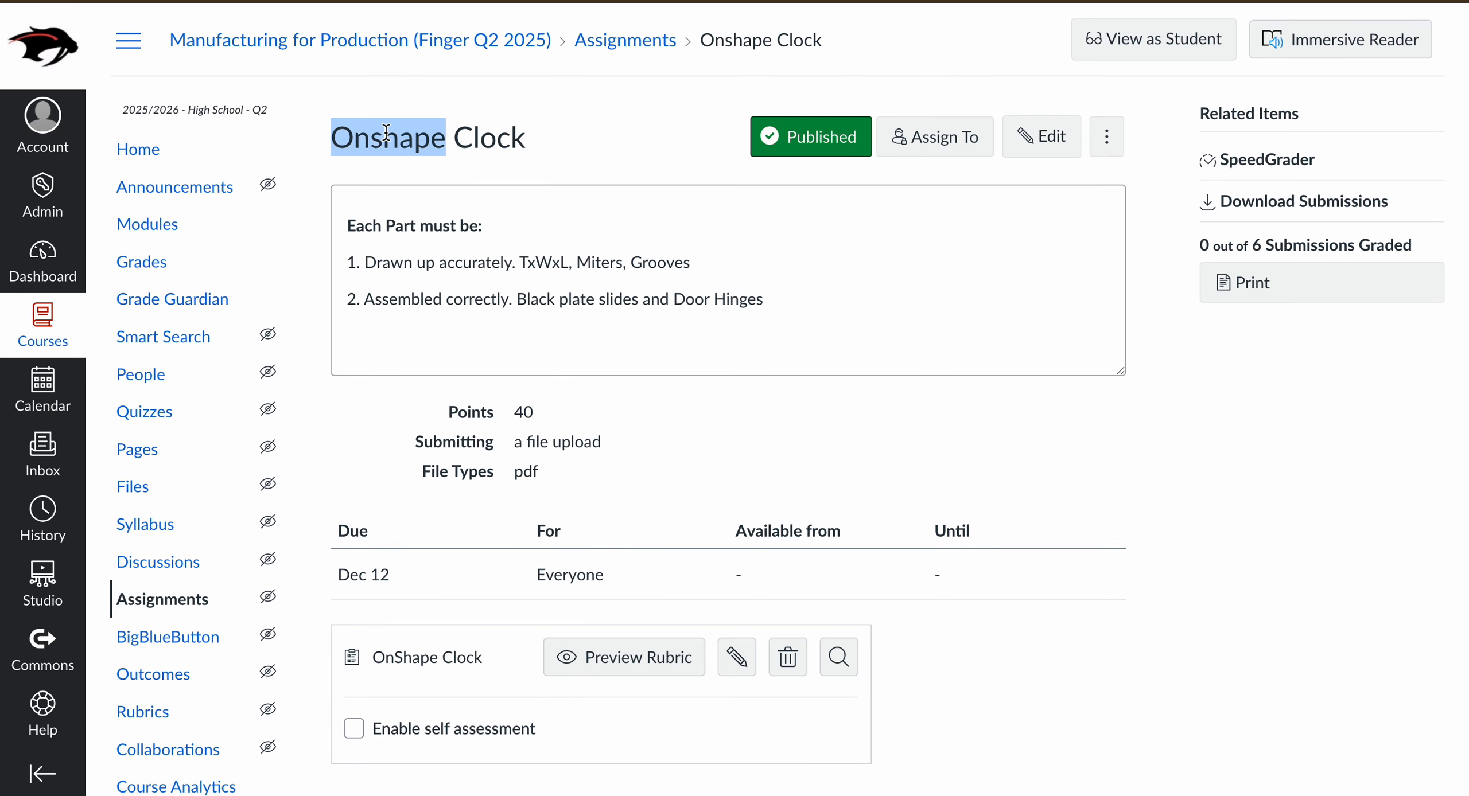